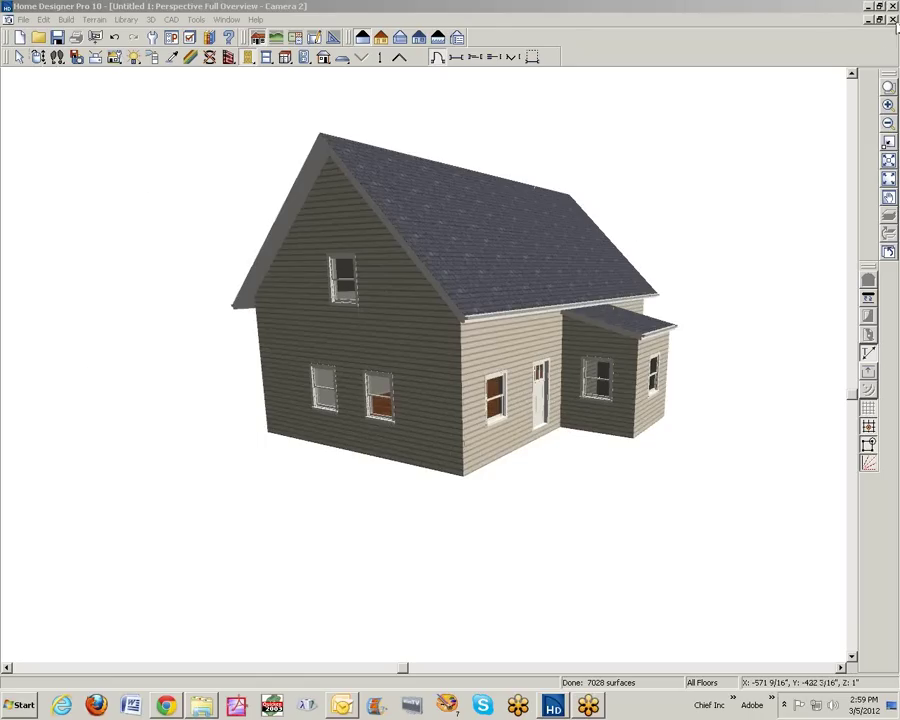
Close the 3D view, check the living area's room specification unchanged, then move up to Floor 2.
{"action": "left_click", "coordinate": [893, 20]}
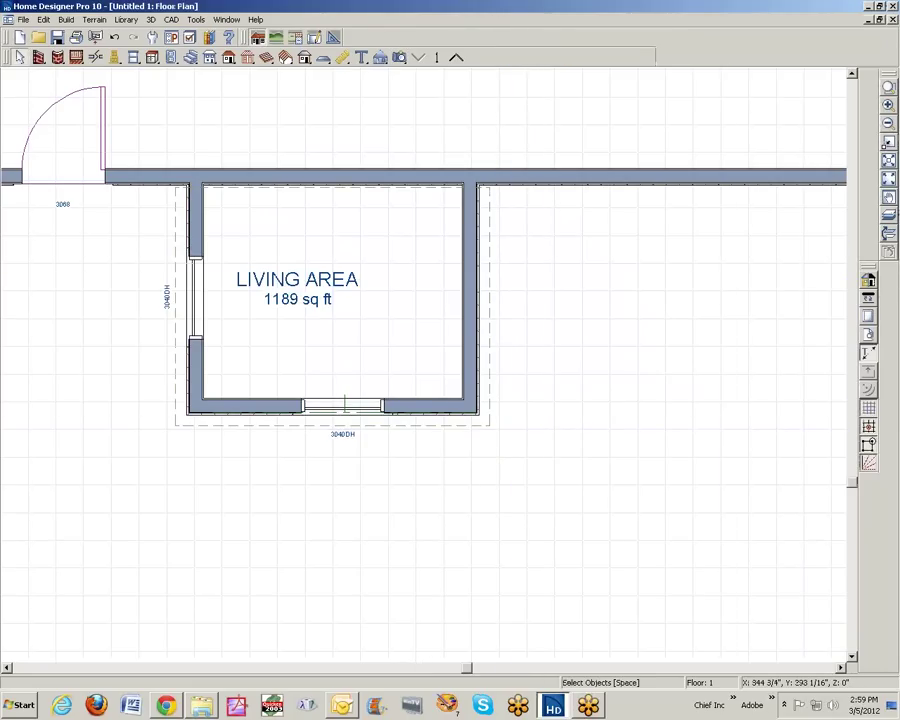
{"action": "left_click", "coordinate": [889, 180]}
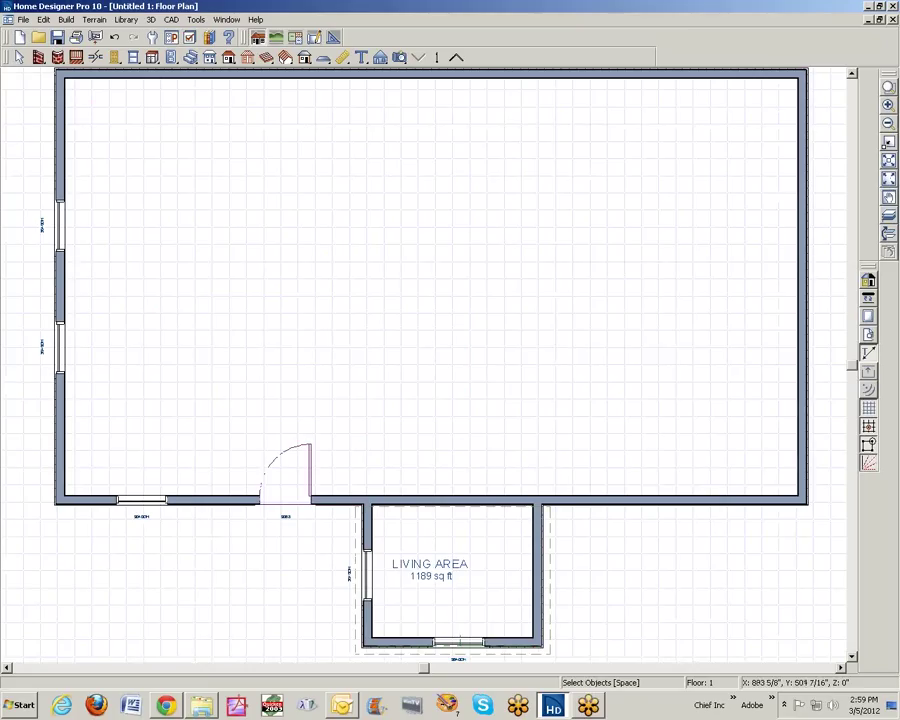
{"action": "double_click", "coordinate": [492, 372]}
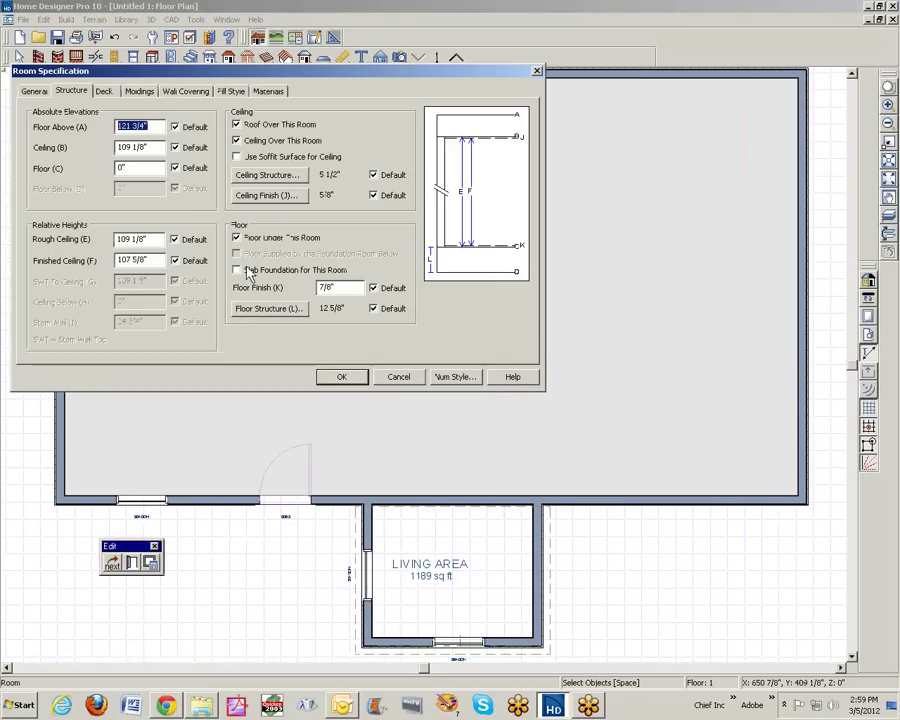
{"action": "left_click", "coordinate": [405, 380]}
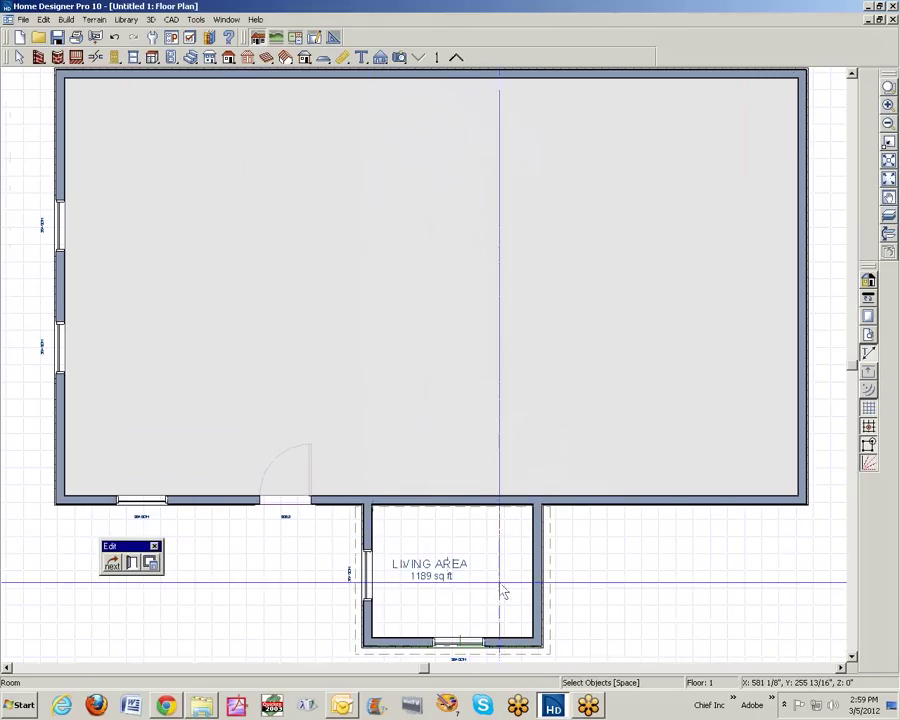
{"action": "left_click", "coordinate": [455, 59]}
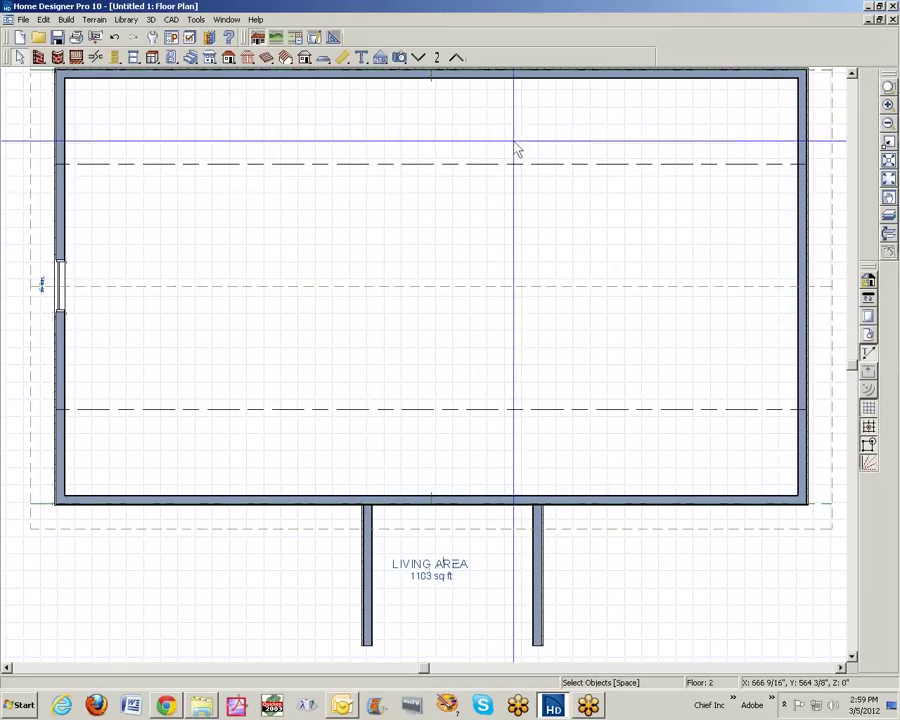
Review Ceiling Break Lines in Layer Display Options, then open the second-floor room's specifications.
{"action": "left_click", "coordinate": [191, 40]}
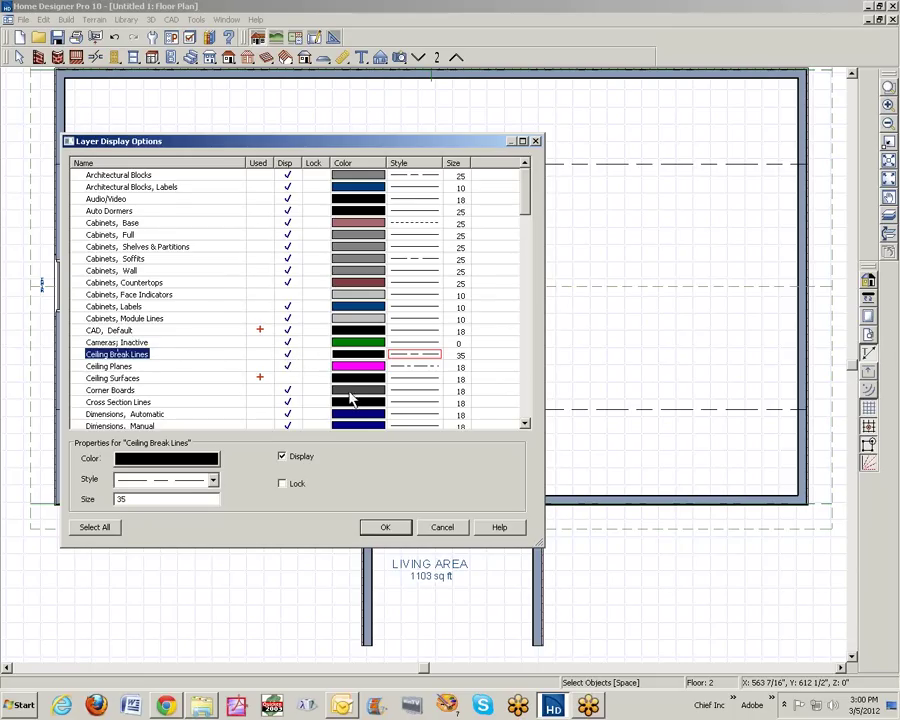
{"action": "left_click", "coordinate": [388, 528]}
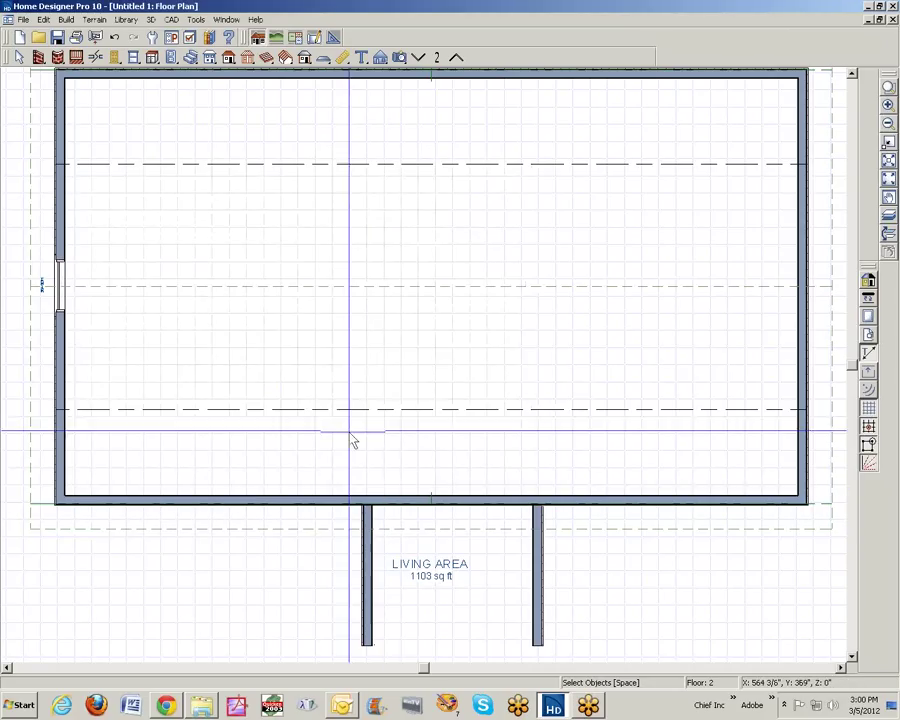
{"action": "double_click", "coordinate": [291, 270]}
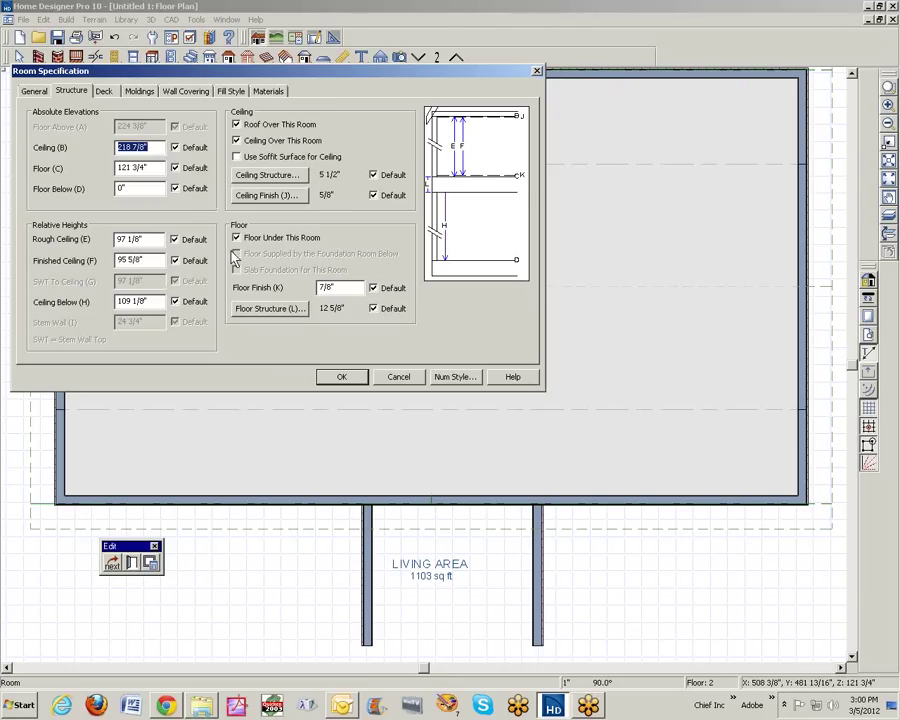
Close the room specification and cut Cross Section 3 across the house.
{"action": "left_click", "coordinate": [341, 377]}
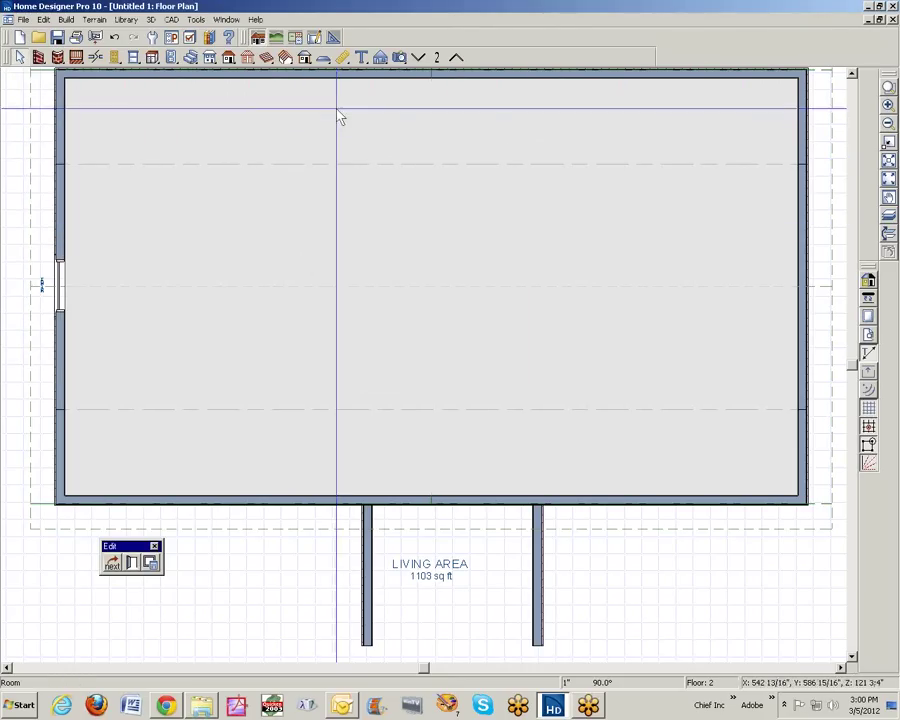
{"action": "left_click", "coordinate": [380, 57]}
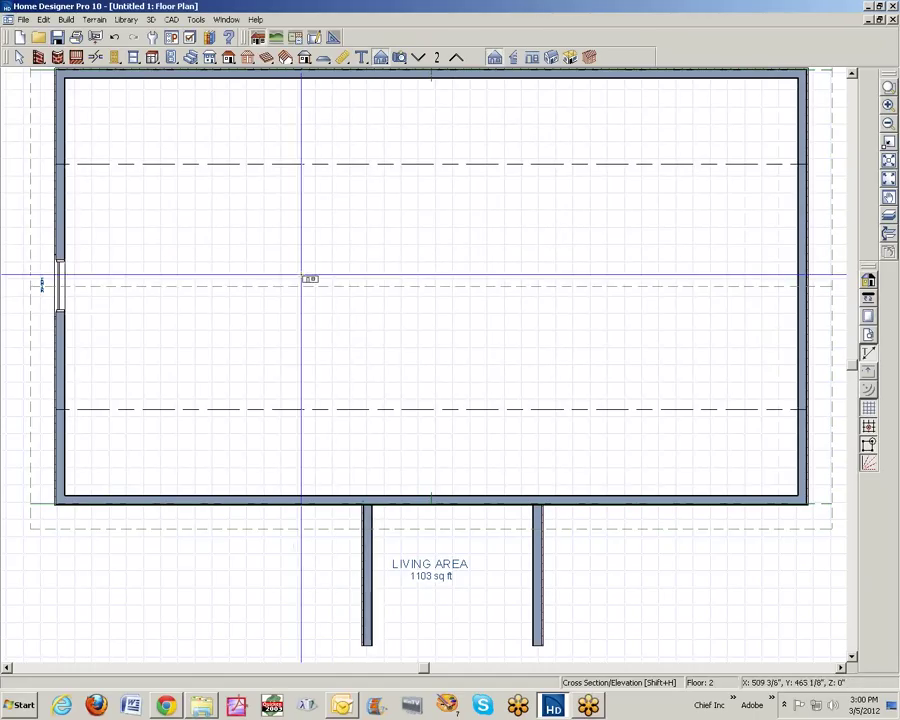
{"action": "left_click_drag", "start_coordinate": [290, 268], "coordinate": [66, 270]}
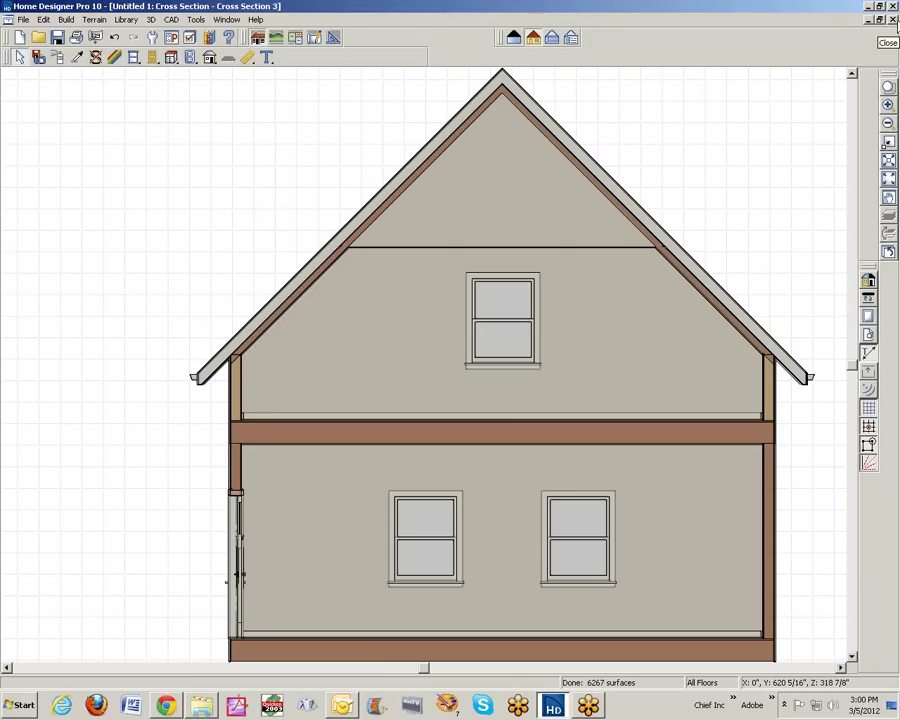
Close the cross section and the floor plan without saving changes.
{"action": "left_click", "coordinate": [893, 19]}
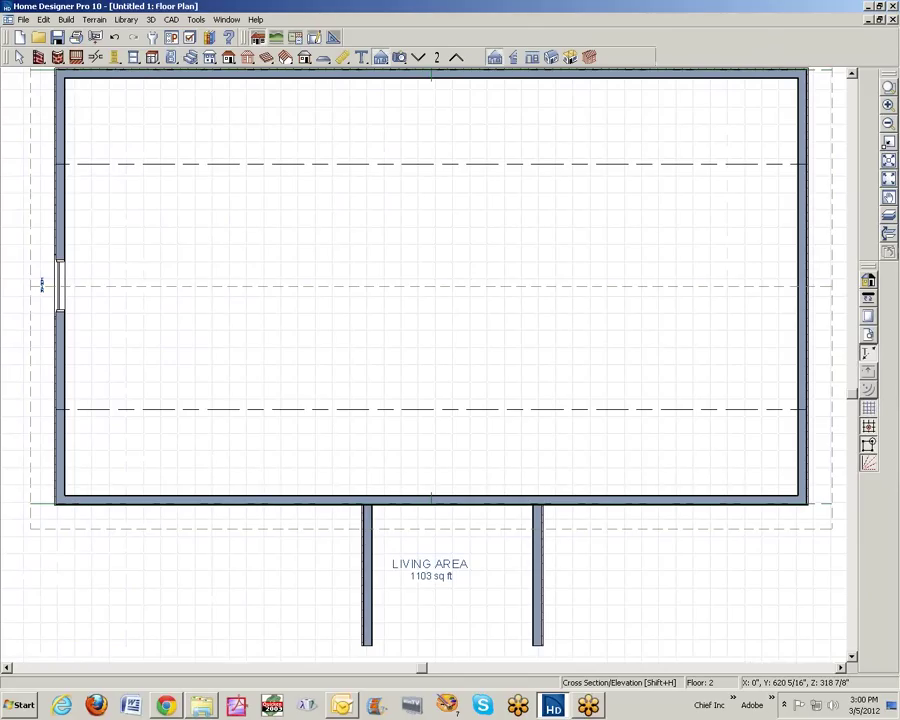
{"action": "left_click", "coordinate": [893, 19]}
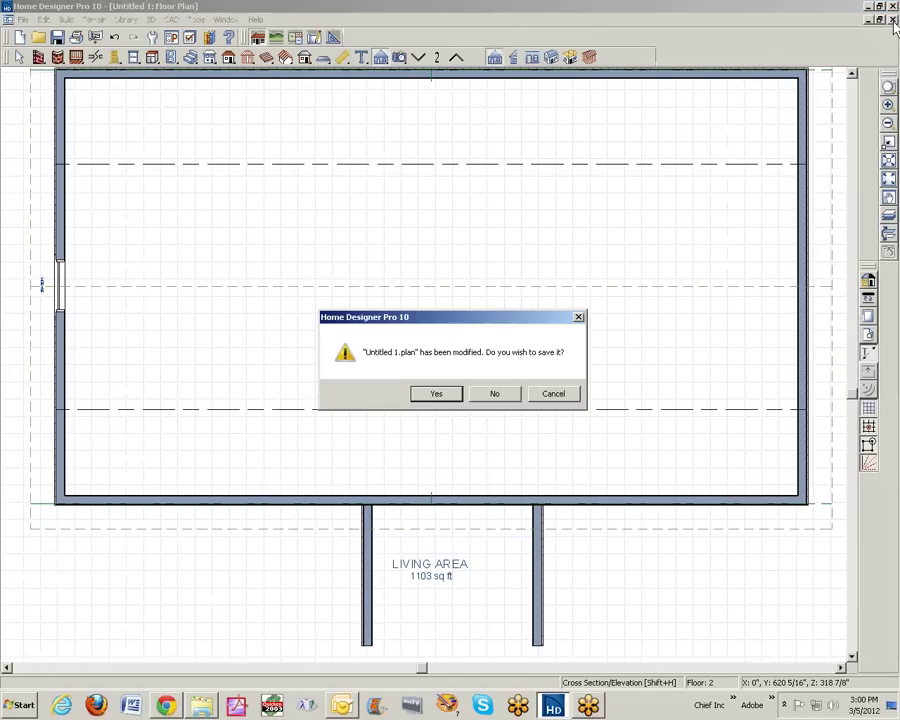
{"action": "left_click", "coordinate": [496, 394]}
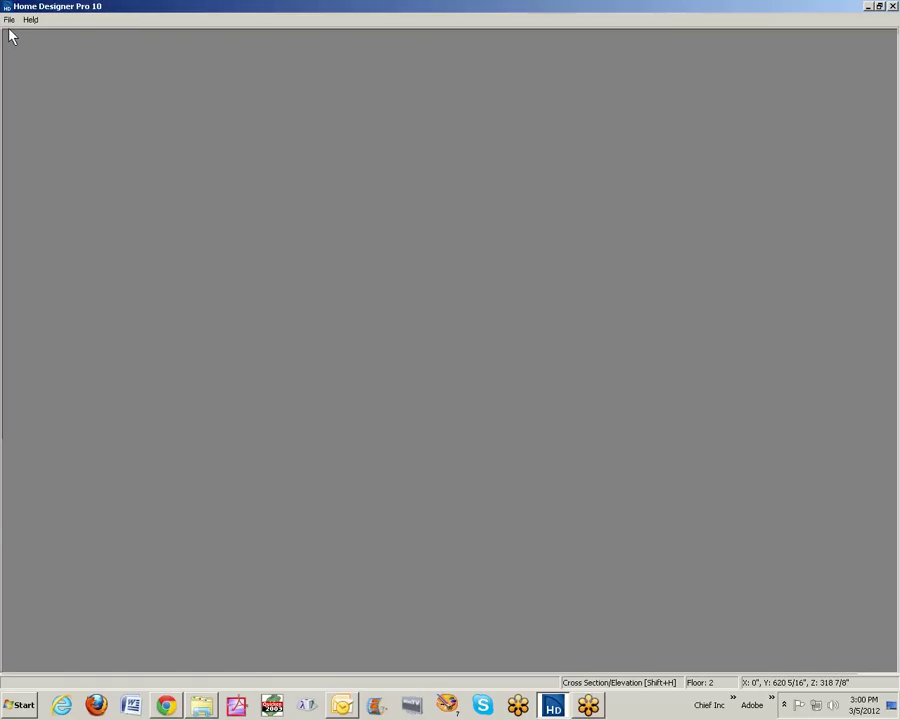
Start a new plan from the File menu.
{"action": "left_click", "coordinate": [30, 19]}
{"action": "mouse_move", "coordinate": [9, 19]}
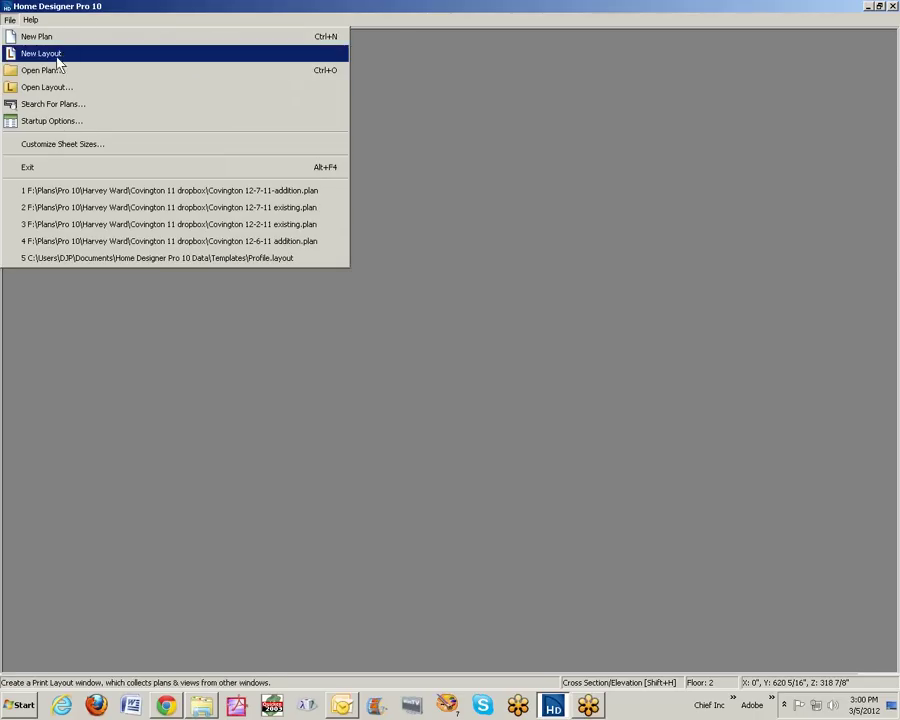
{"action": "left_click", "coordinate": [60, 37]}
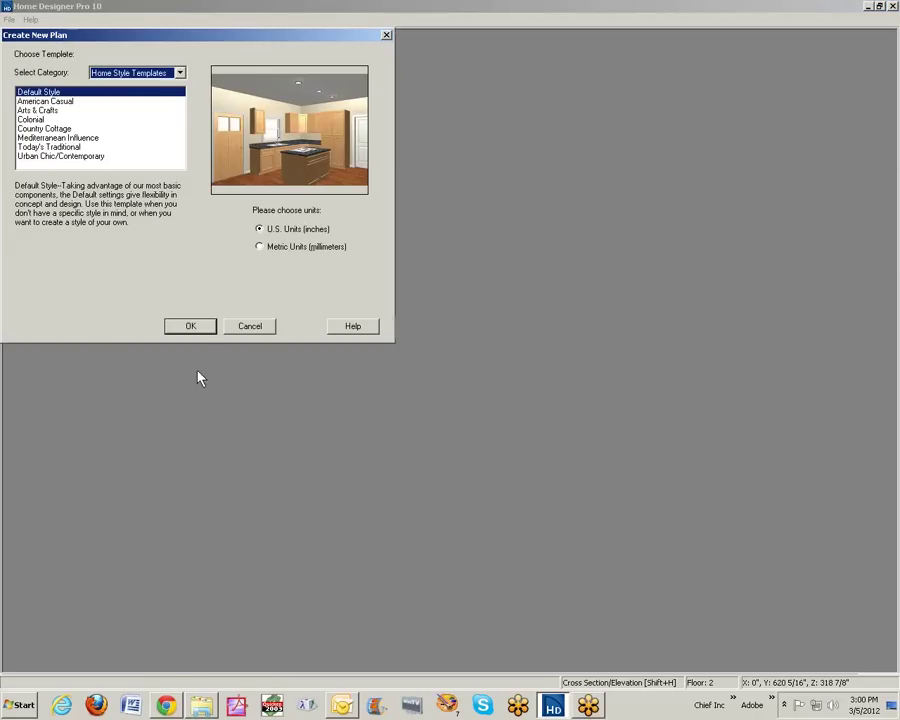
Create the Default Style plan, draw a 972 sq ft rectangular house, and add a short front wall stub.
{"action": "left_click", "coordinate": [195, 330]}
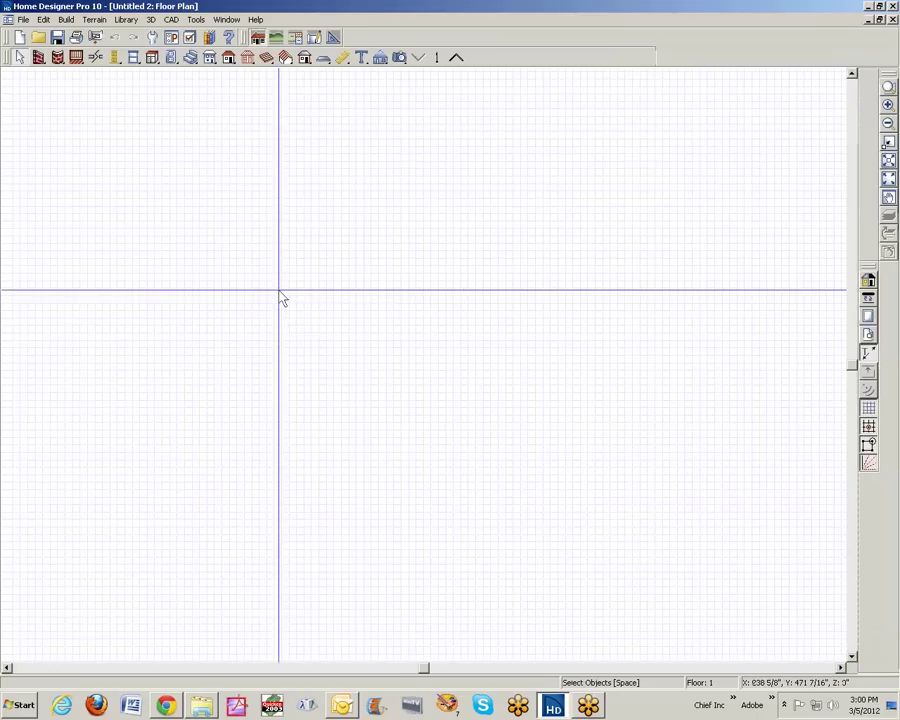
{"action": "left_click", "coordinate": [38, 57]}
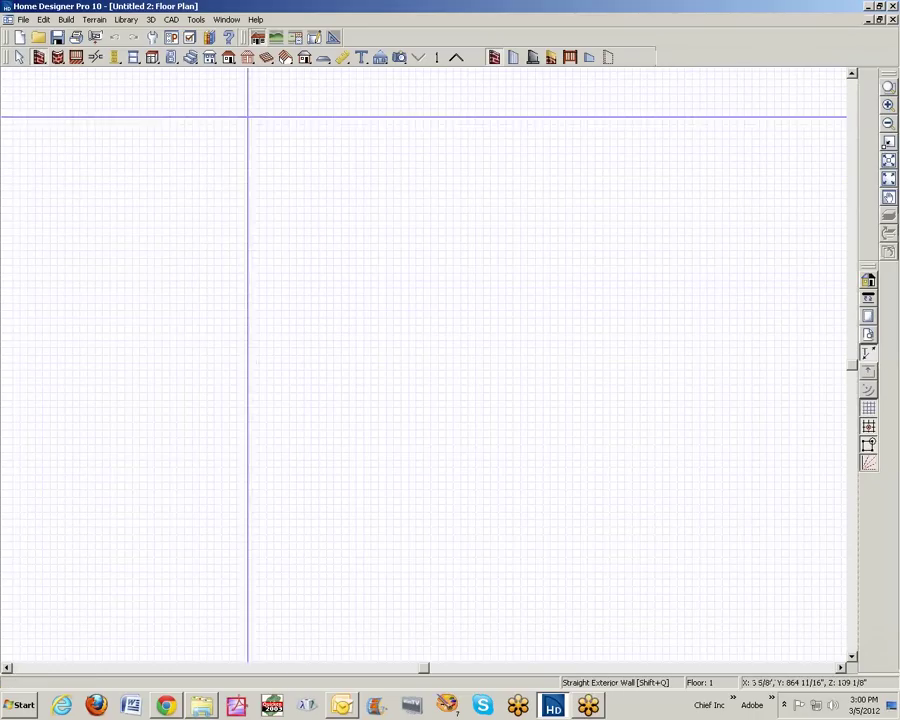
{"action": "mouse_move", "coordinate": [231, 190]}
{"action": "left_mouse_down"}
{"action": "mouse_move", "coordinate": [512, 167]}
{"action": "mouse_move", "coordinate": [526, 241]}
{"action": "mouse_move", "coordinate": [522, 382]}
{"action": "mouse_move", "coordinate": [181, 472]}
{"action": "mouse_move", "coordinate": [250, 380]}
{"action": "mouse_move", "coordinate": [227, 382]}
{"action": "mouse_move", "coordinate": [246, 283]}
{"action": "mouse_move", "coordinate": [215, 207]}
{"action": "mouse_move", "coordinate": [233, 195]}
{"action": "left_mouse_up"}
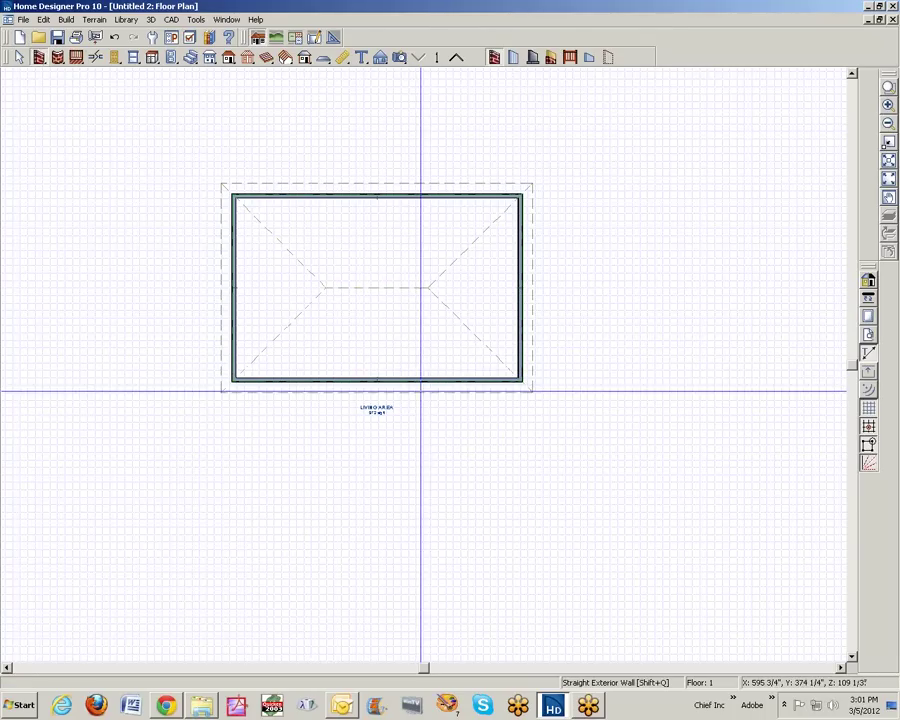
{"action": "left_click_drag", "start_coordinate": [421, 386], "coordinate": [413, 440]}
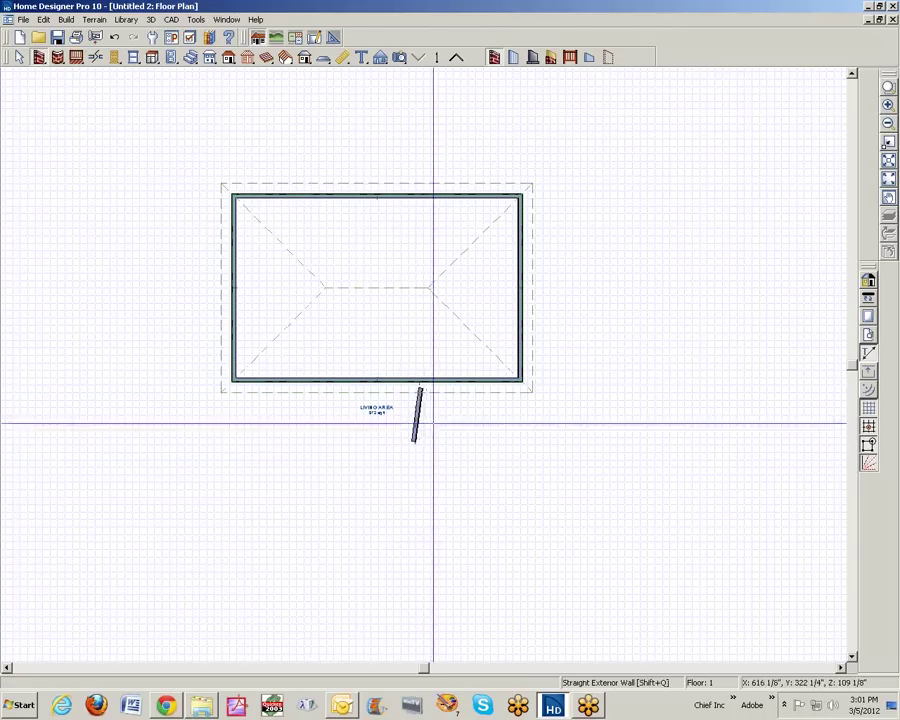
{"action": "left_click", "coordinate": [888, 87]}
Make the stub wall perpendicular to the front wall and extend it to meet it.
{"action": "left_click_drag", "start_coordinate": [314, 367], "coordinate": [467, 478]}
{"action": "left_click", "coordinate": [568, 306]}
{"action": "right_click", "coordinate": [568, 306]}
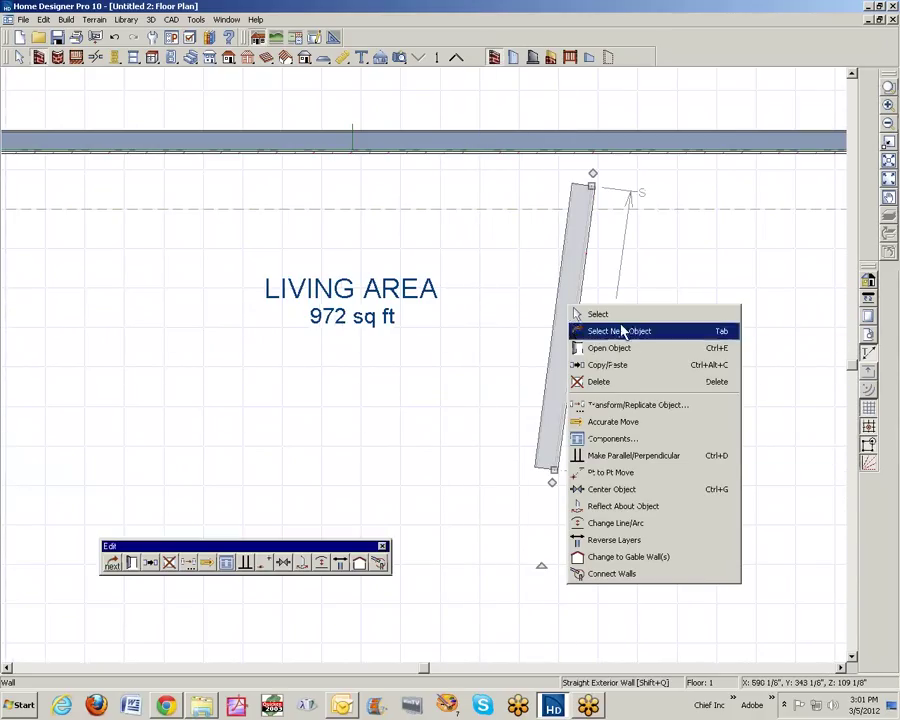
{"action": "left_click", "coordinate": [613, 456]}
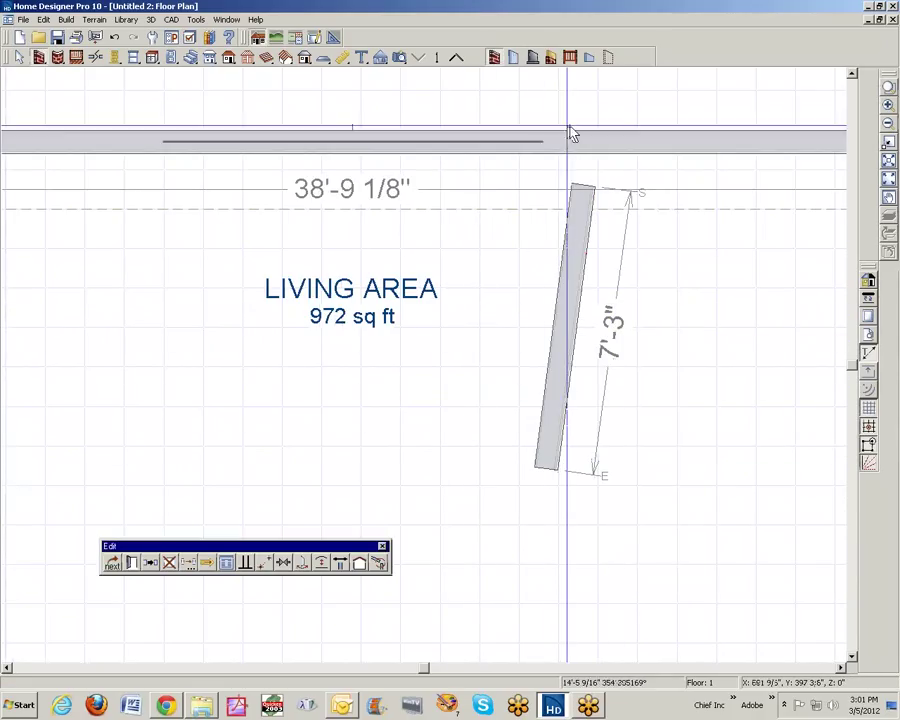
{"action": "left_click", "coordinate": [571, 138]}
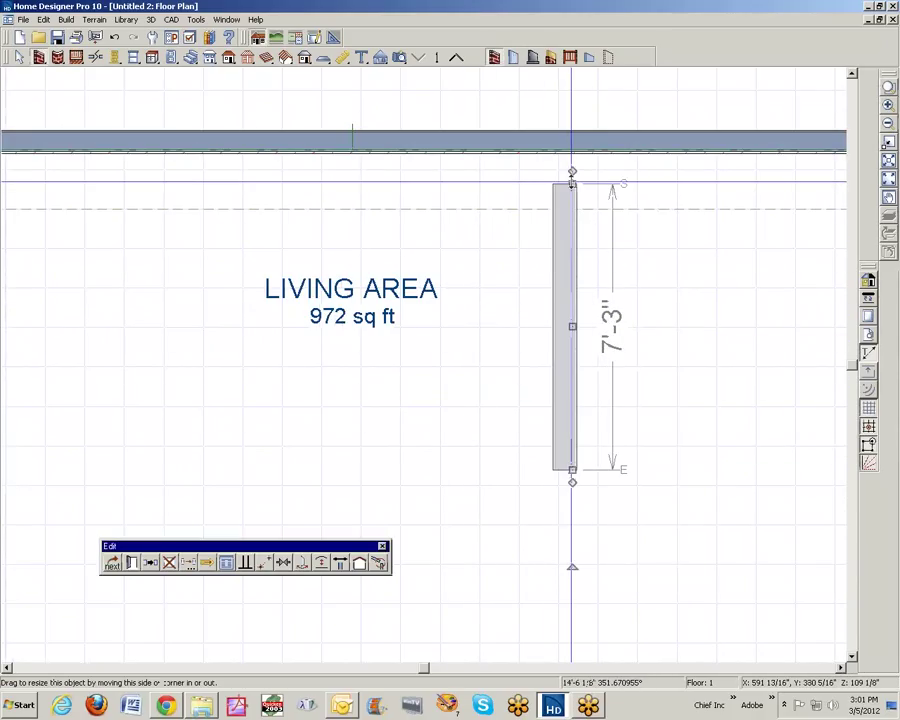
{"action": "left_click_drag", "start_coordinate": [572, 183], "coordinate": [572, 146]}
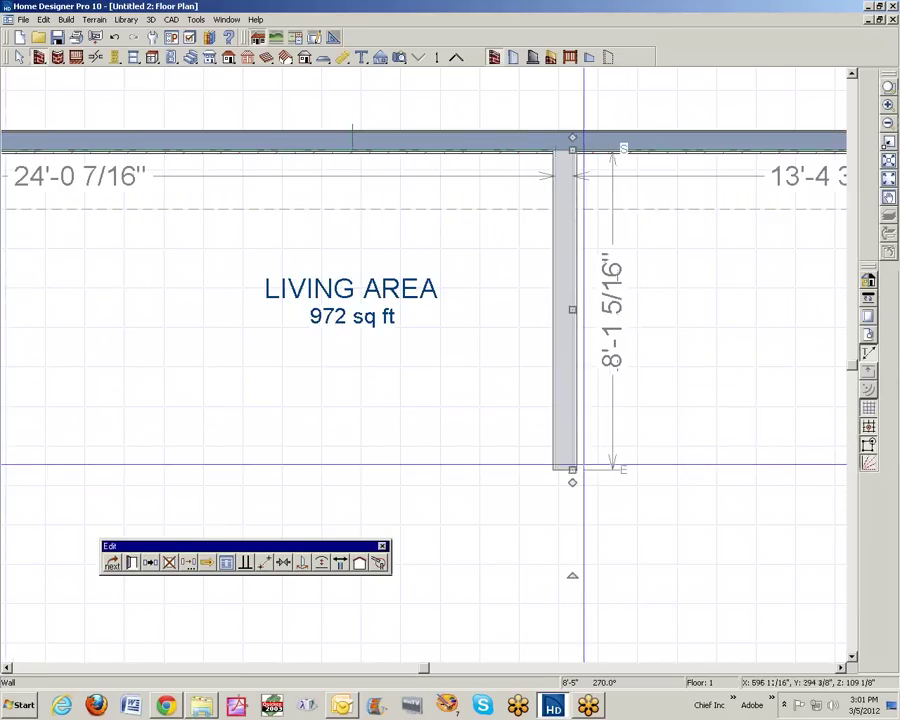
Draw the bump-out's 8'-4" front wall and left wall, enclosing a 1040 sq ft living area.
{"action": "left_click_drag", "start_coordinate": [572, 467], "coordinate": [243, 469]}
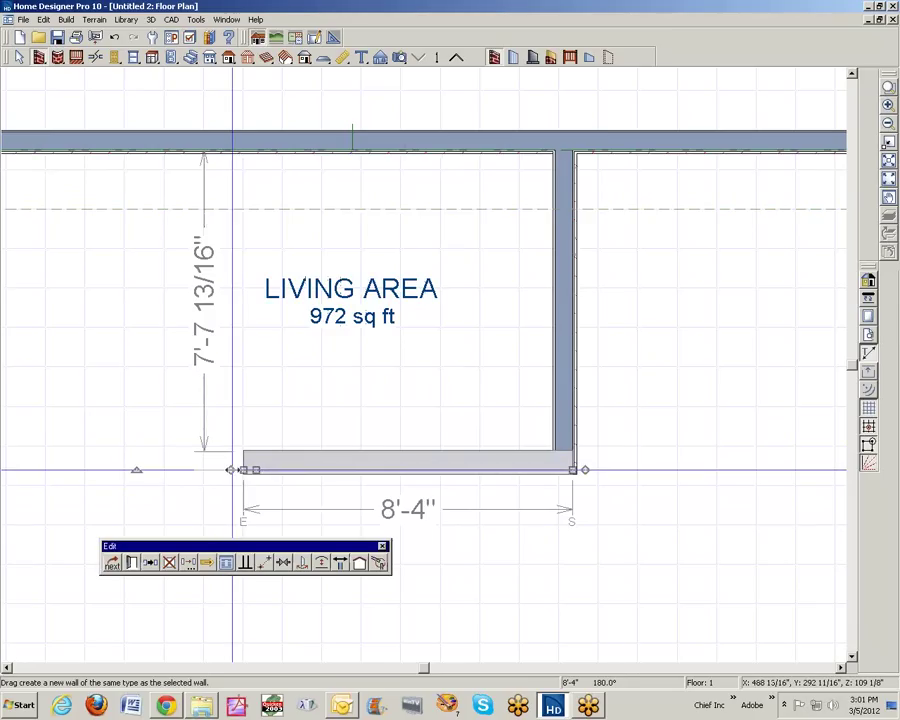
{"action": "left_click_drag", "start_coordinate": [227, 467], "coordinate": [243, 150]}
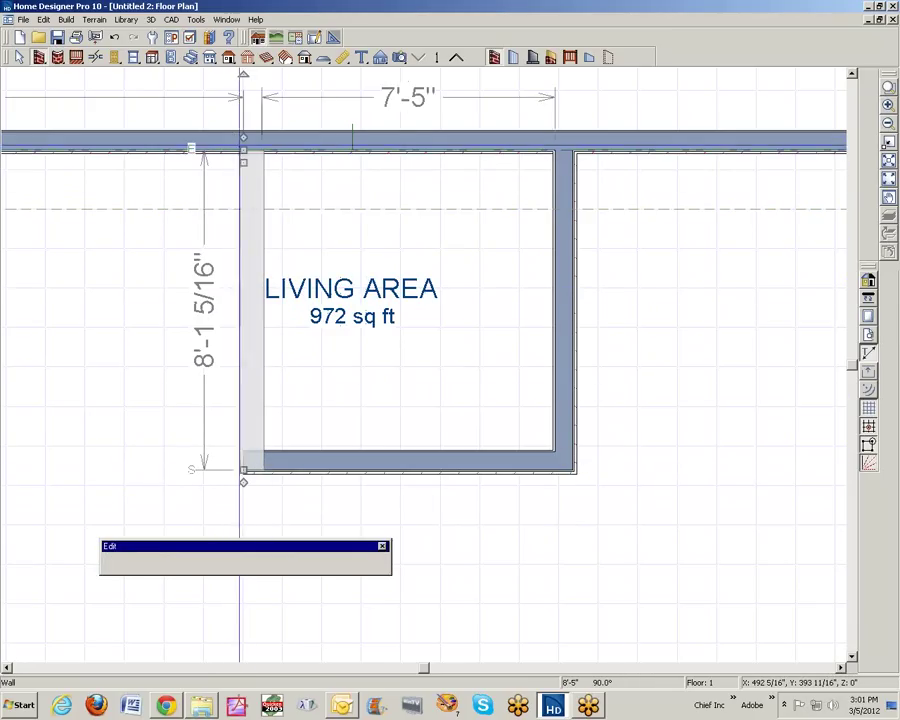
{"action": "left_click", "coordinate": [894, 121]}
{"action": "left_click", "coordinate": [889, 122]}
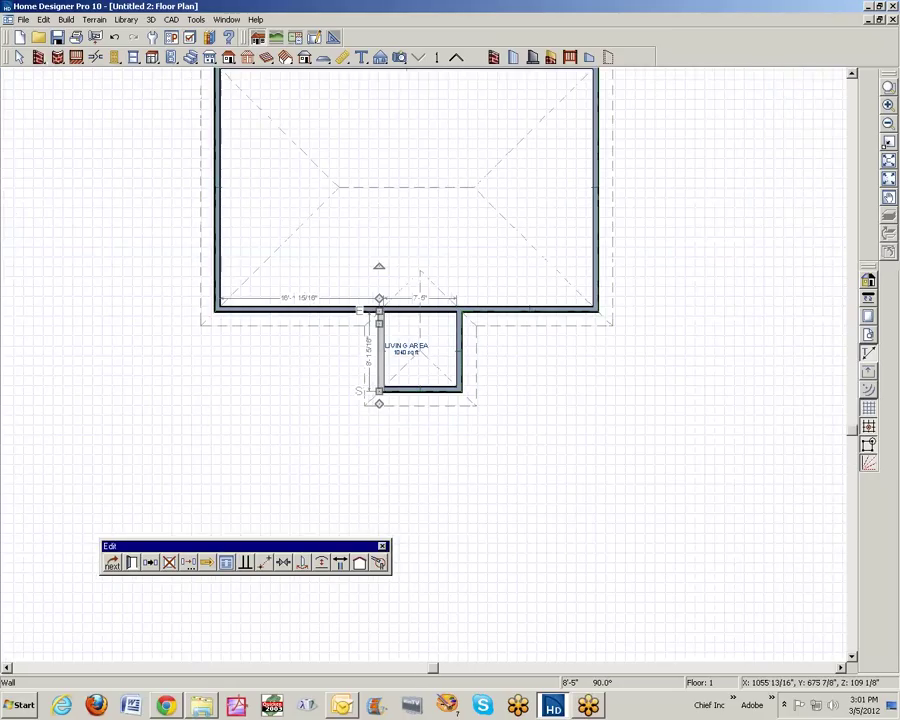
{"action": "left_click", "coordinate": [398, 58]}
{"action": "left_click", "coordinate": [380, 38]}
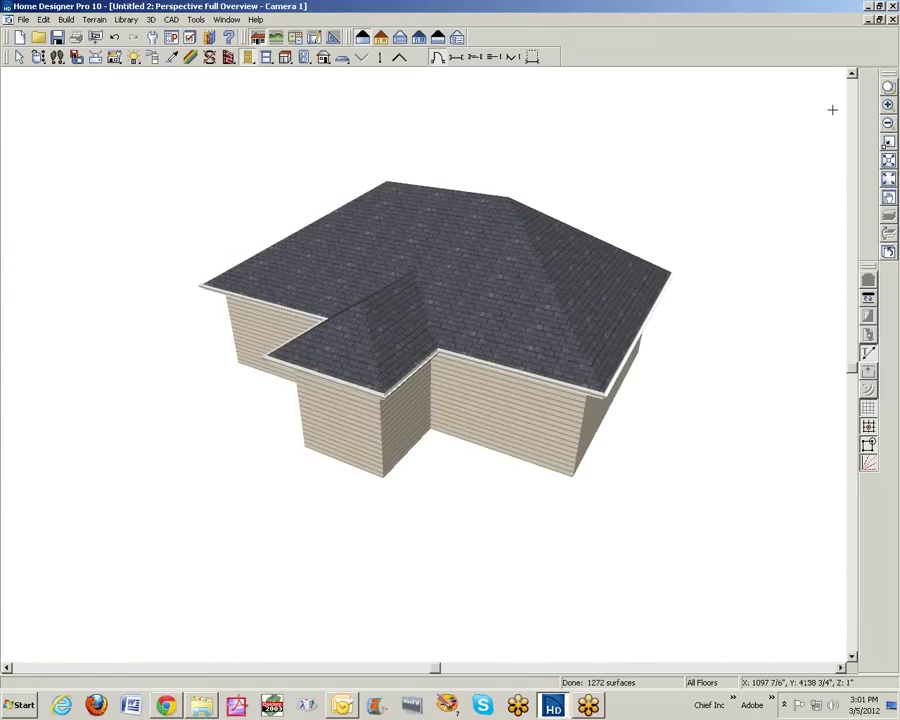
{"action": "left_click", "coordinate": [894, 21]}
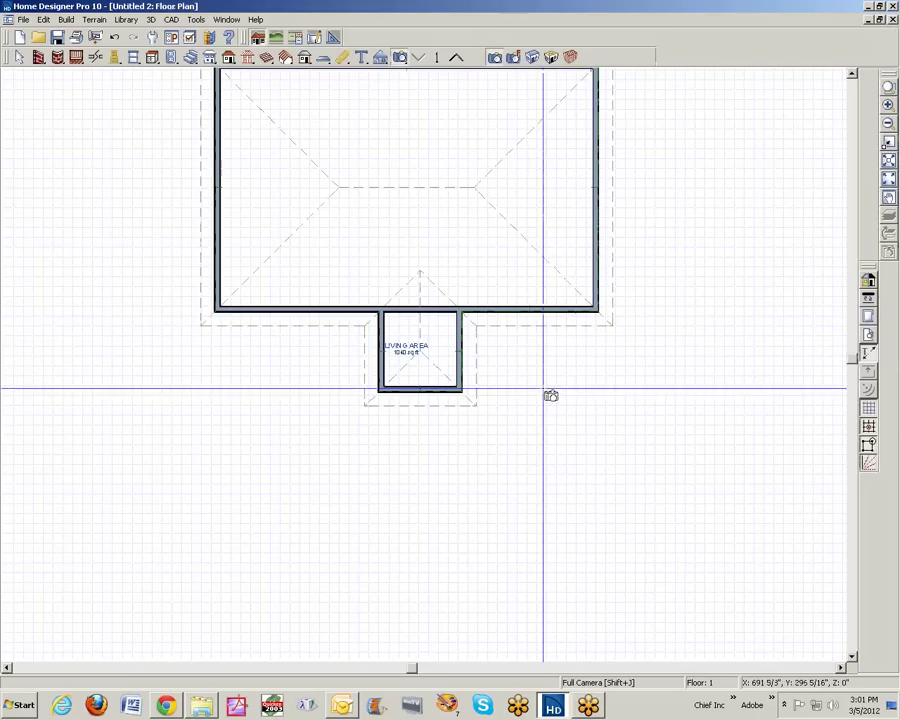
{"action": "left_click", "coordinate": [888, 82]}
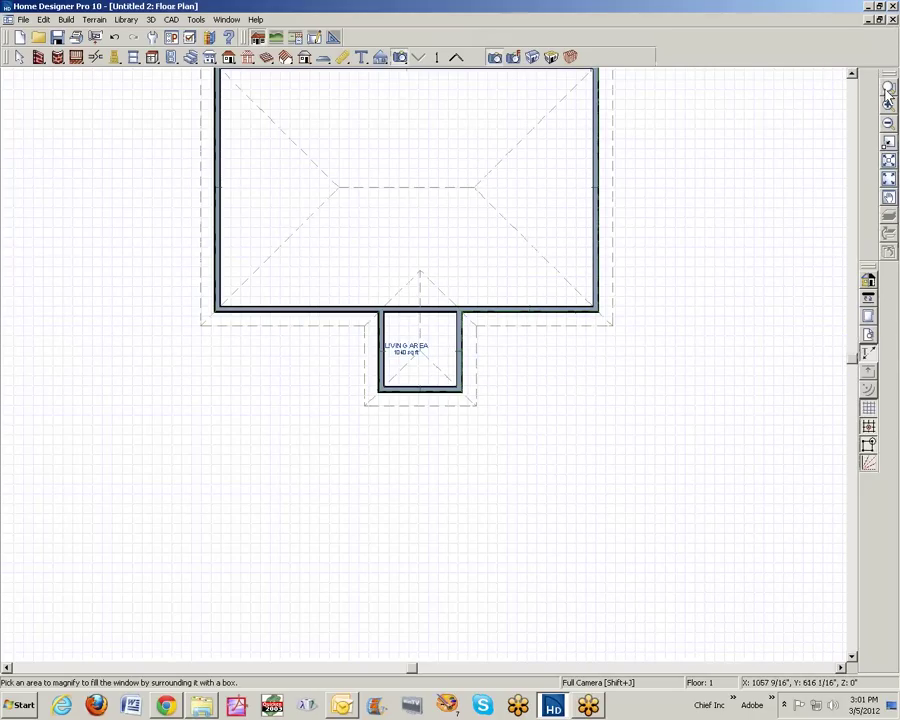
Set the bump-out's front wall roof pitch to 3 in 12.
{"action": "left_click_drag", "start_coordinate": [303, 257], "coordinate": [466, 476]}
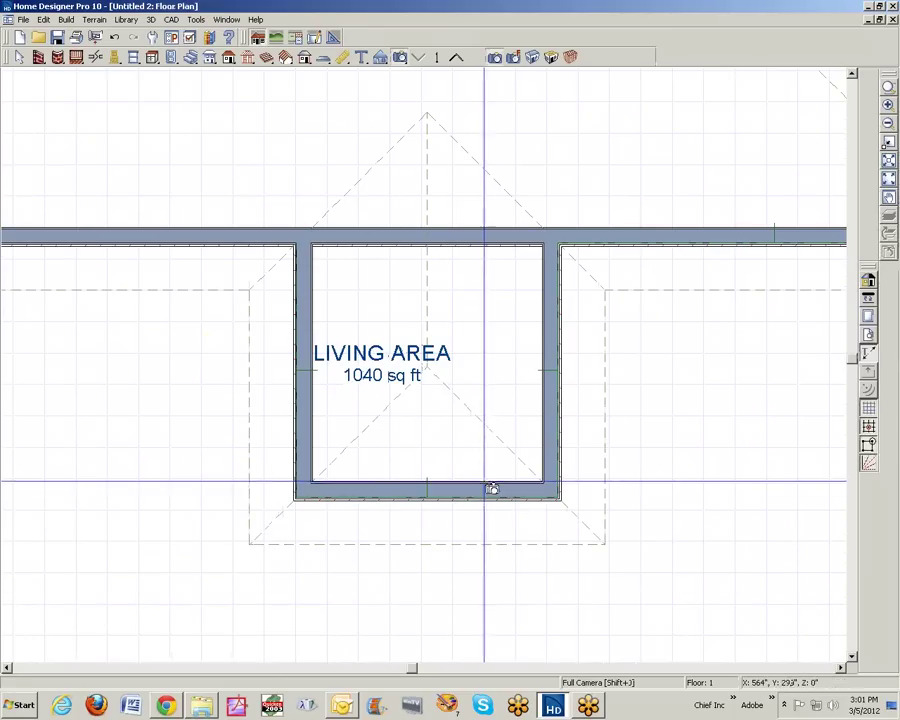
{"action": "right_click", "coordinate": [485, 487]}
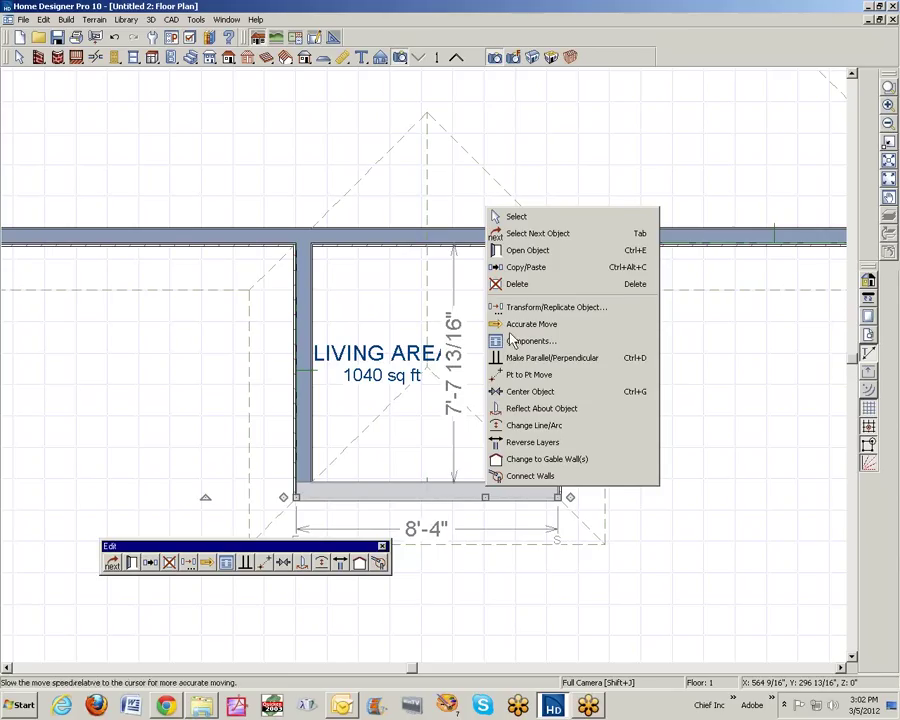
{"action": "left_click", "coordinate": [525, 250]}
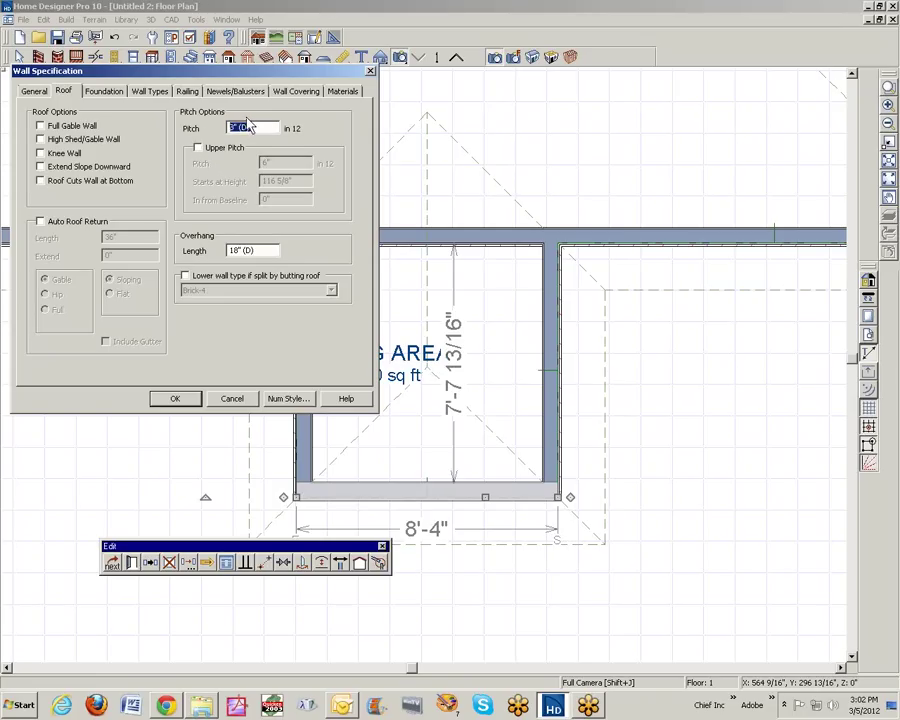
{"action": "left_click", "coordinate": [176, 399]}
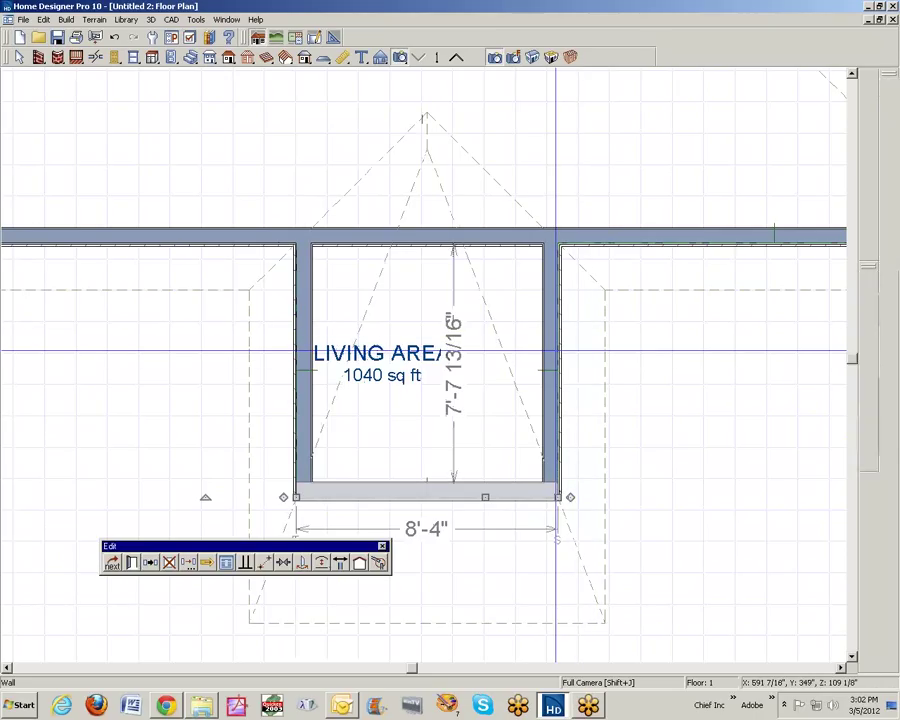
Make both bump-out side walls Full Gable Walls.
{"action": "right_click", "coordinate": [556, 351]}
{"action": "left_click", "coordinate": [600, 361]}
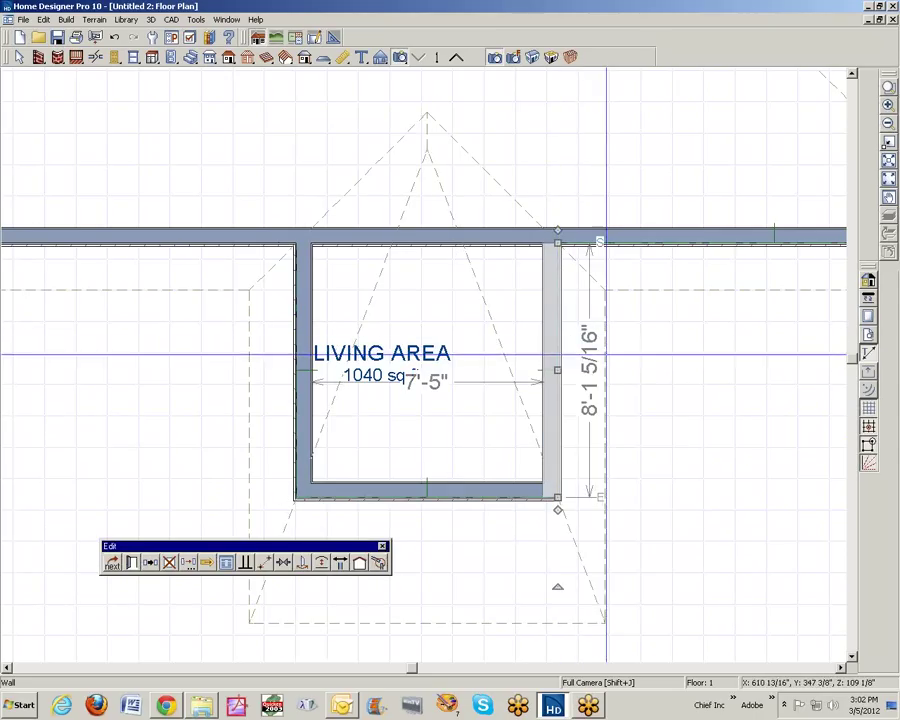
{"action": "key", "text": "Tab"}
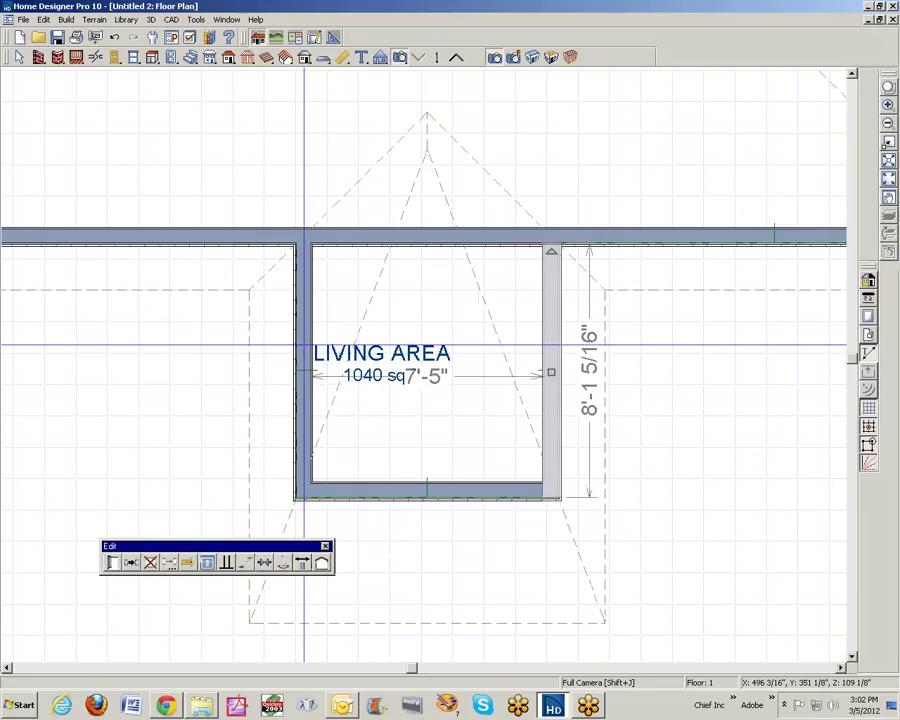
{"action": "right_click", "coordinate": [304, 346]}
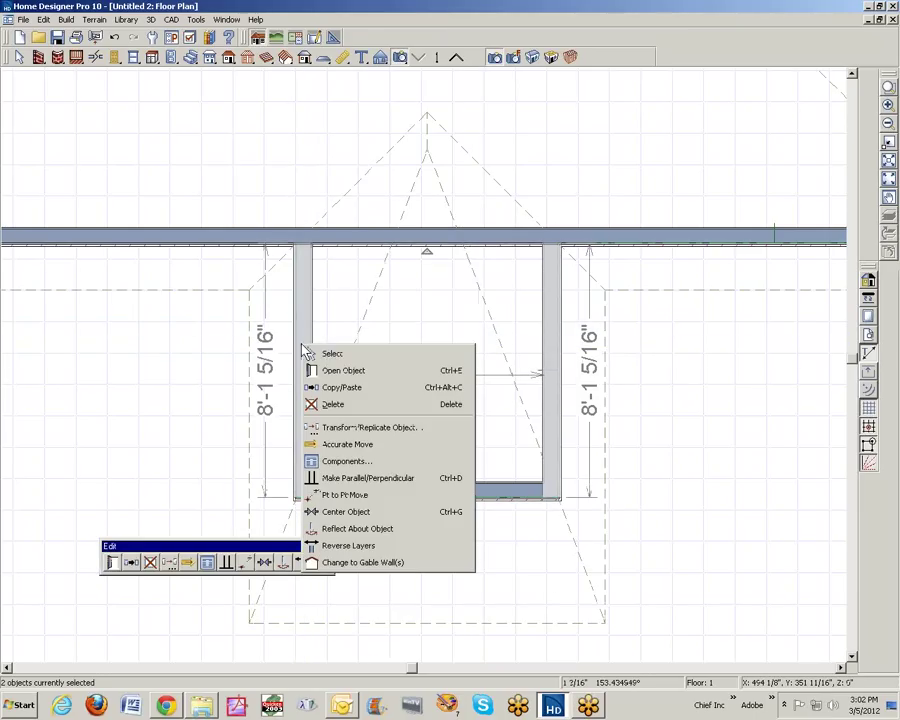
{"action": "left_click", "coordinate": [345, 370]}
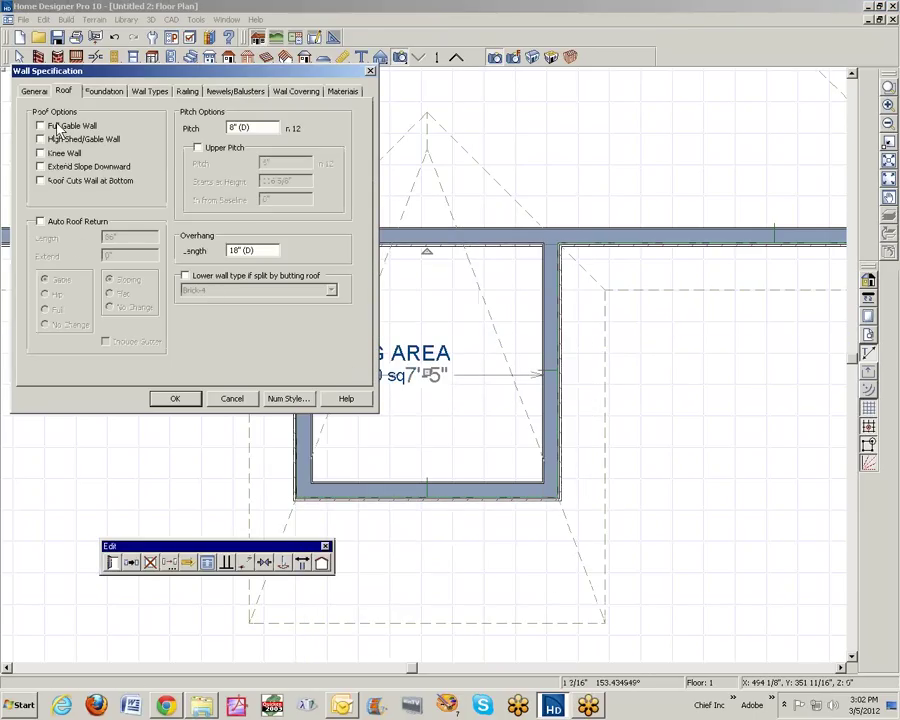
{"action": "left_click", "coordinate": [177, 399]}
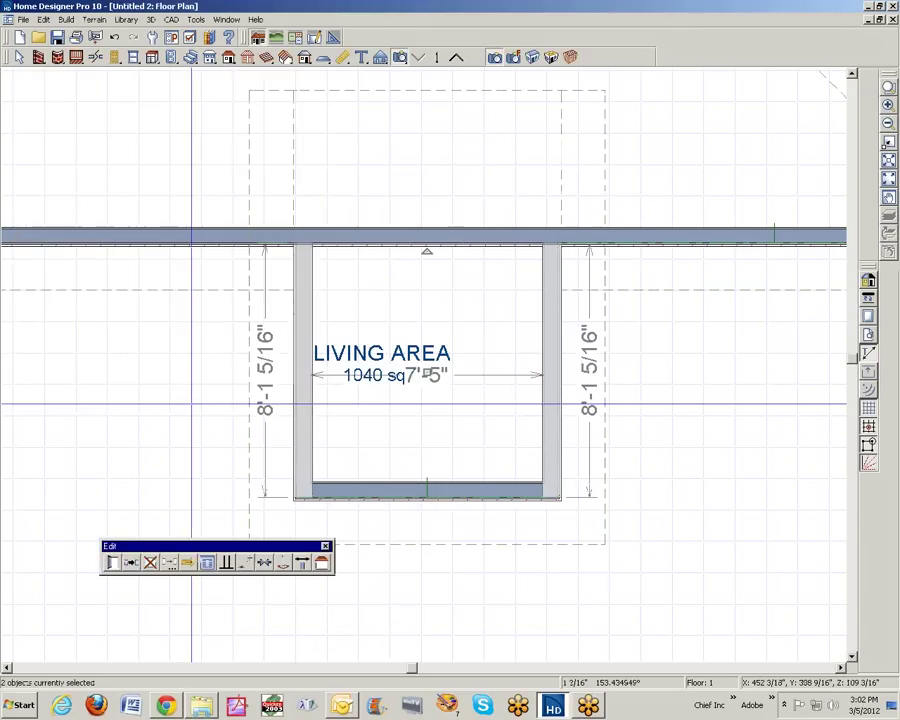
{"action": "key", "text": "Escape"}
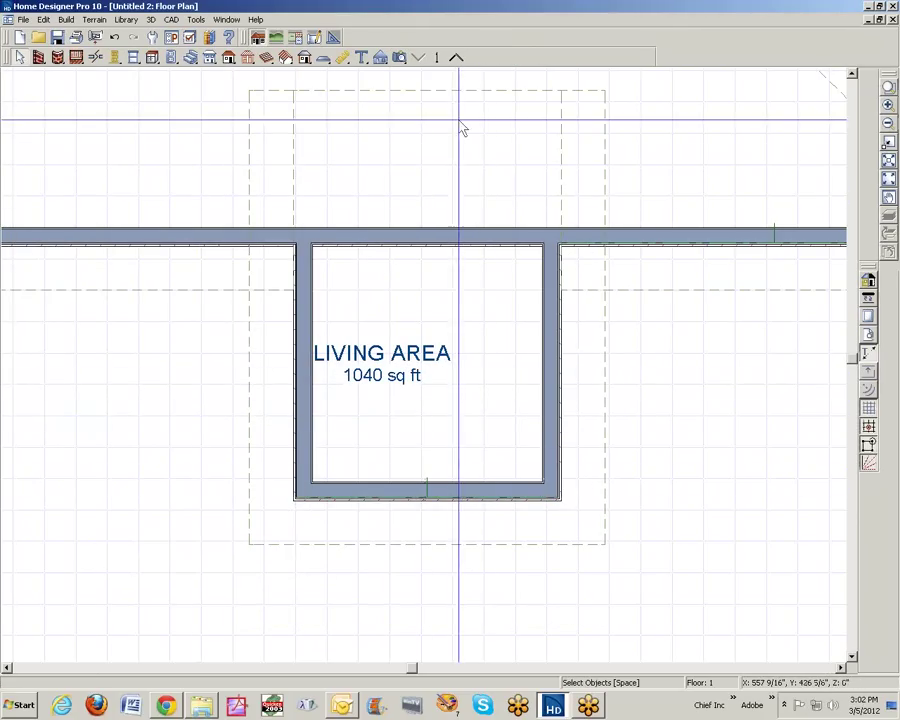
Show a perspective full overview and orbit to see the bump-out's shed roof meeting the hip roof.
{"action": "left_click", "coordinate": [416, 58]}
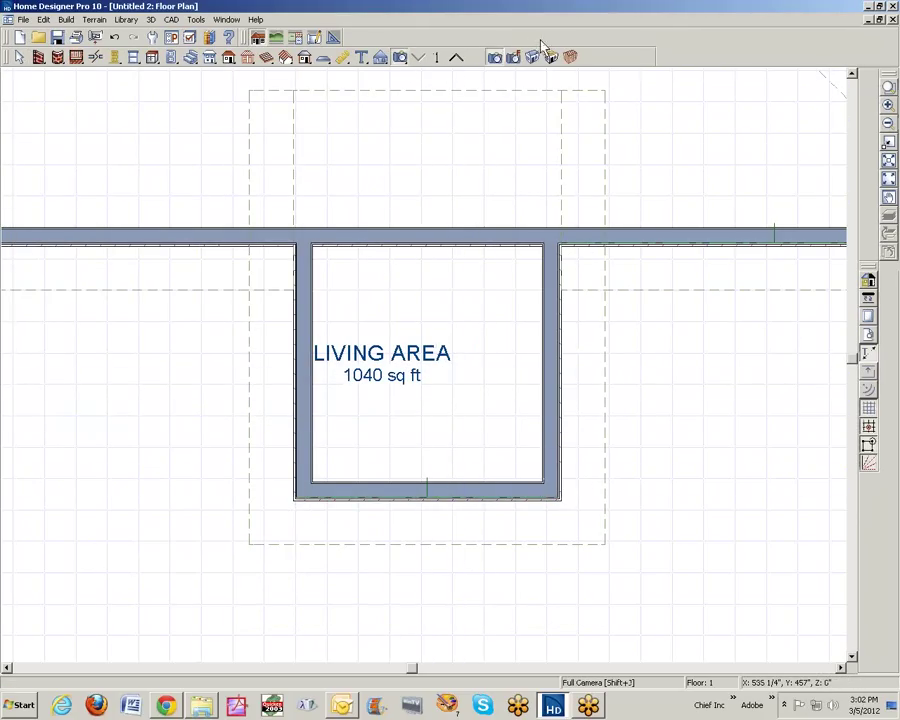
{"action": "left_click", "coordinate": [533, 57]}
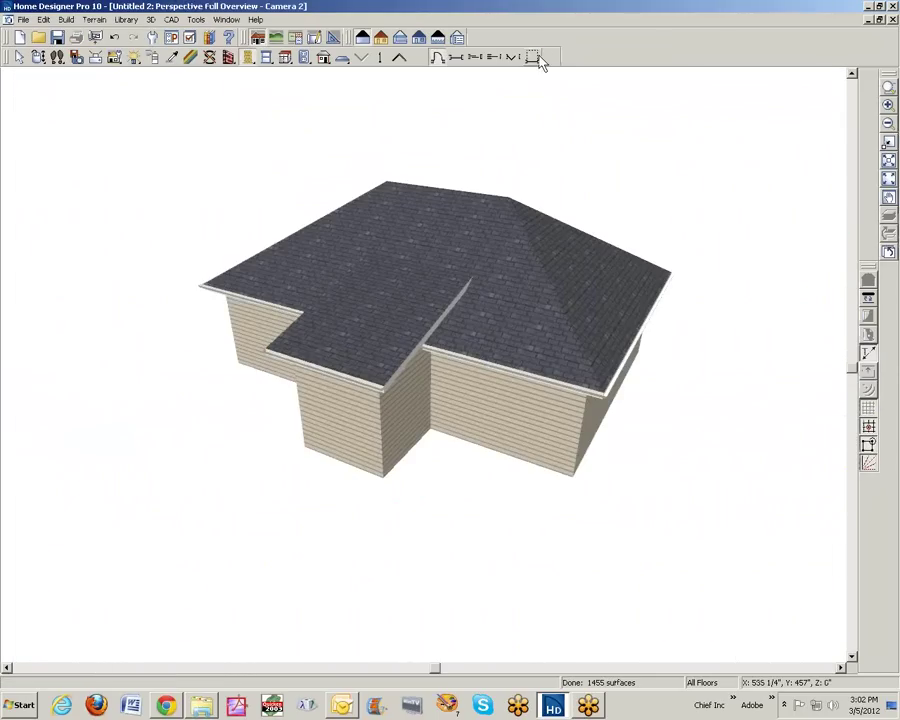
{"action": "left_click", "coordinate": [40, 57]}
{"action": "left_click_drag", "start_coordinate": [165, 161], "coordinate": [430, 180]}
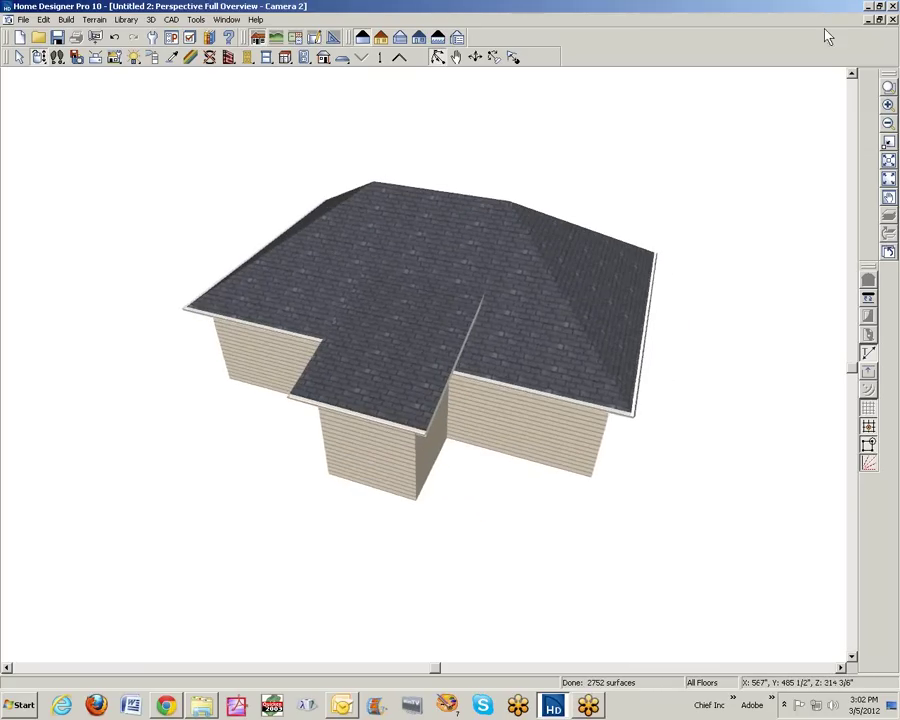
{"action": "left_click", "coordinate": [879, 20]}
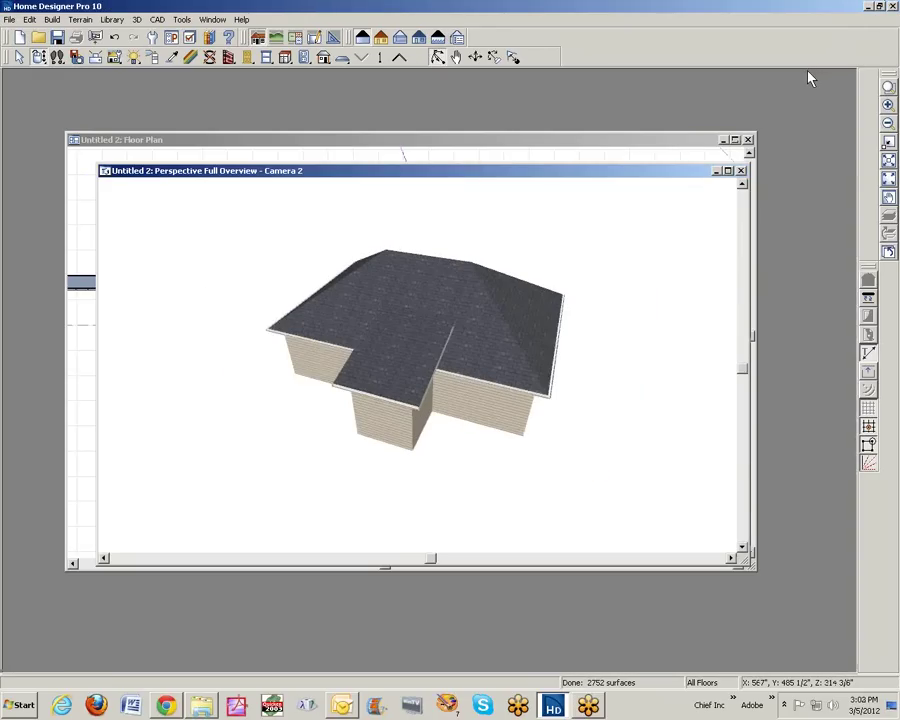
Tile the 3D and plan windows and fit the whole floor plan in its window.
{"action": "key", "text": "alt+w"}
{"action": "key", "text": "v"}
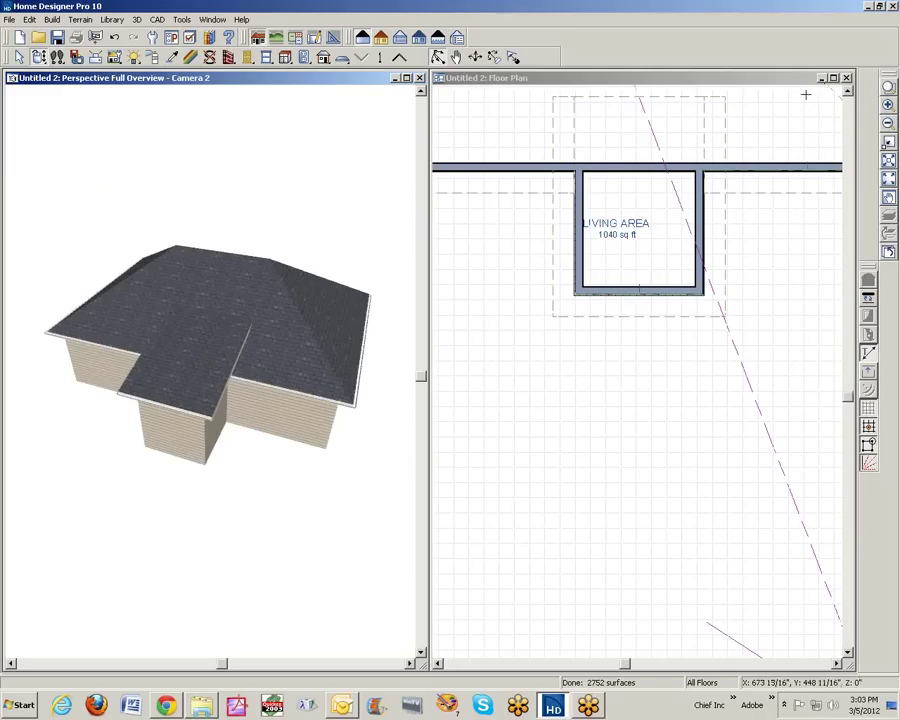
{"action": "left_click", "coordinate": [800, 88]}
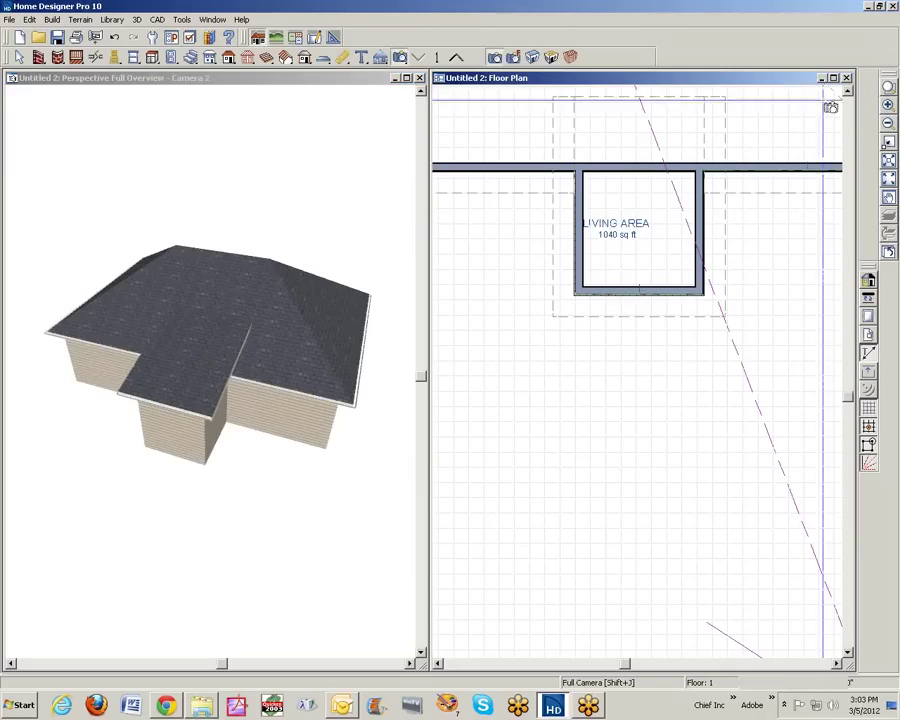
{"action": "left_click", "coordinate": [889, 180]}
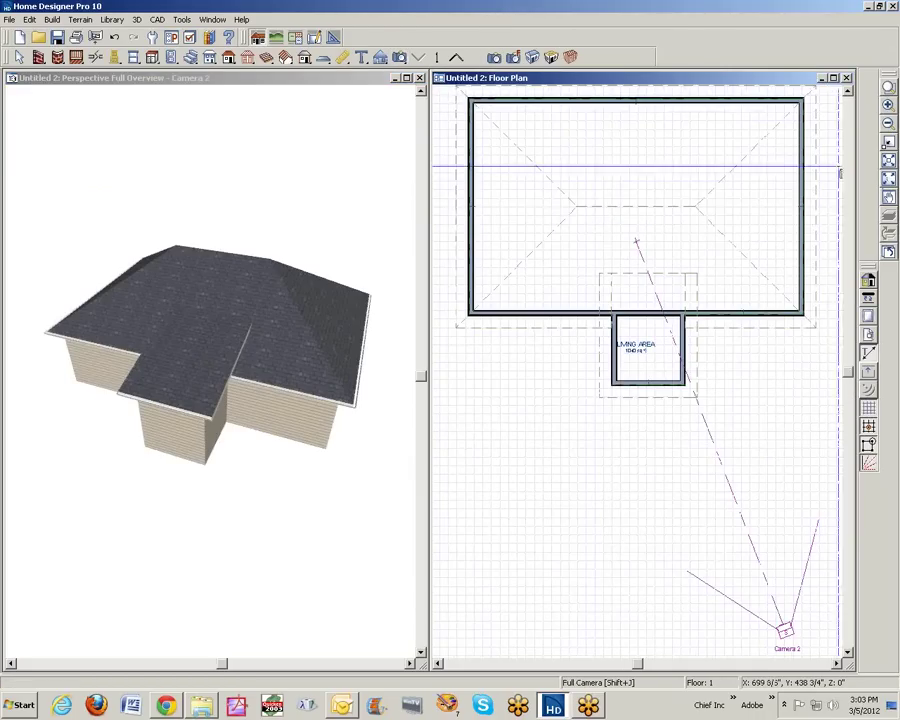
Refresh the 3D overview, then select and deselect the main house's right wall.
{"action": "left_click", "coordinate": [318, 92]}
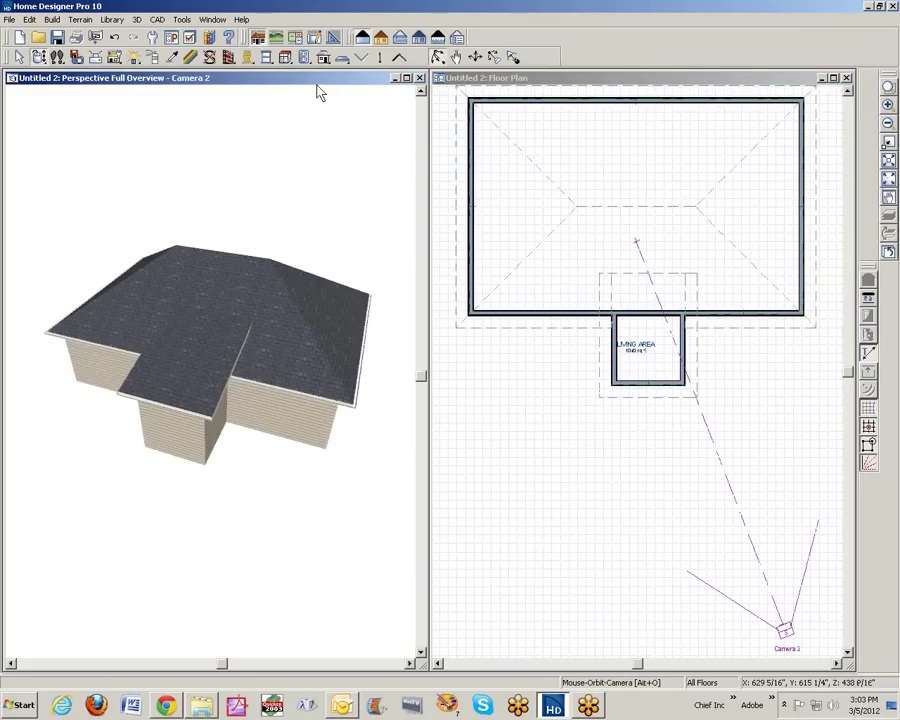
{"action": "left_click", "coordinate": [890, 179]}
{"action": "left_click", "coordinate": [771, 79]}
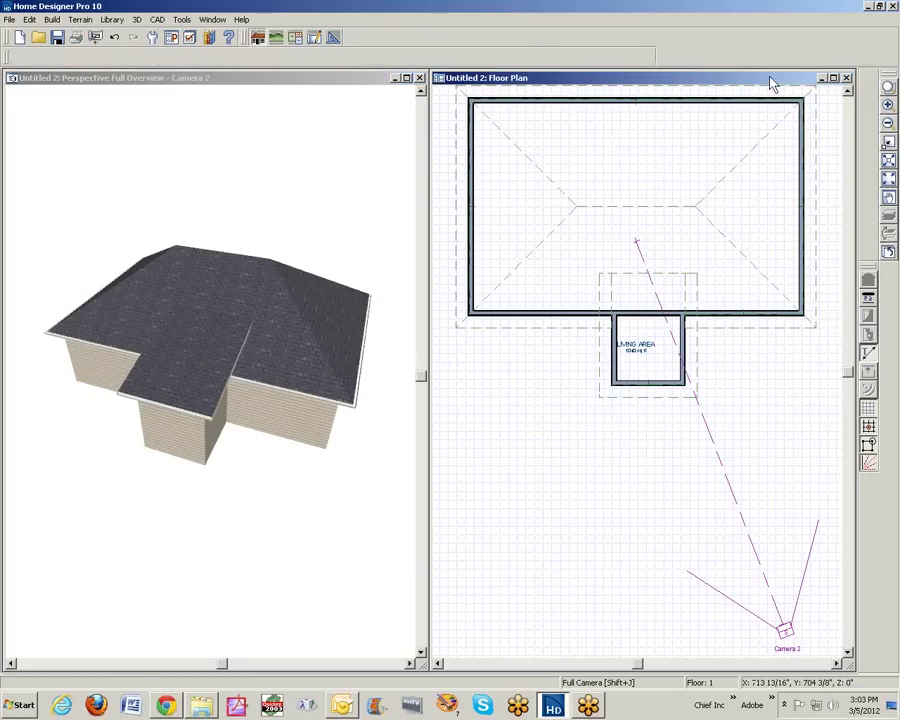
{"action": "left_click", "coordinate": [803, 203]}
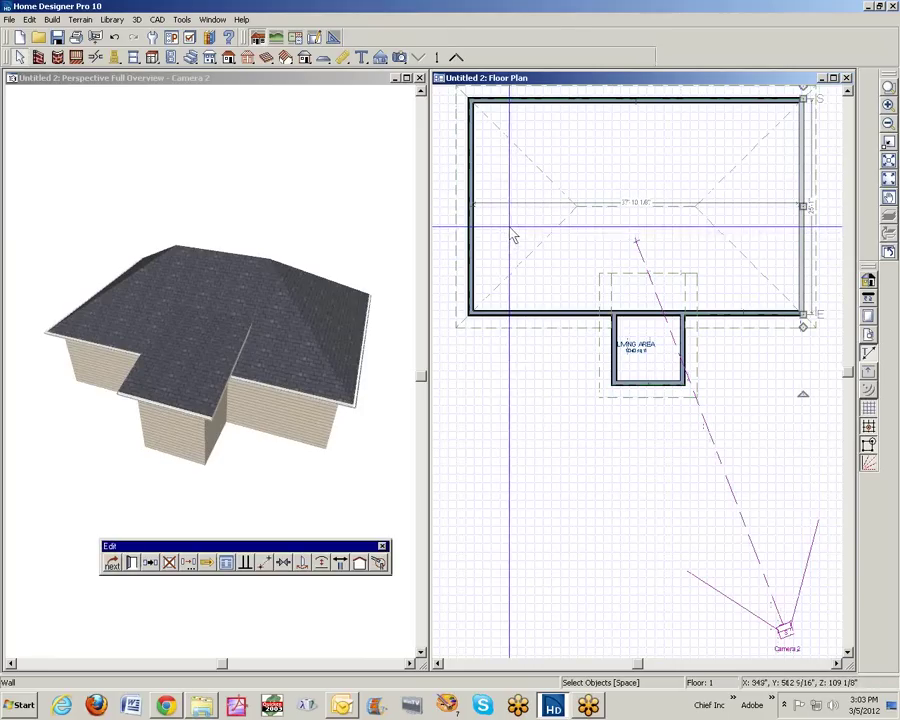
{"action": "left_click", "coordinate": [517, 190]}
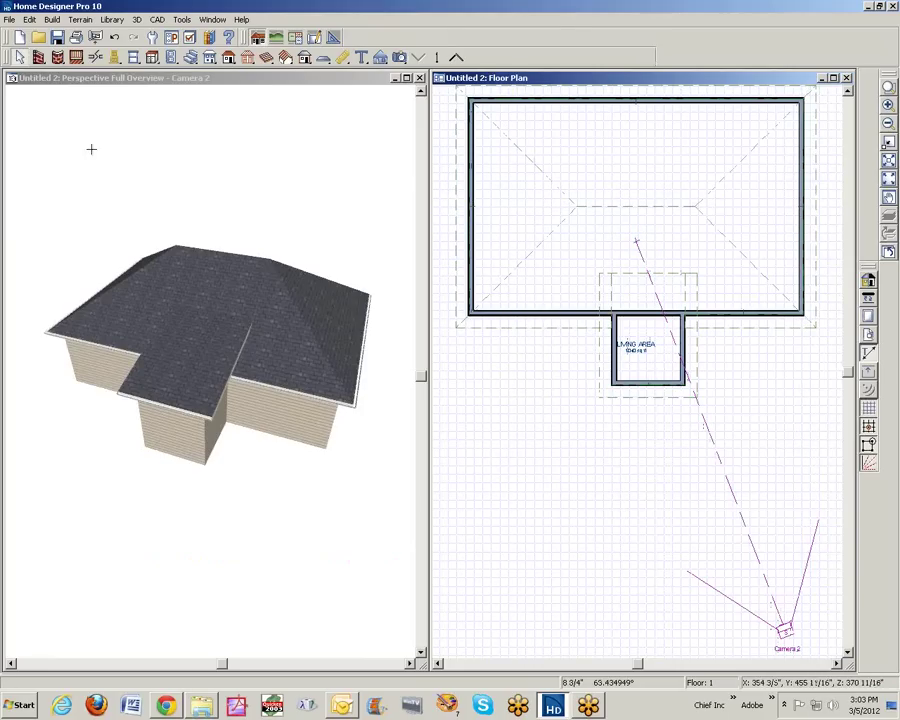
Build Floor 2 derived from the 1st floor plan, accepting the default floor heights.
{"action": "left_click", "coordinate": [52, 19]}
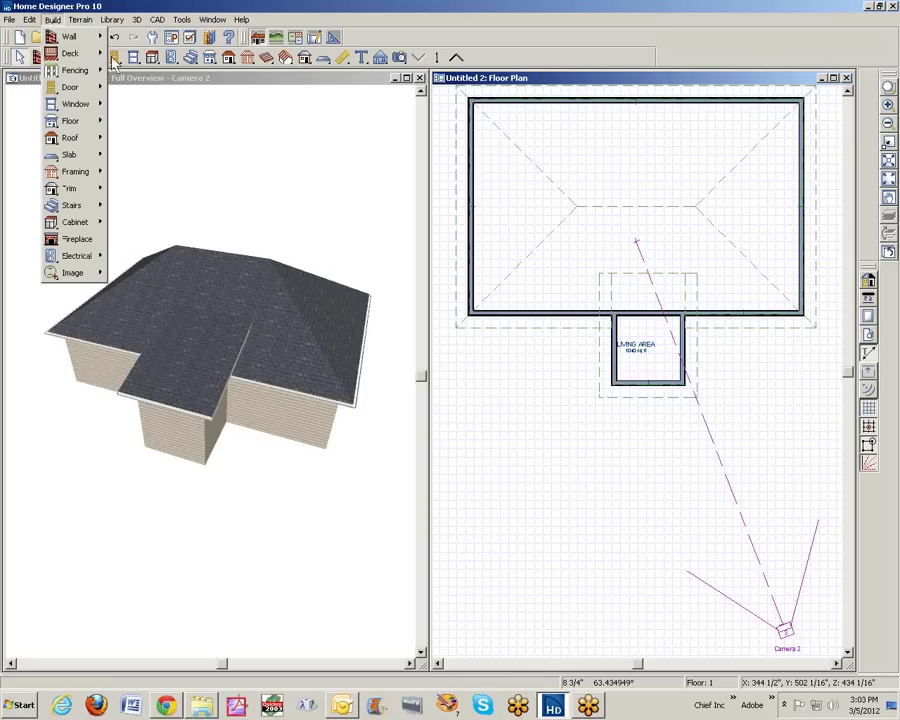
{"action": "mouse_move", "coordinate": [92, 123]}
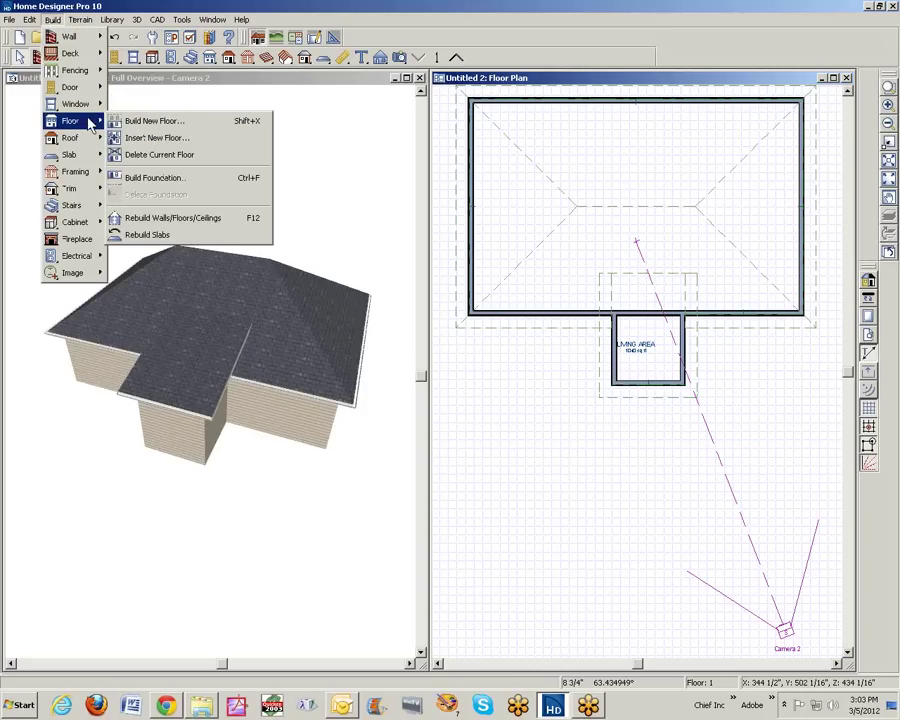
{"action": "left_click", "coordinate": [138, 120]}
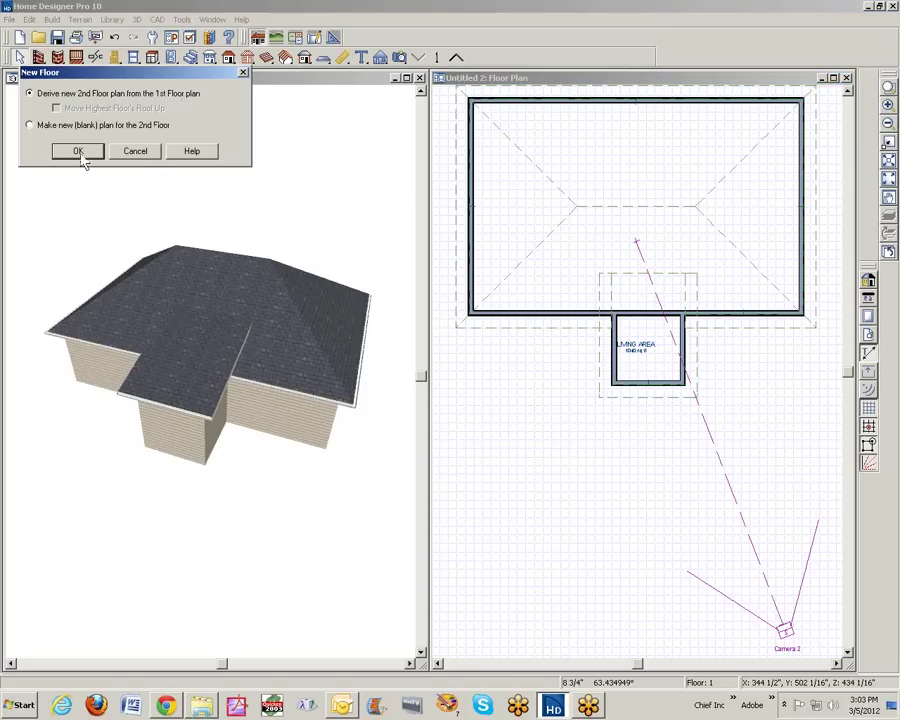
{"action": "left_click", "coordinate": [80, 156]}
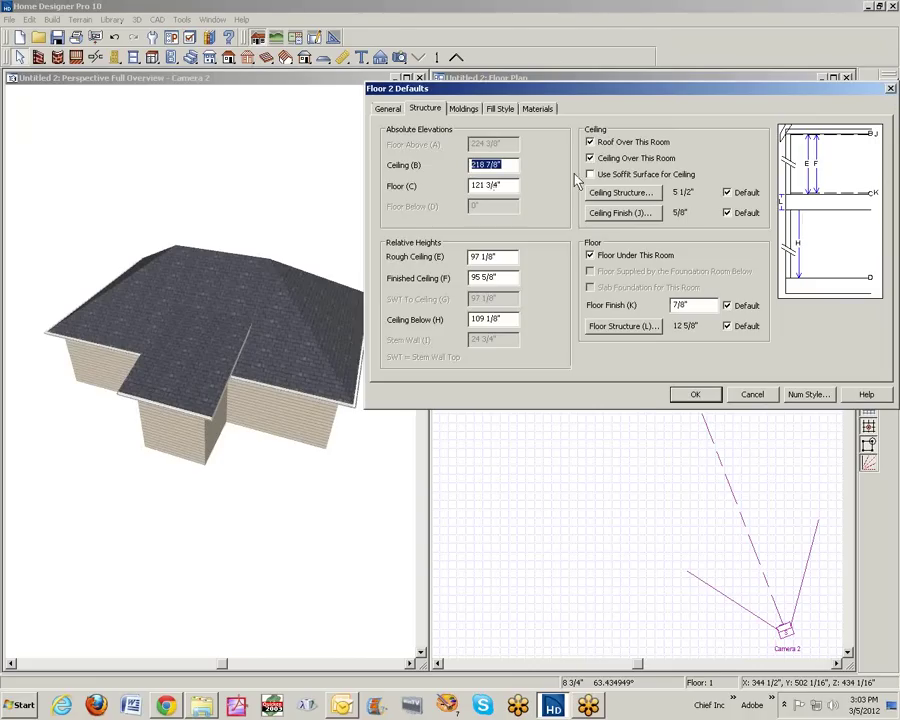
{"action": "left_click", "coordinate": [693, 396]}
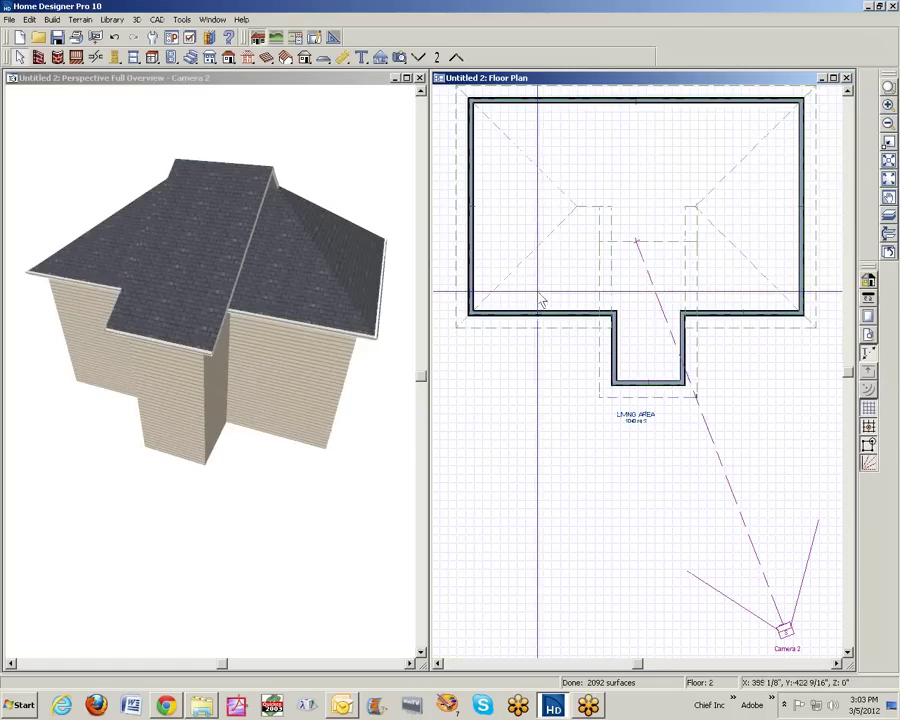
Delete the second-floor bump's walls and the camera with its 3D view.
{"action": "left_click", "coordinate": [618, 350]}
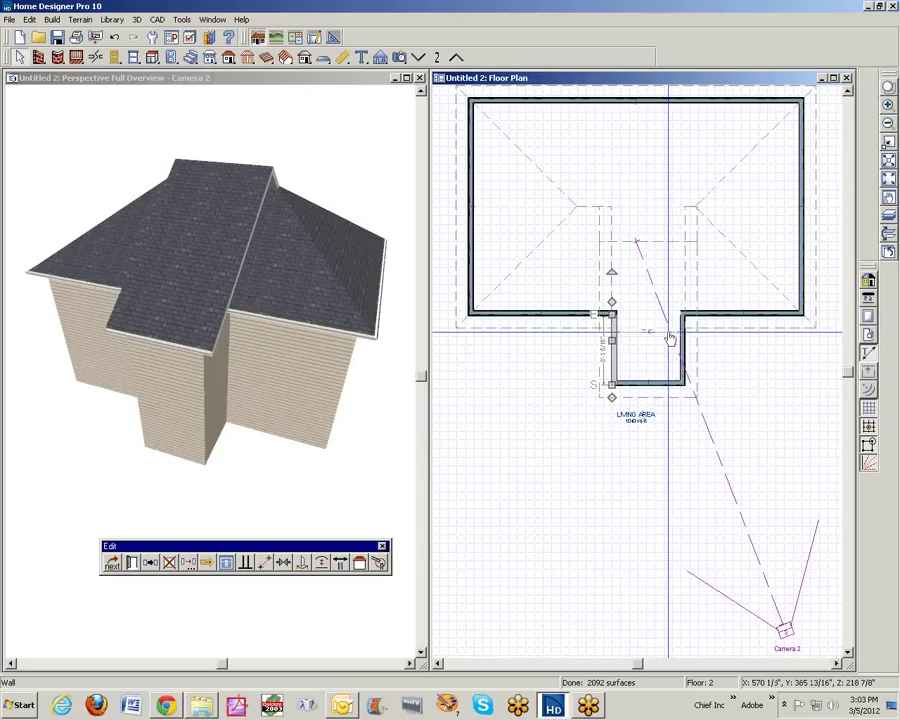
{"action": "left_click", "coordinate": [669, 341]}
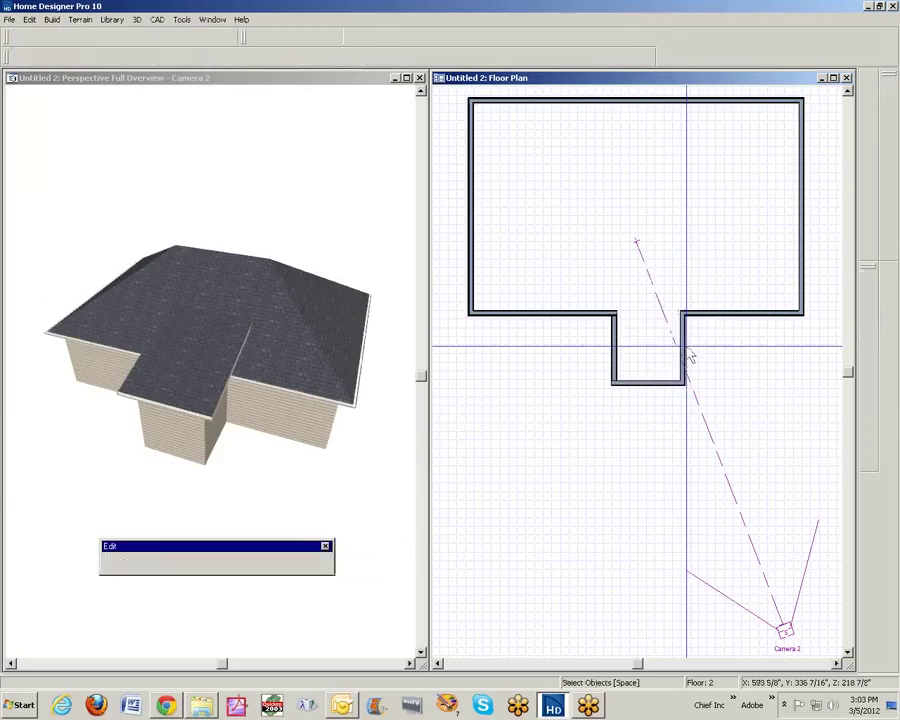
{"action": "left_click", "coordinate": [695, 350]}
{"action": "key", "text": "Delete"}
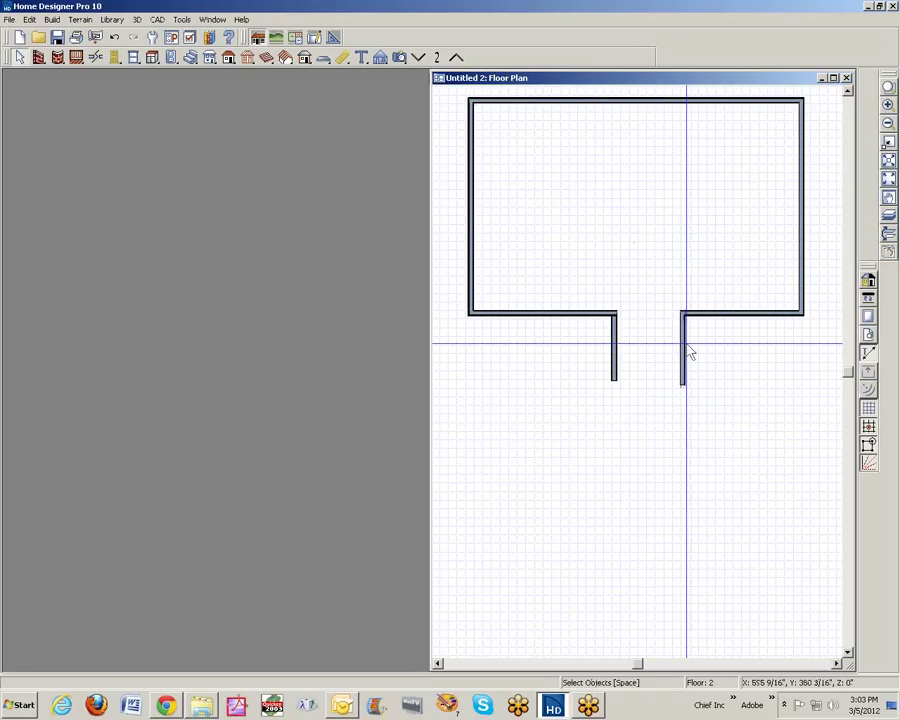
Merge the bump's right wall stub into the front wall and extend the front wall to close the room.
{"action": "left_click", "coordinate": [684, 352]}
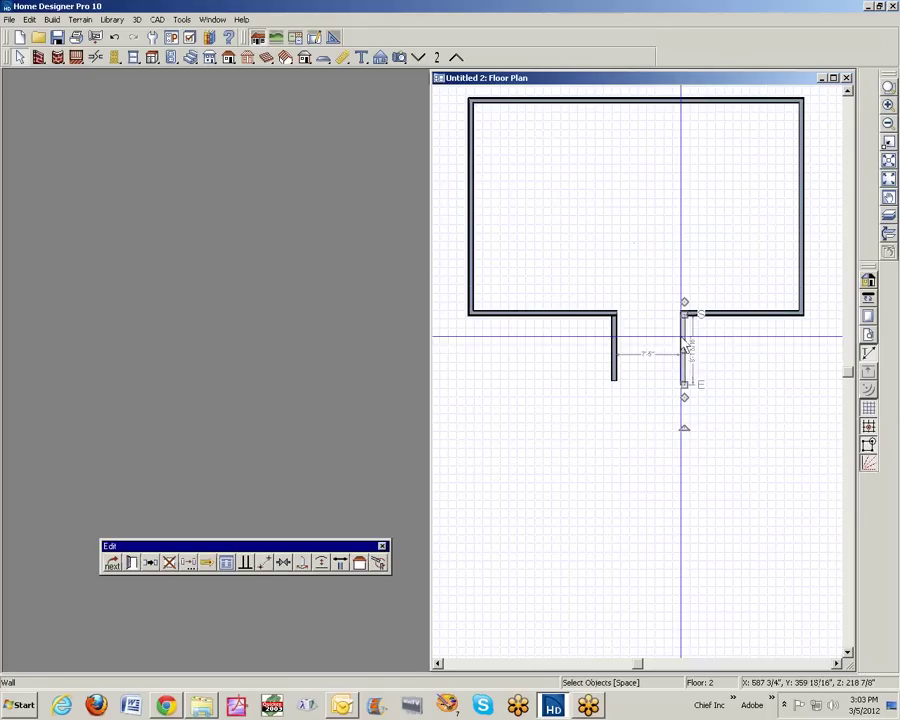
{"action": "left_click_drag", "start_coordinate": [684, 352], "coordinate": [704, 310]}
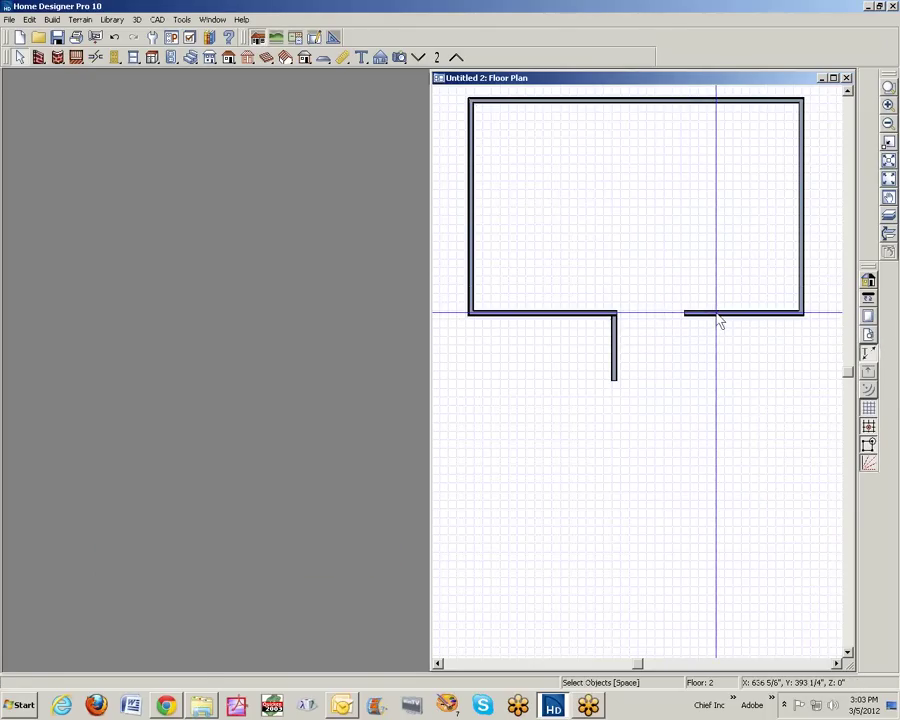
{"action": "left_click", "coordinate": [705, 314]}
{"action": "left_click_drag", "start_coordinate": [688, 314], "coordinate": [614, 314]}
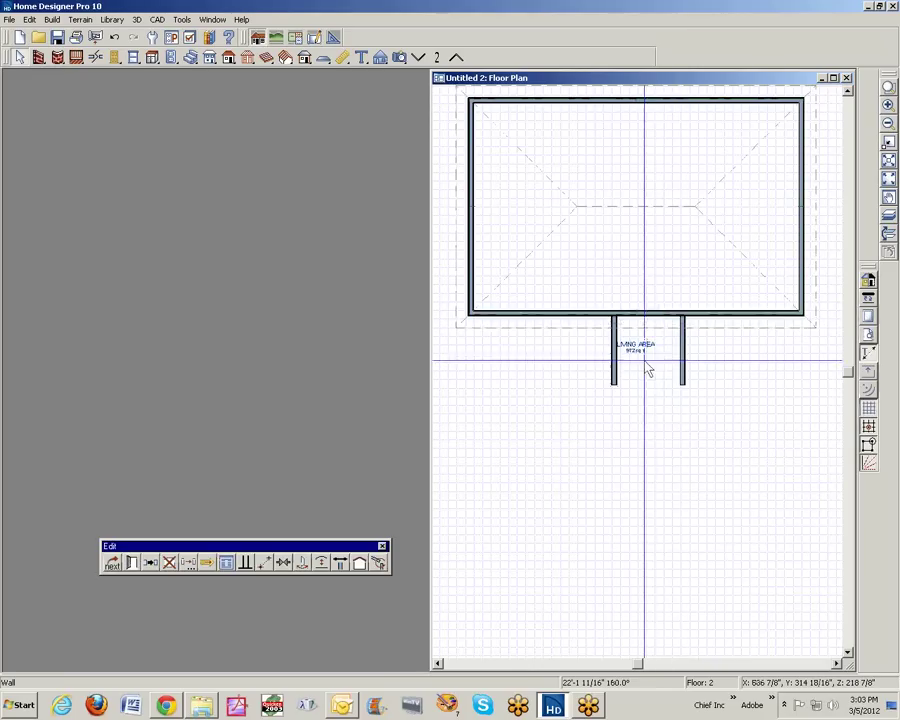
{"action": "key", "text": "Escape"}
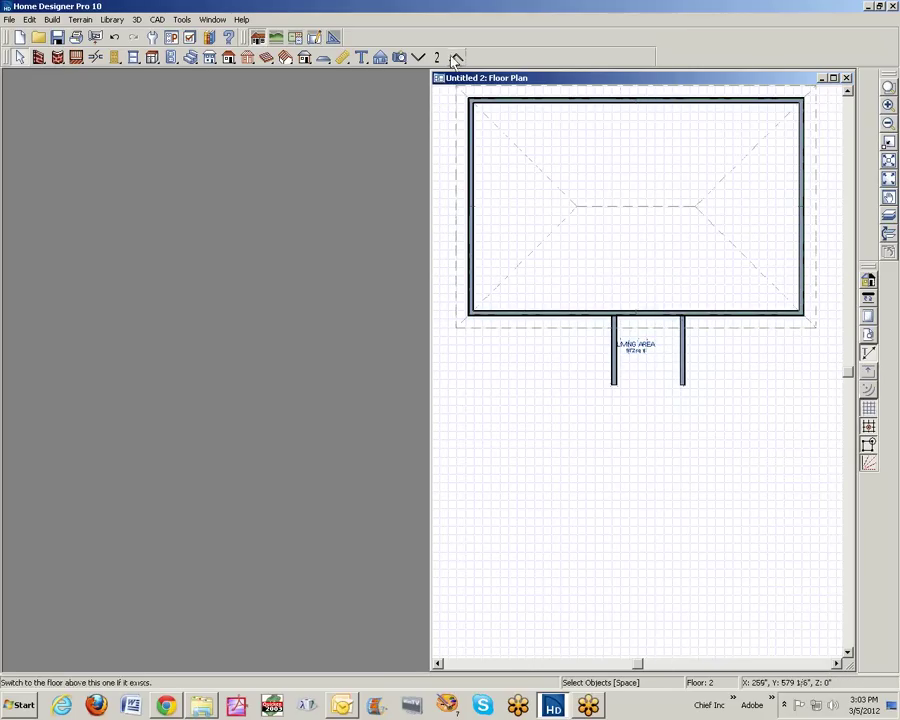
Place a full camera for a perspective 3D overview and orbit it to another side of the house.
{"action": "left_click", "coordinate": [401, 59]}
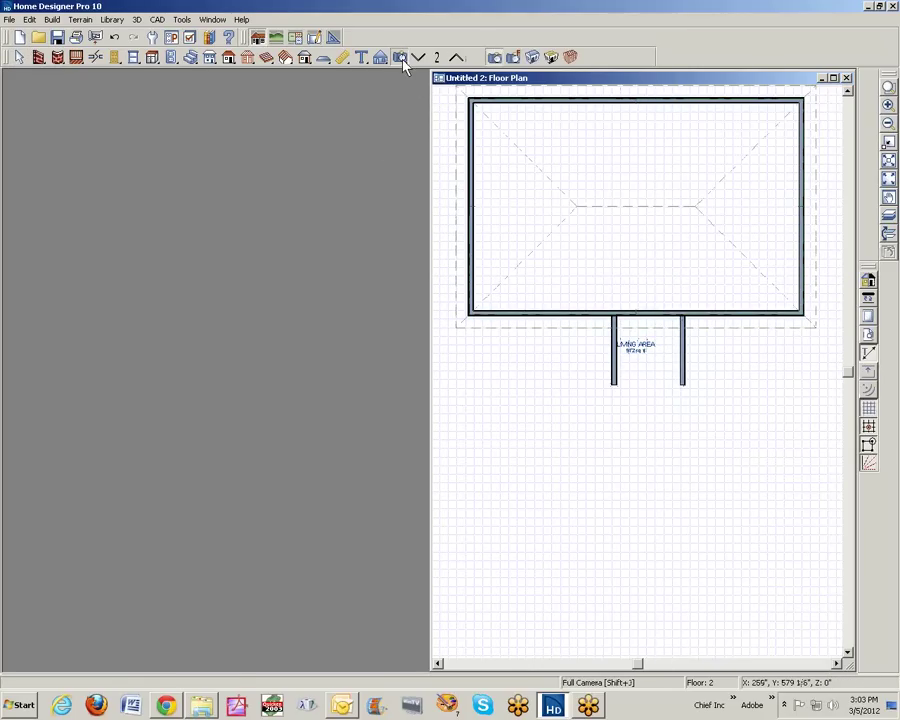
{"action": "left_click", "coordinate": [533, 58]}
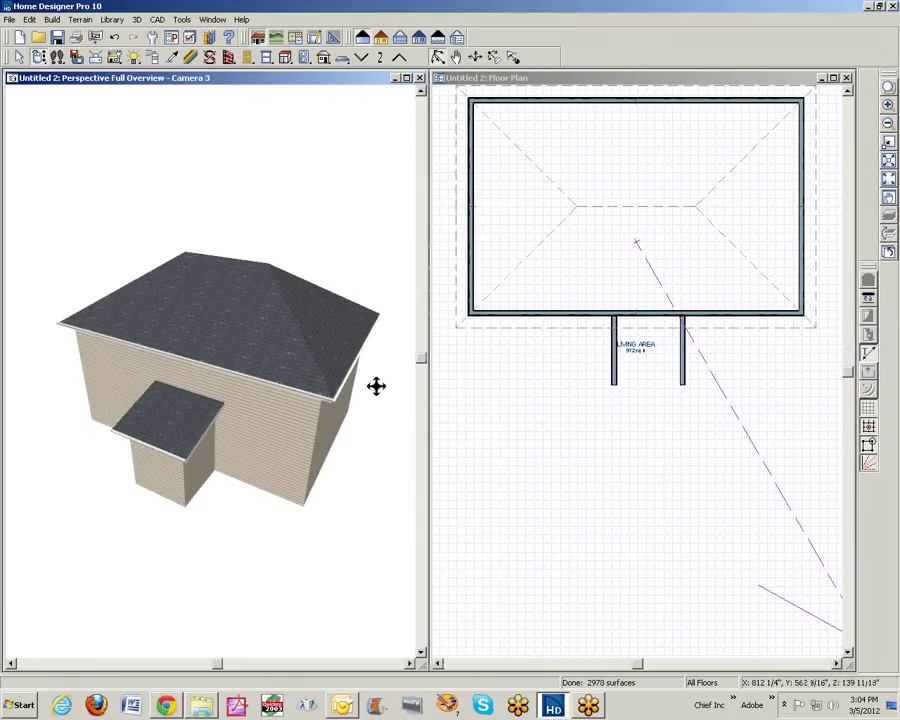
{"action": "left_click_drag", "start_coordinate": [376, 386], "coordinate": [314, 349]}
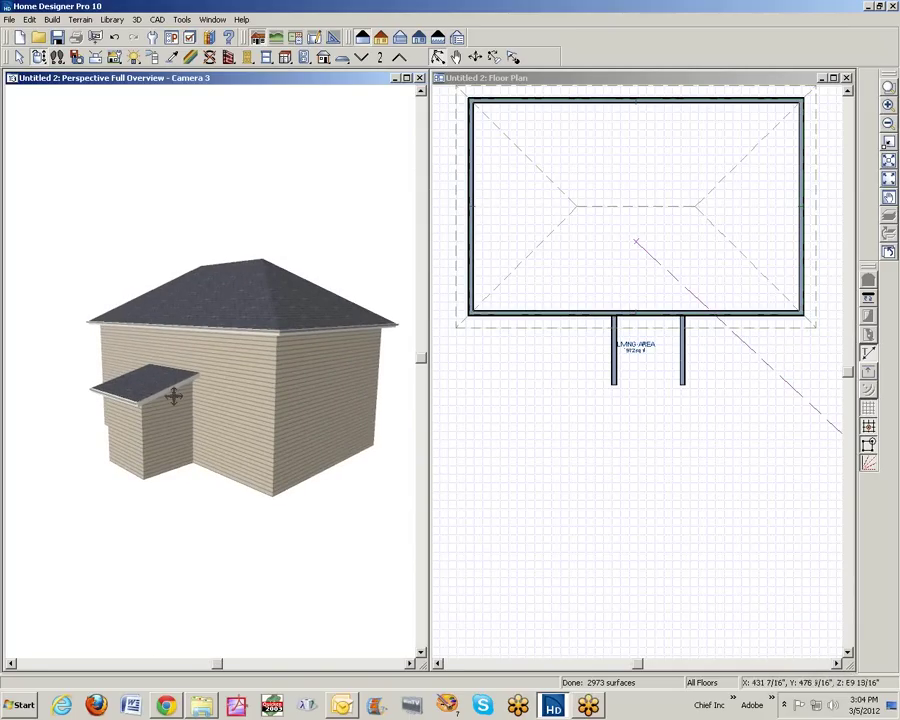
{"action": "key", "text": "space"}
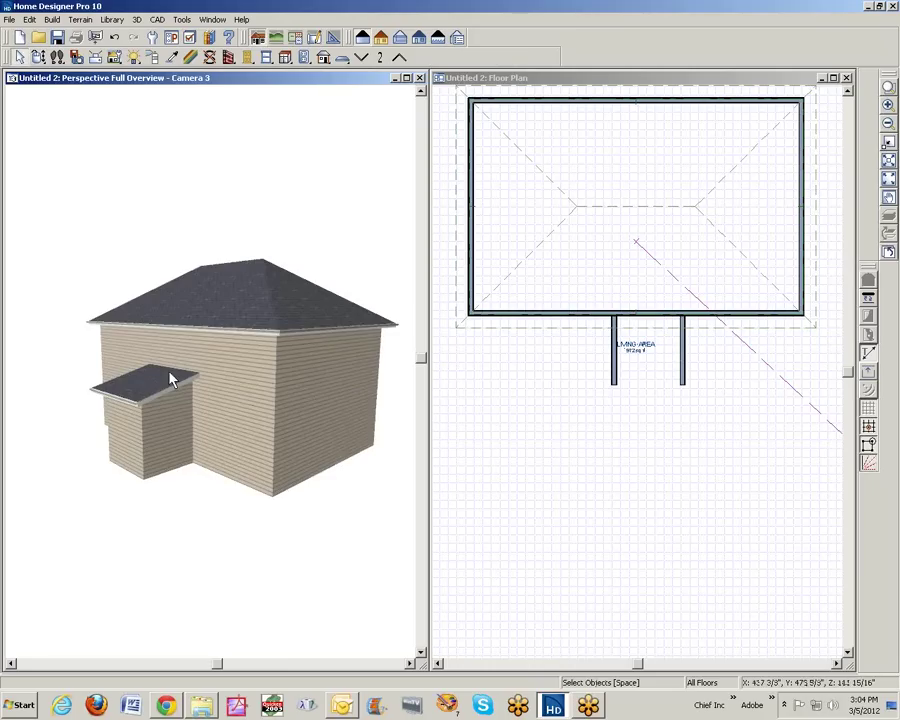
{"action": "left_click", "coordinate": [183, 395]}
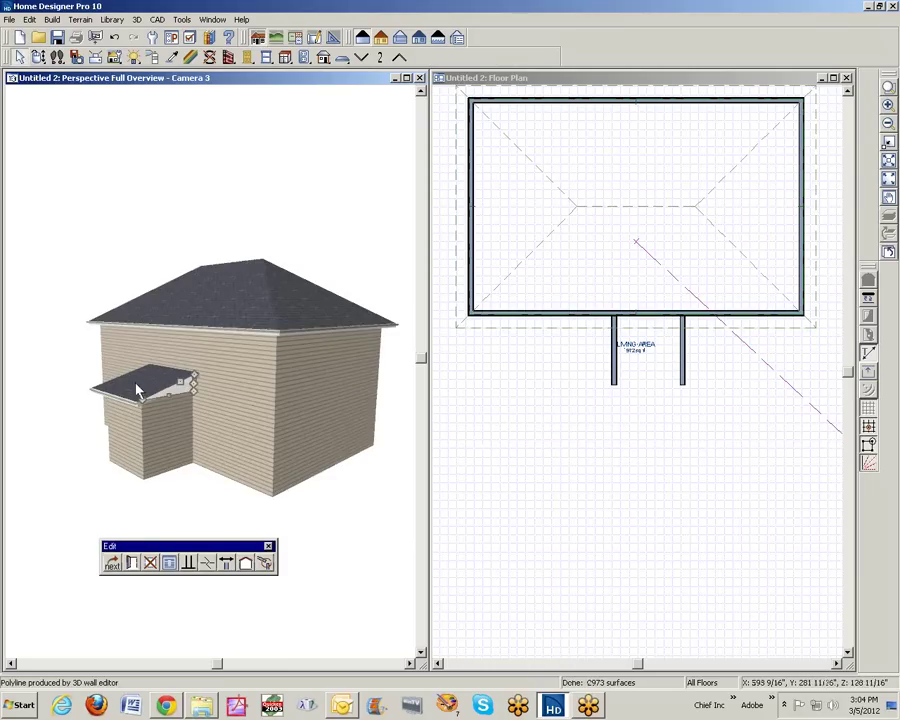
{"action": "right_click", "coordinate": [683, 366]}
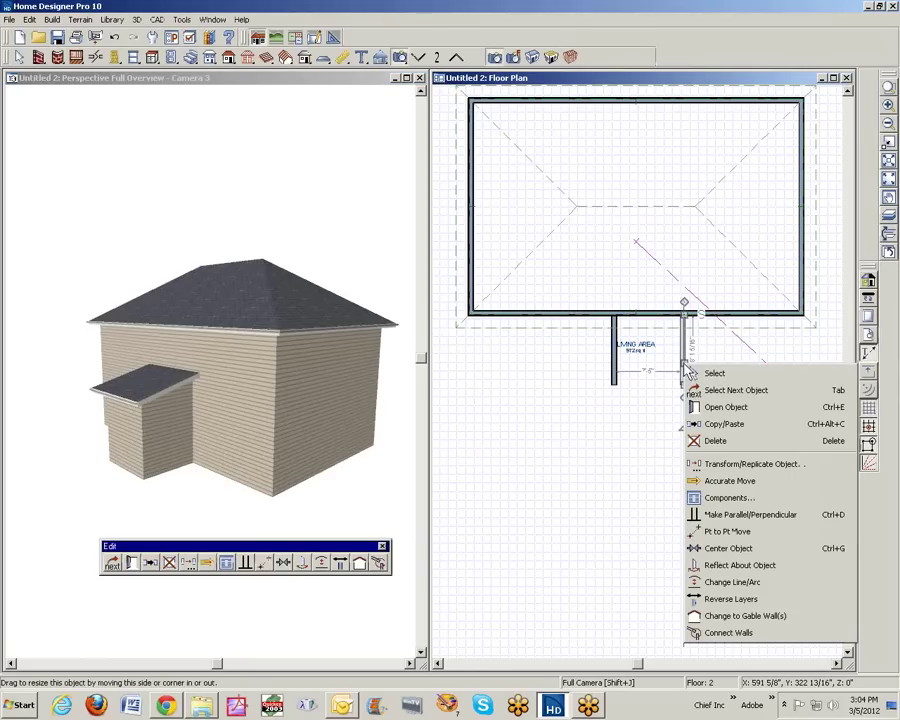
{"action": "left_click", "coordinate": [765, 410]}
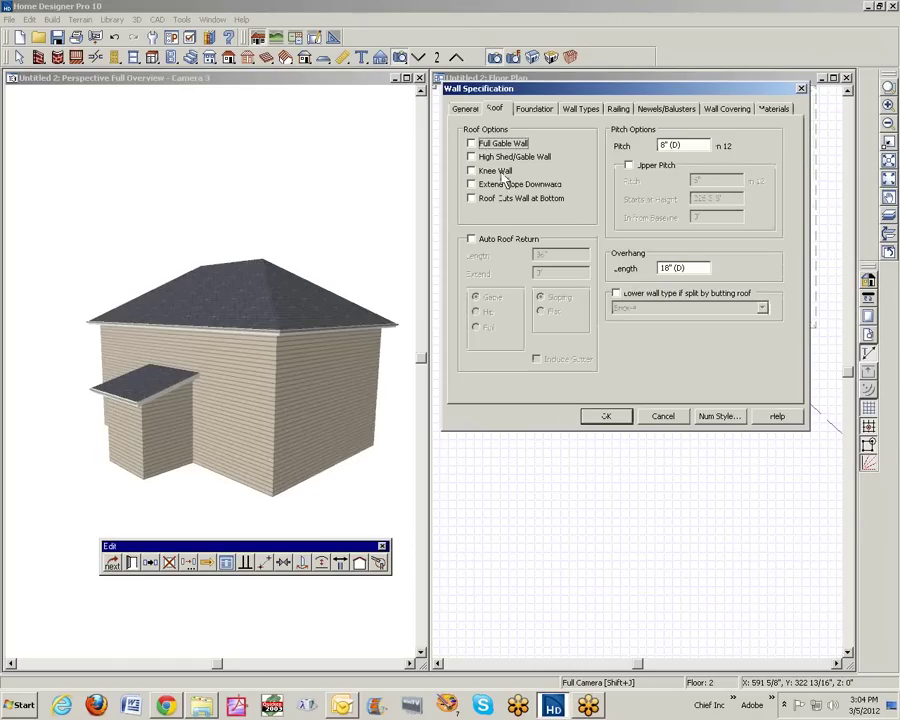
{"action": "left_click", "coordinate": [460, 110]}
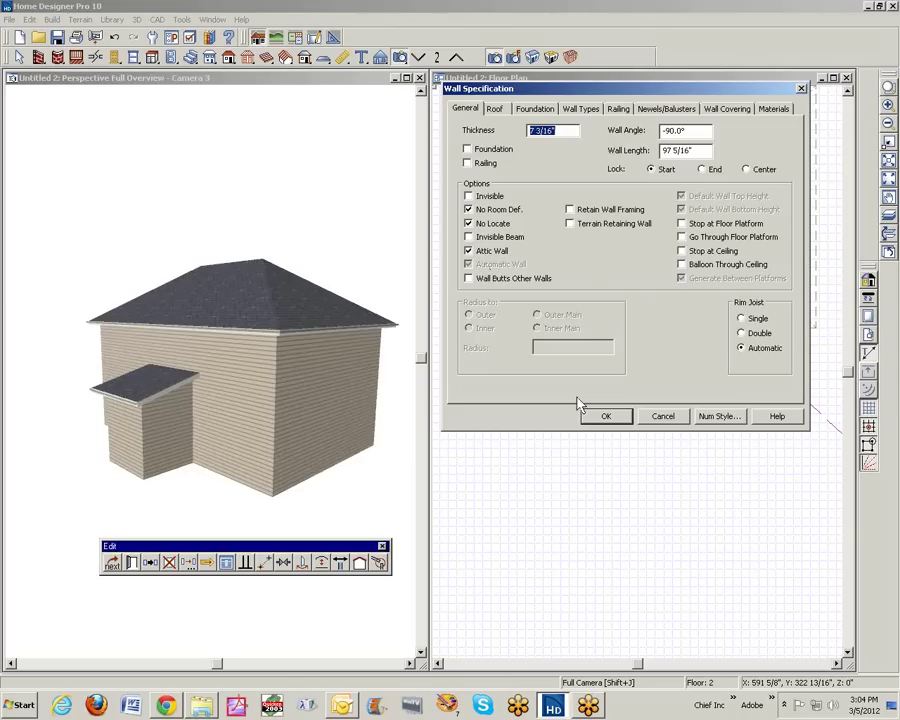
{"action": "left_click", "coordinate": [606, 417]}
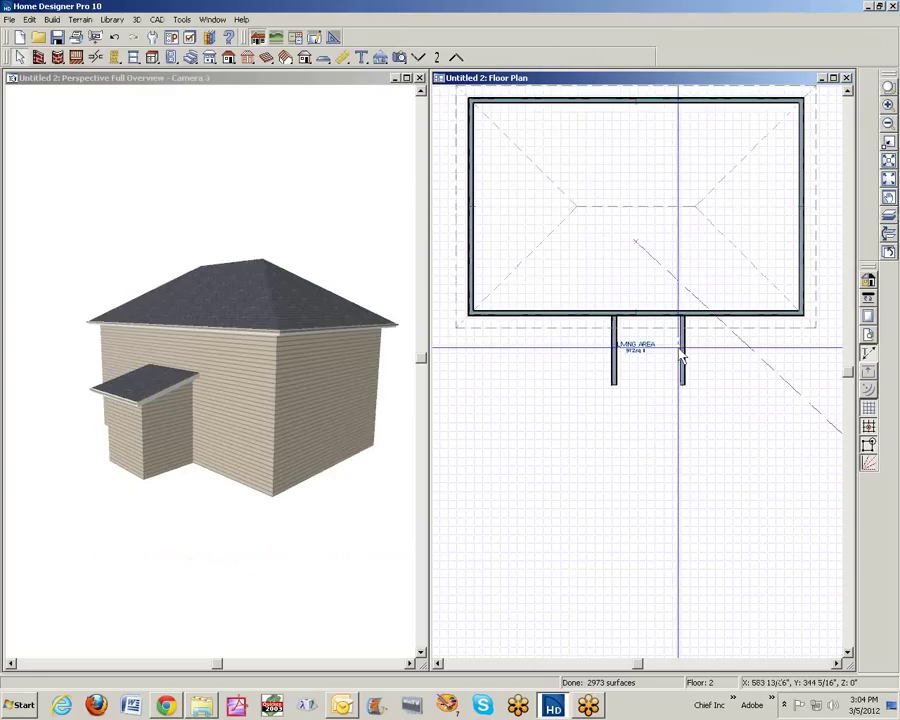
Hide the Walls, Attic layer in the floor plan.
{"action": "left_click", "coordinate": [189, 38]}
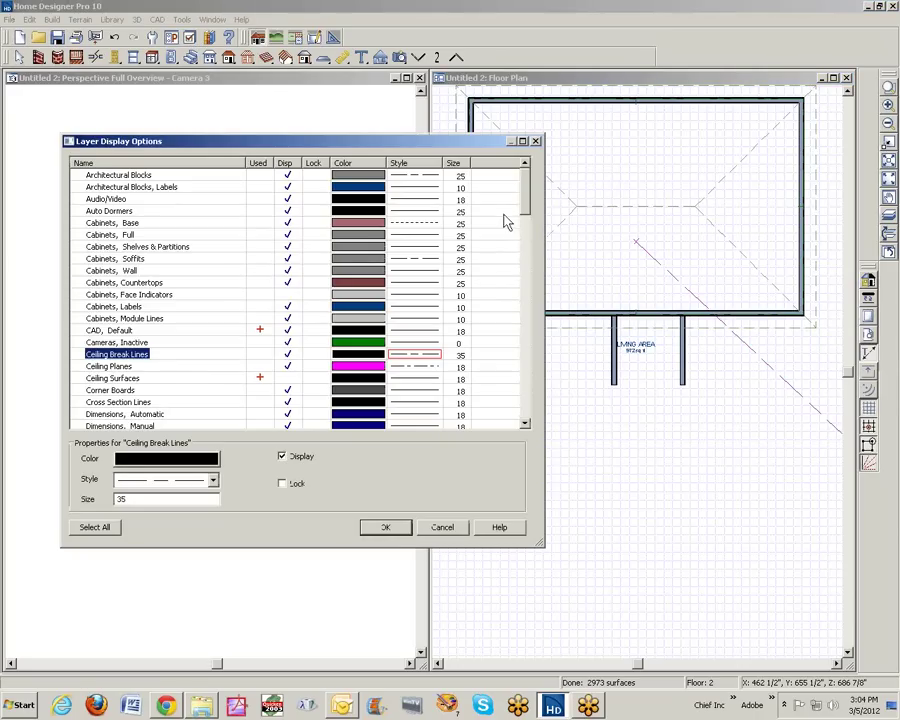
{"action": "key", "text": "w"}
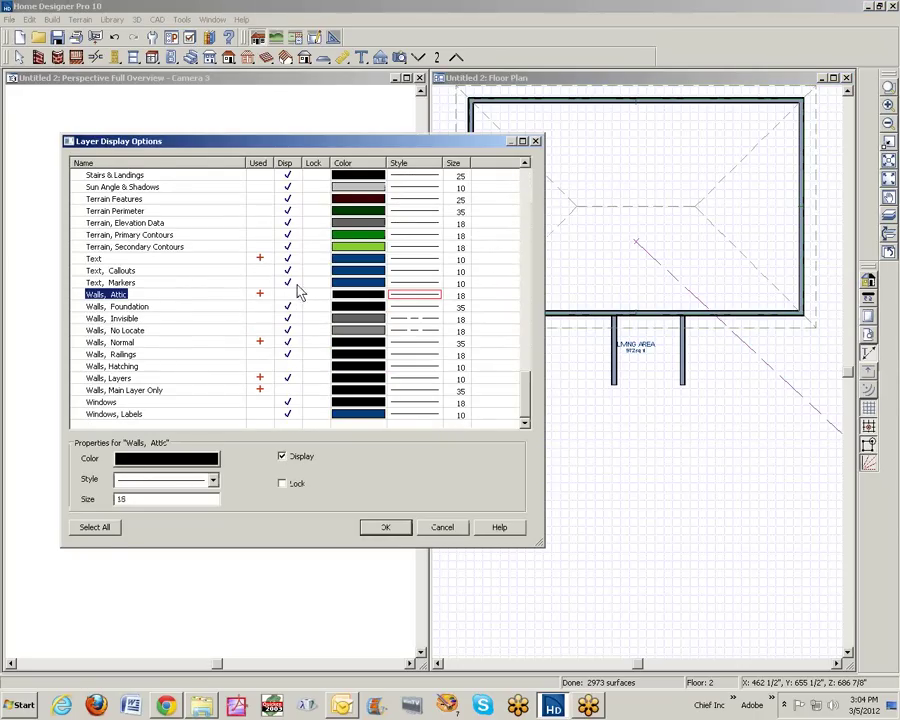
{"action": "left_click", "coordinate": [384, 528]}
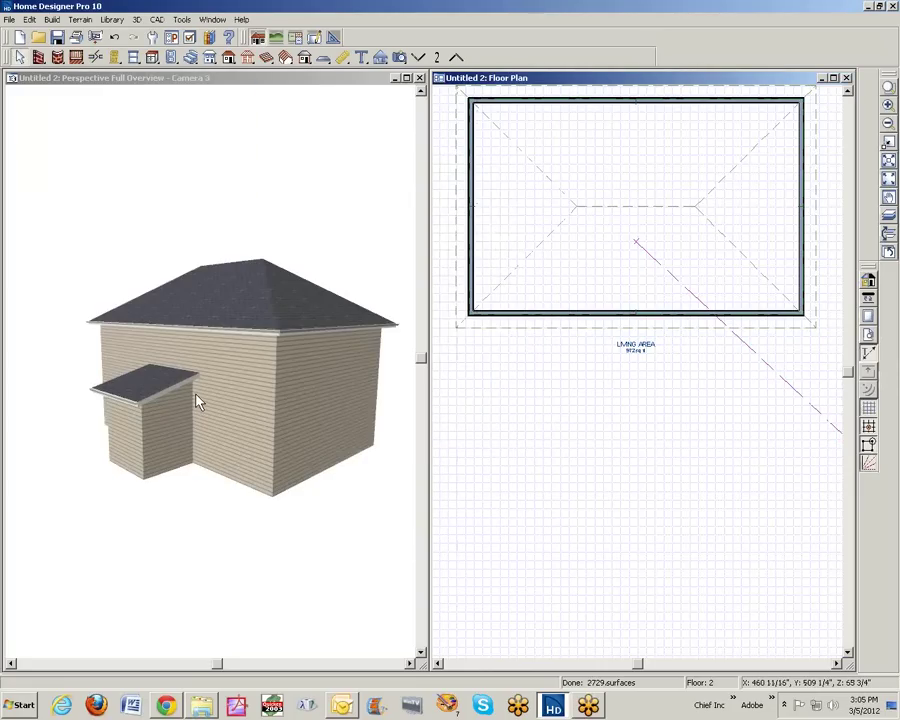
Review the 3D view's layer settings, then open the Wall Specification for the main house's end walls.
{"action": "left_click", "coordinate": [185, 213]}
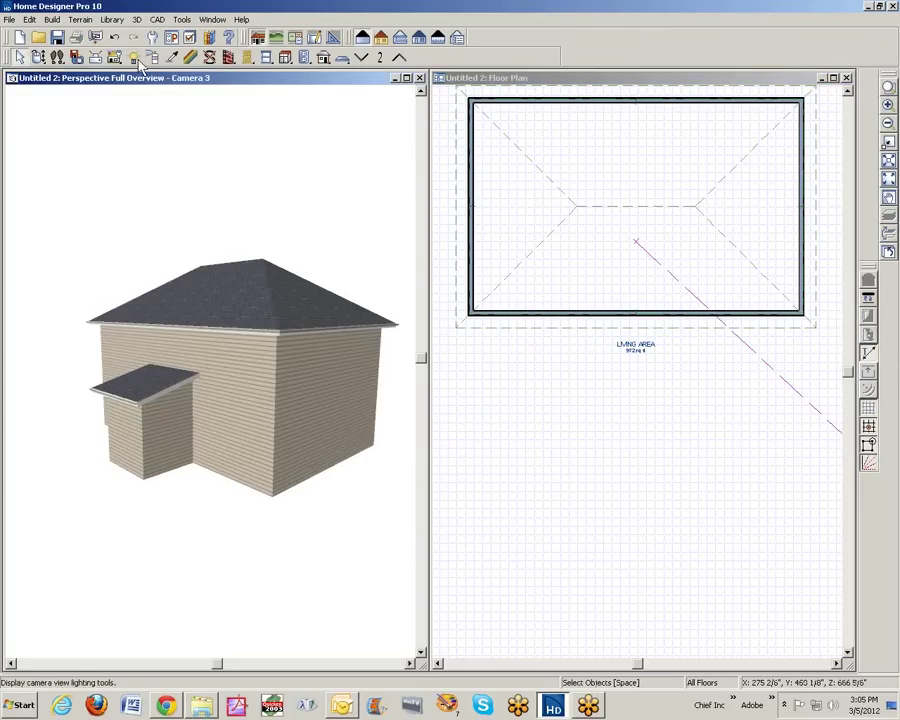
{"action": "left_click", "coordinate": [190, 40]}
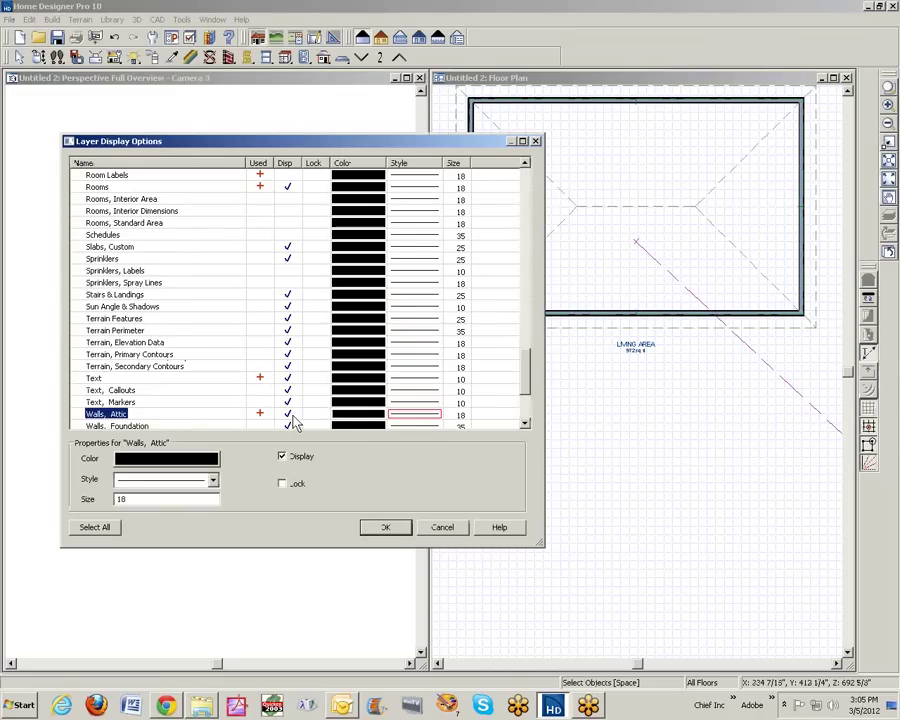
{"action": "left_click", "coordinate": [443, 528]}
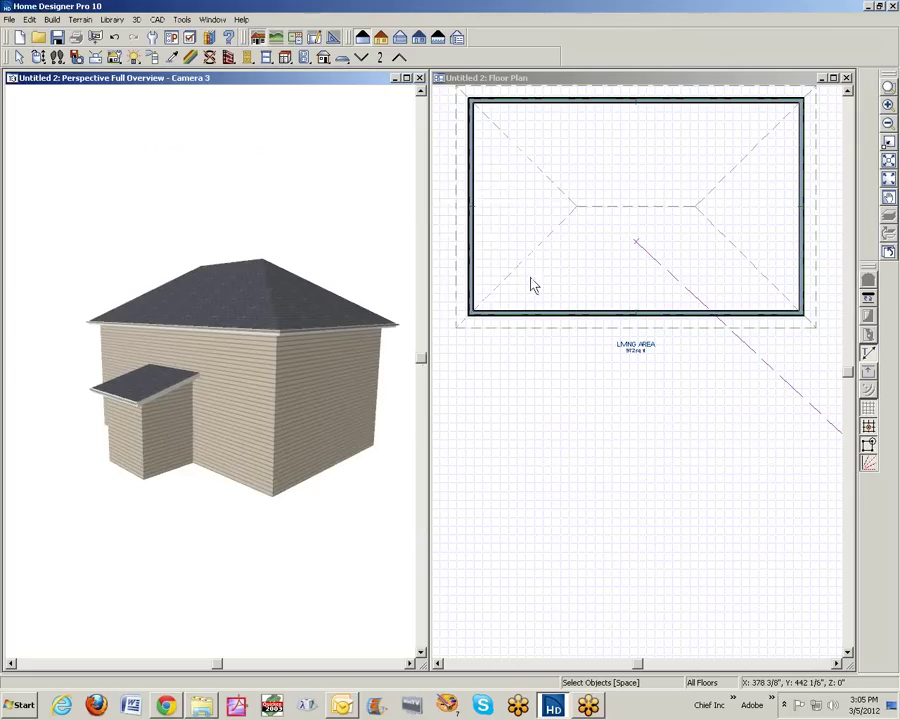
{"action": "left_click", "coordinate": [476, 211]}
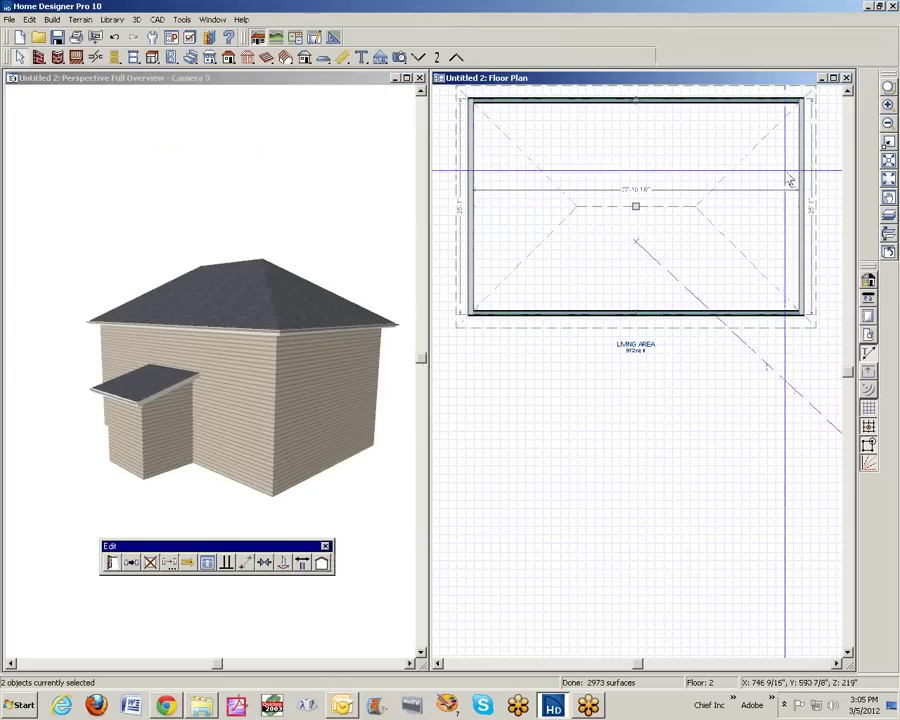
{"action": "left_click", "coordinate": [113, 564]}
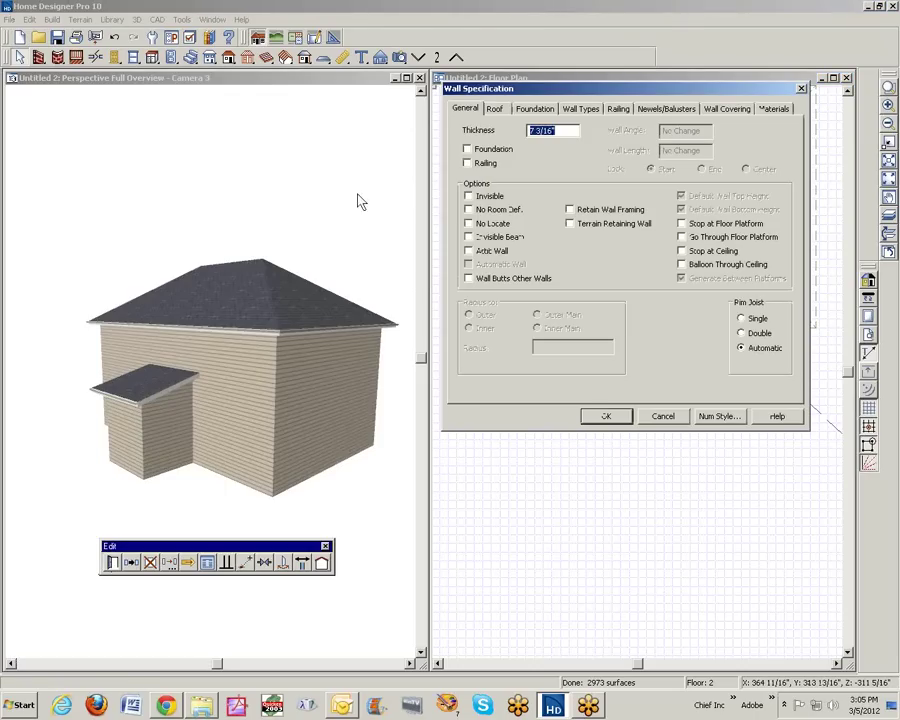
Make the main house's end walls Full Gable Walls.
{"action": "left_click", "coordinate": [494, 108]}
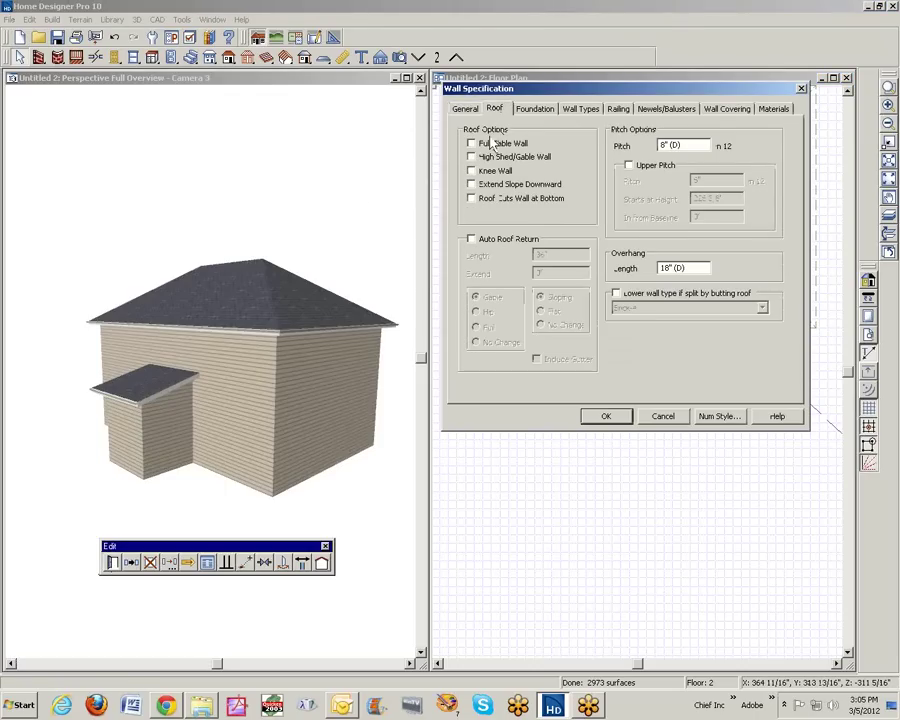
{"action": "left_click", "coordinate": [485, 146]}
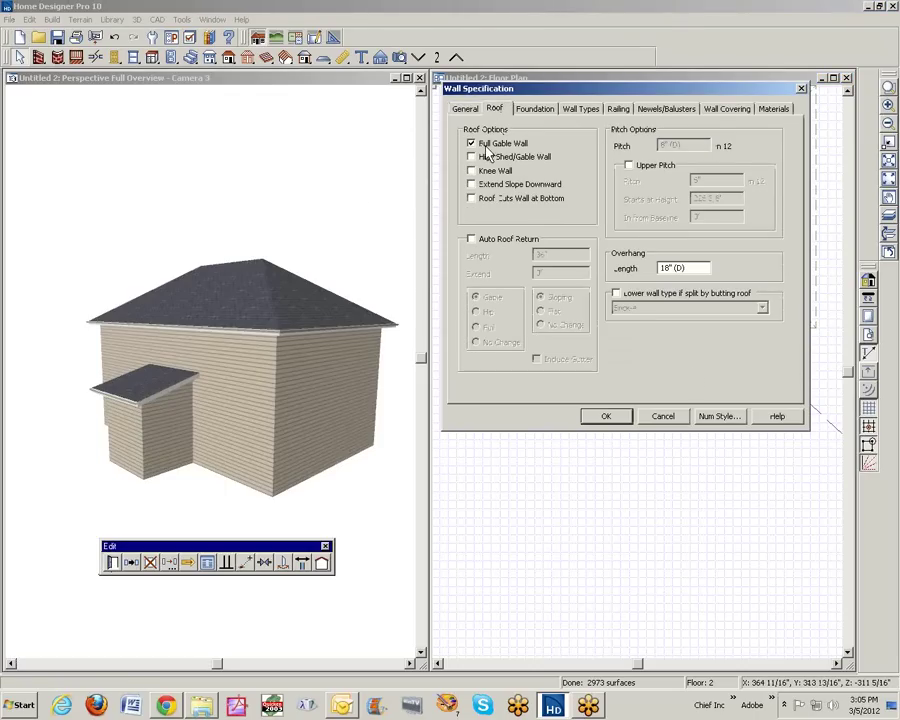
{"action": "left_click", "coordinate": [606, 417]}
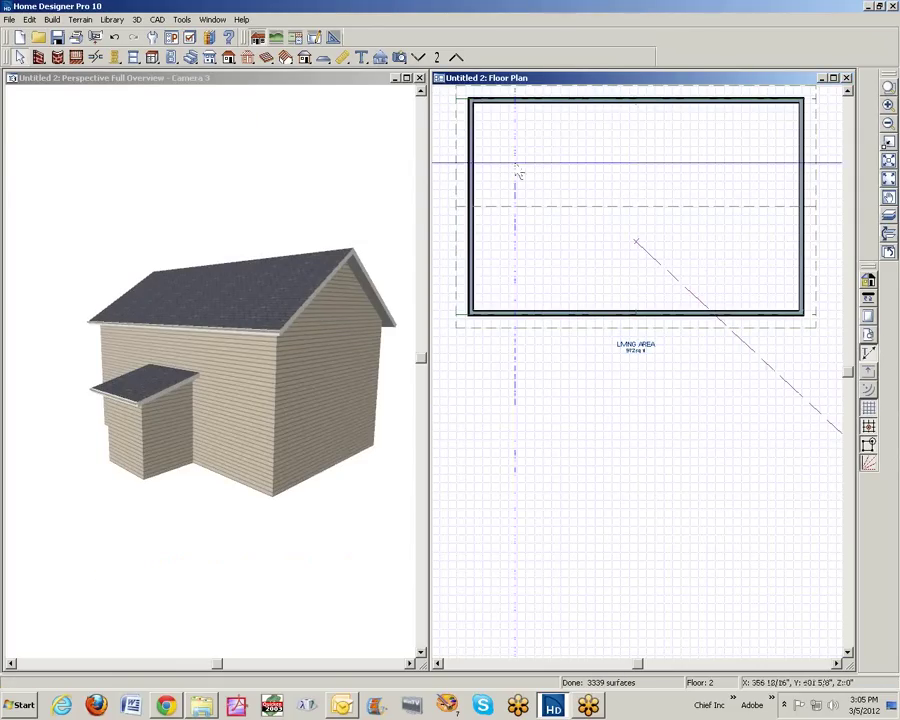
Inspect a cross section cut through the middle of the house, then close it.
{"action": "left_click", "coordinate": [383, 66]}
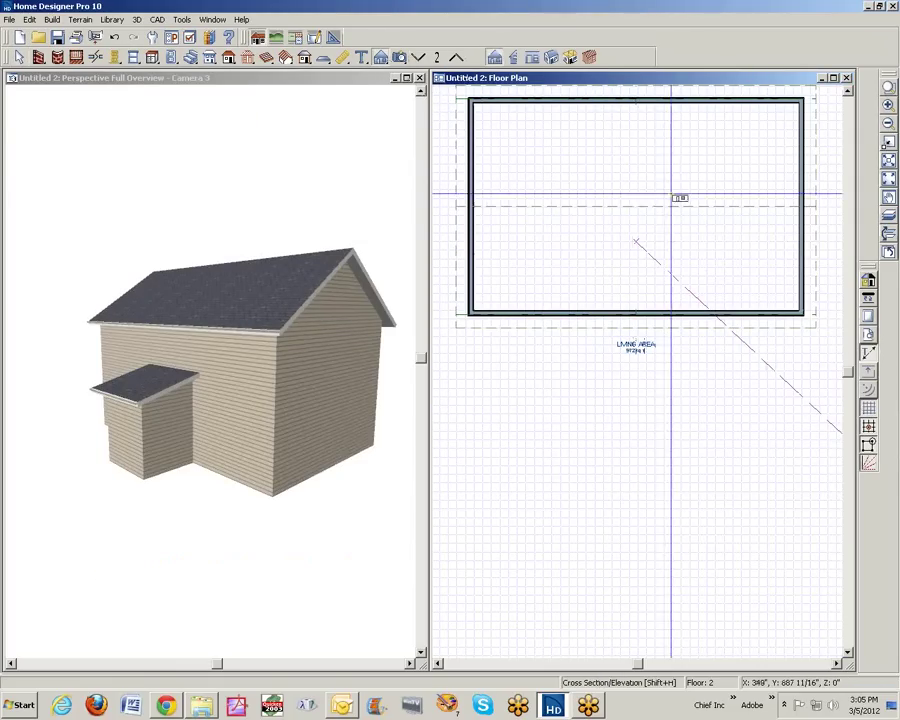
{"action": "mouse_move", "coordinate": [668, 197]}
{"action": "left_mouse_down"}
{"action": "mouse_move", "coordinate": [662, 300]}
{"action": "mouse_move", "coordinate": [673, 410]}
{"action": "left_mouse_up"}
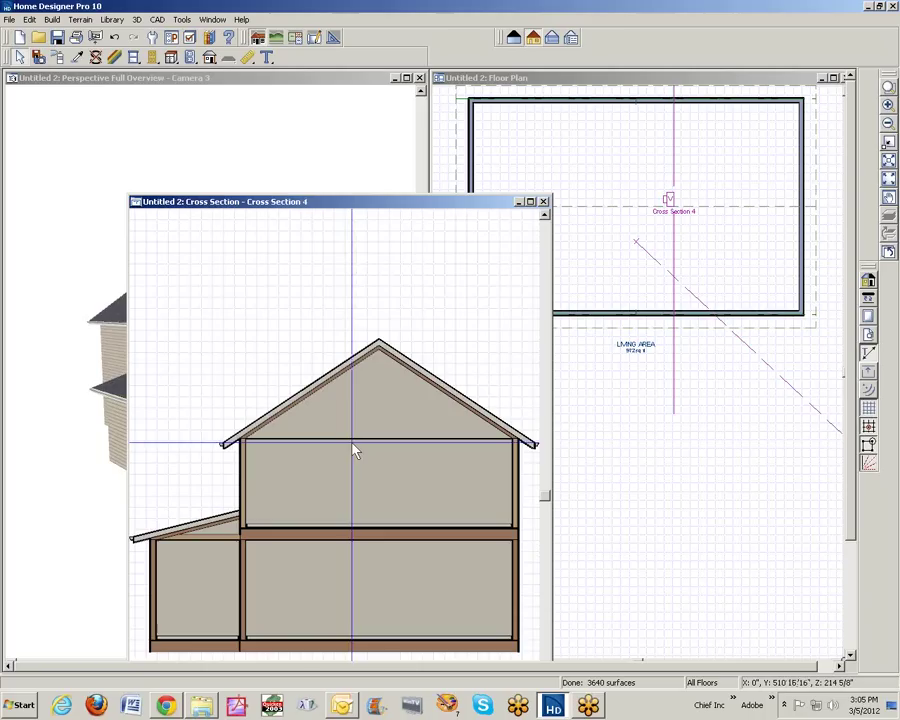
{"action": "left_click", "coordinate": [543, 202]}
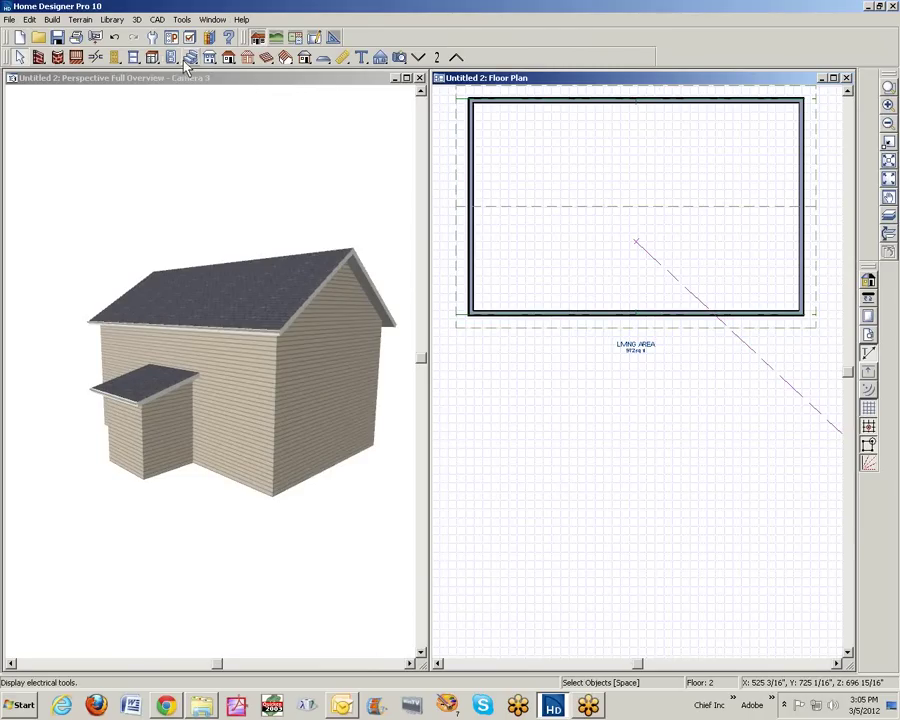
Rebuild the roof from the automatic roof settings and delete the front roof plane.
{"action": "double_click", "coordinate": [228, 57]}
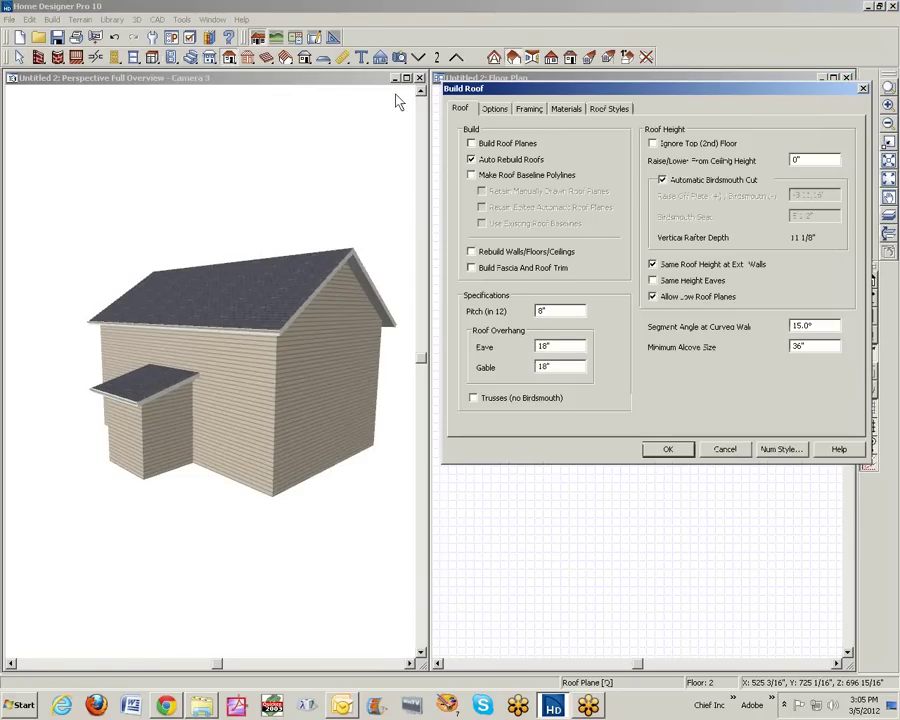
{"action": "left_click", "coordinate": [673, 451]}
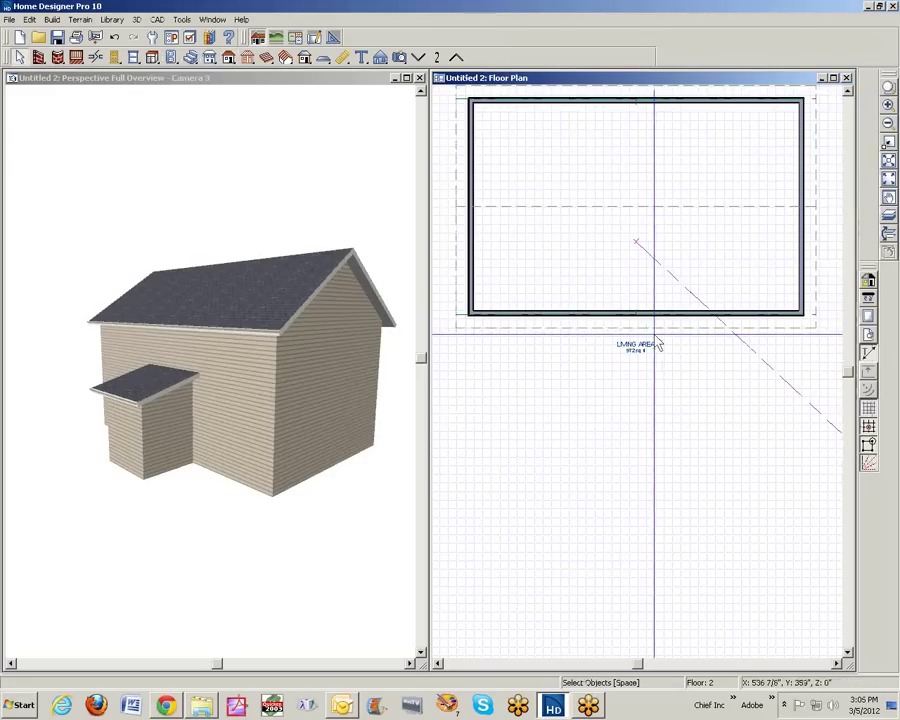
{"action": "left_click", "coordinate": [659, 343]}
{"action": "left_click", "coordinate": [674, 201]}
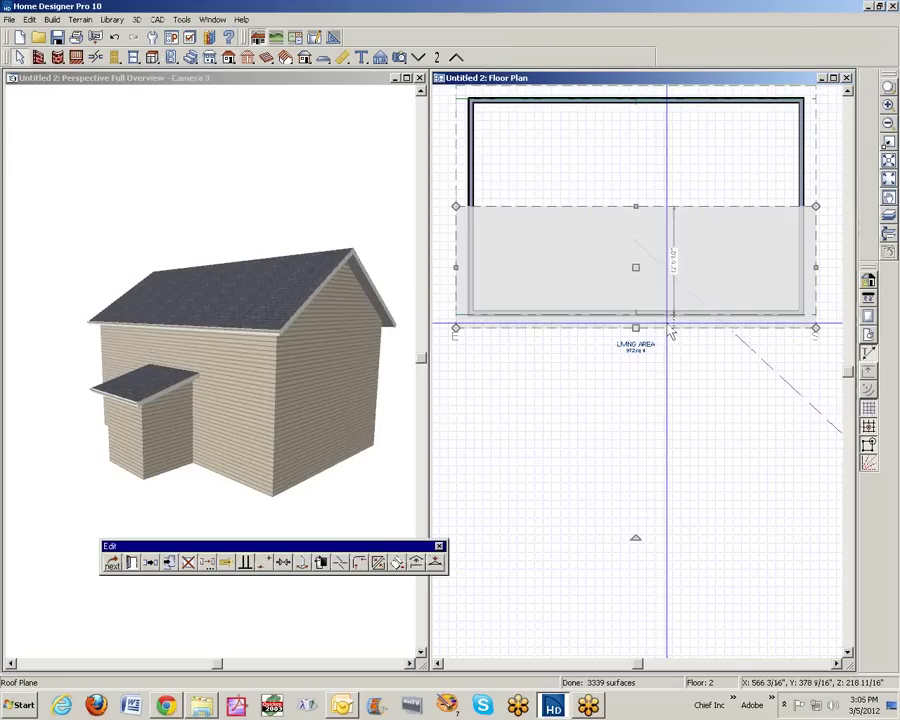
{"action": "key", "text": "Delete"}
Set the main roof plane's pitch to 12 in 12, then dock and undock the Edit toolbar.
{"action": "left_click", "coordinate": [716, 213]}
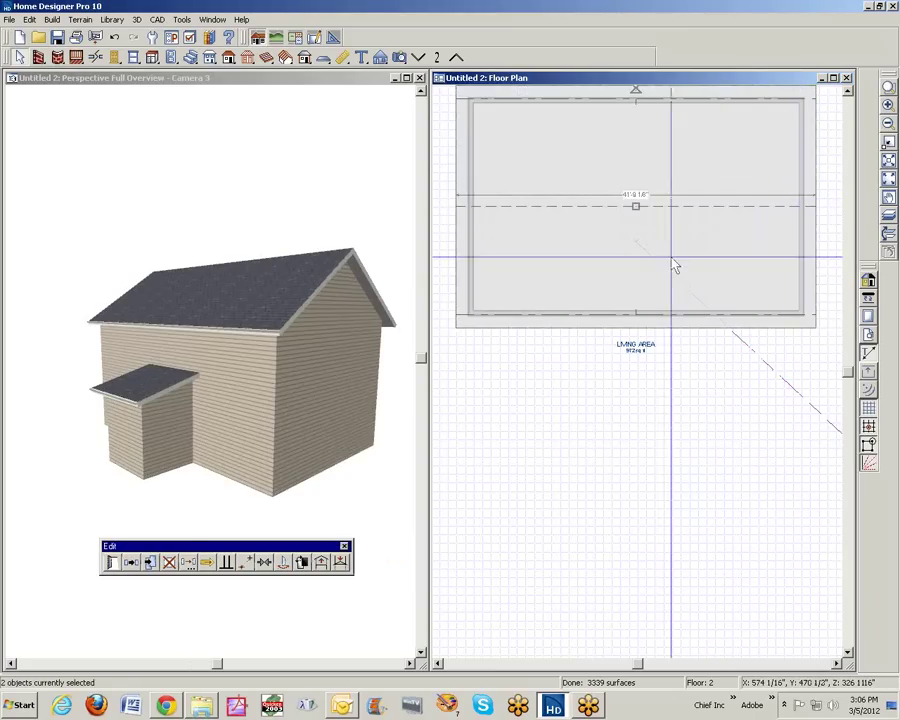
{"action": "left_click", "coordinate": [113, 562]}
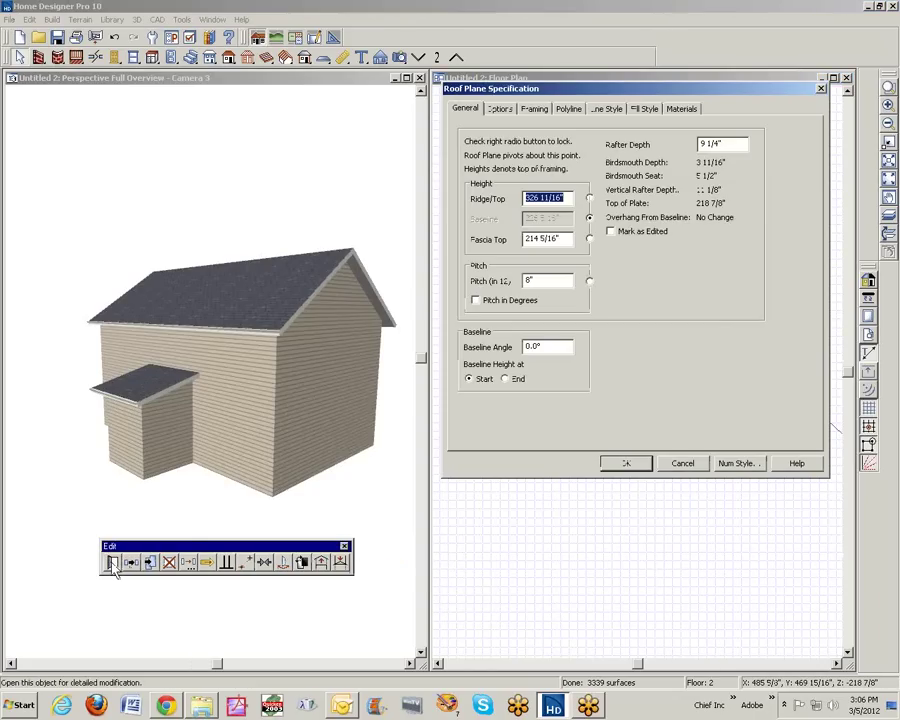
{"action": "double_click", "coordinate": [550, 281]}
{"action": "type", "text": "12"}
{"action": "key", "text": "Tab"}
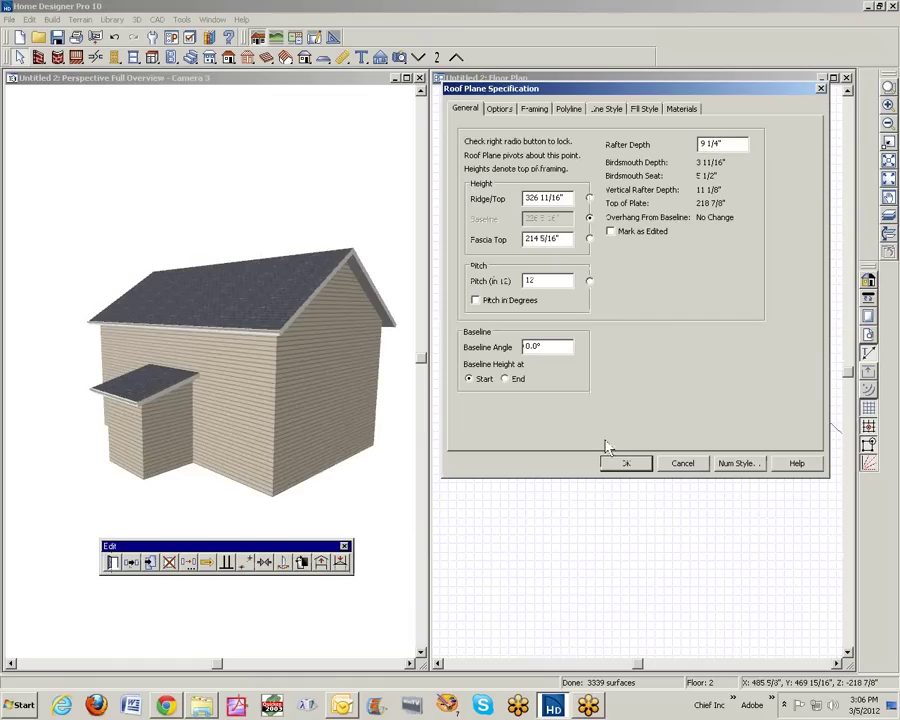
{"action": "left_click", "coordinate": [626, 464]}
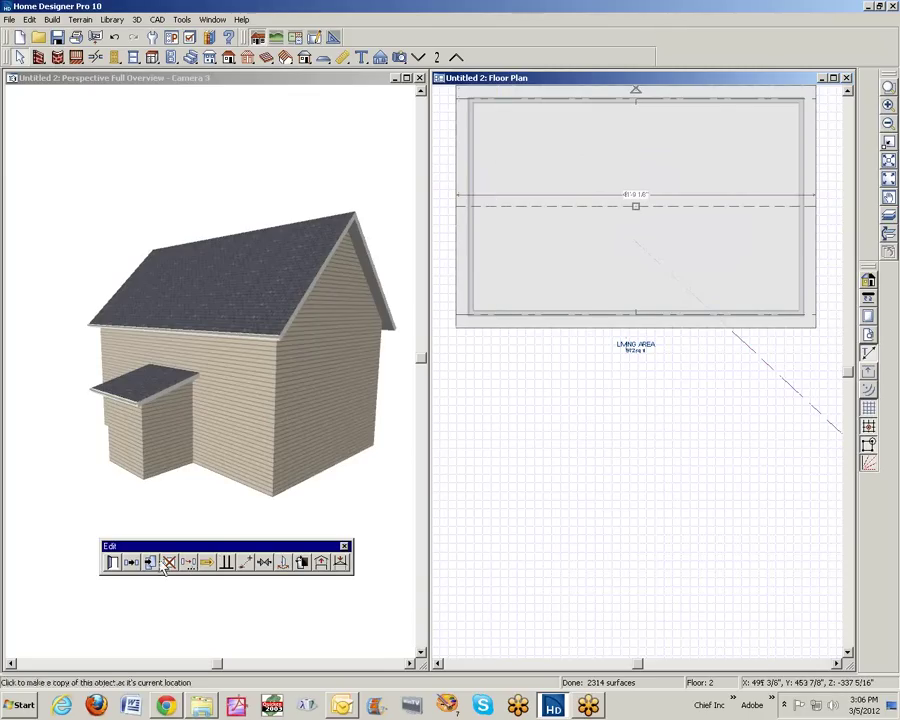
{"action": "left_click_drag", "start_coordinate": [206, 553], "coordinate": [187, 672]}
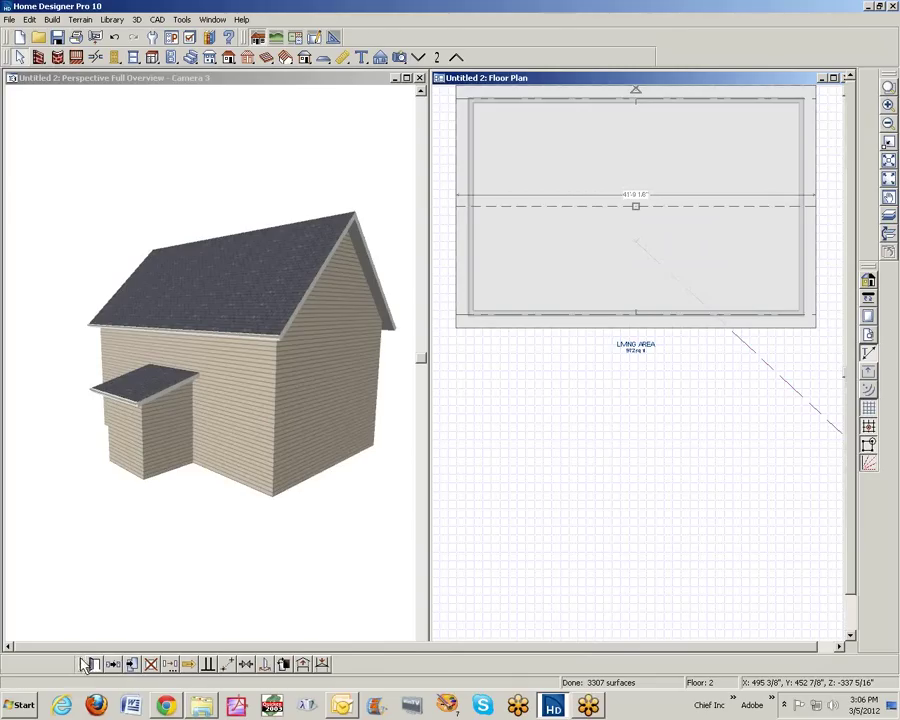
{"action": "left_click_drag", "start_coordinate": [85, 664], "coordinate": [106, 548]}
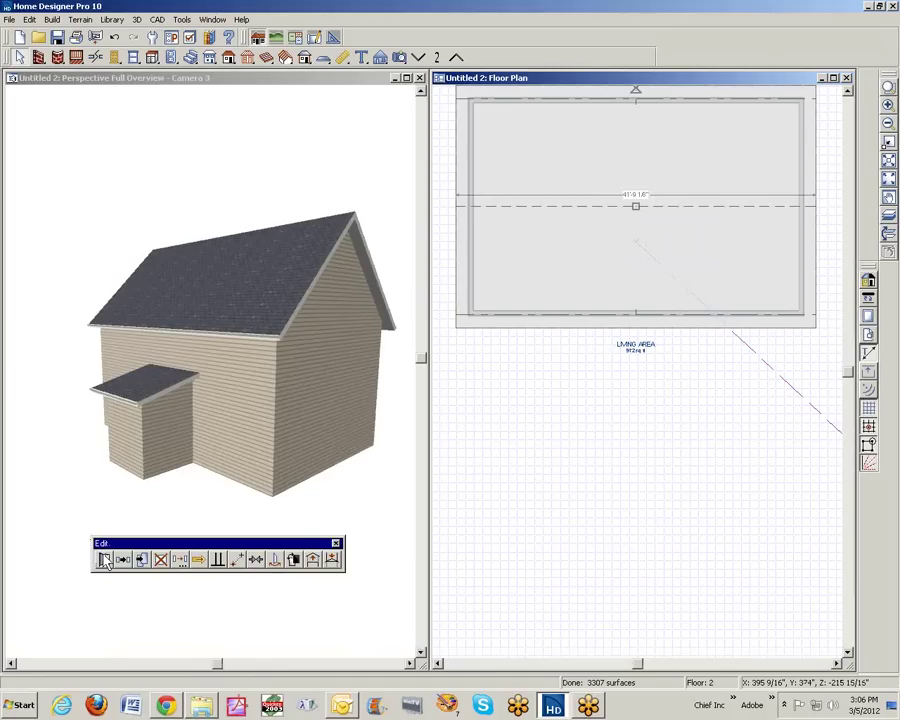
Move the selected main roof planes down by 4' with Move/Copy.
{"action": "left_click", "coordinate": [180, 559]}
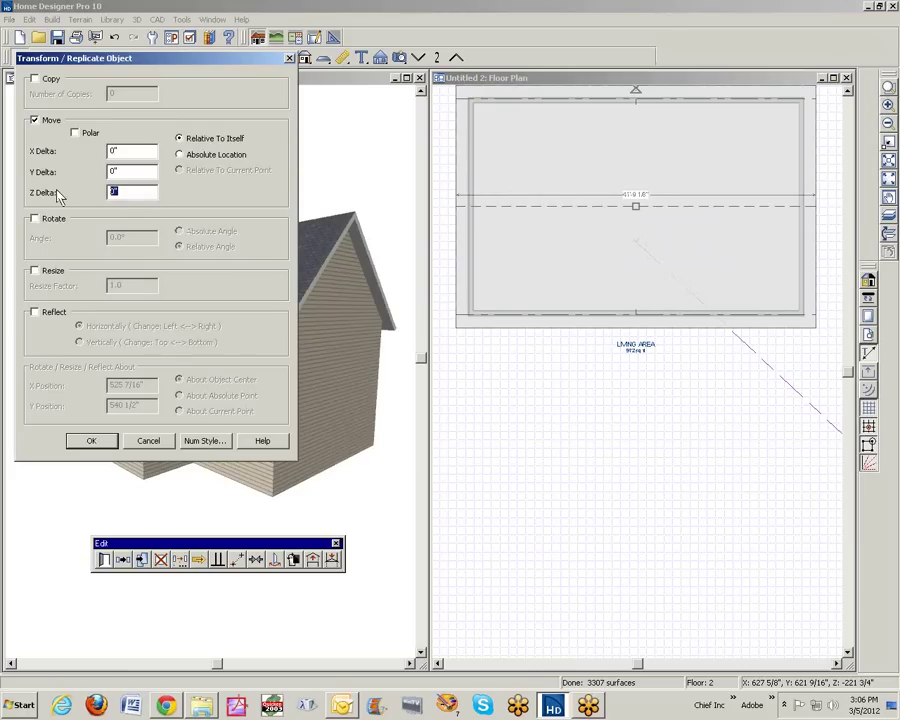
{"action": "type", "text": "4'"}
{"action": "left_click", "coordinate": [103, 441]}
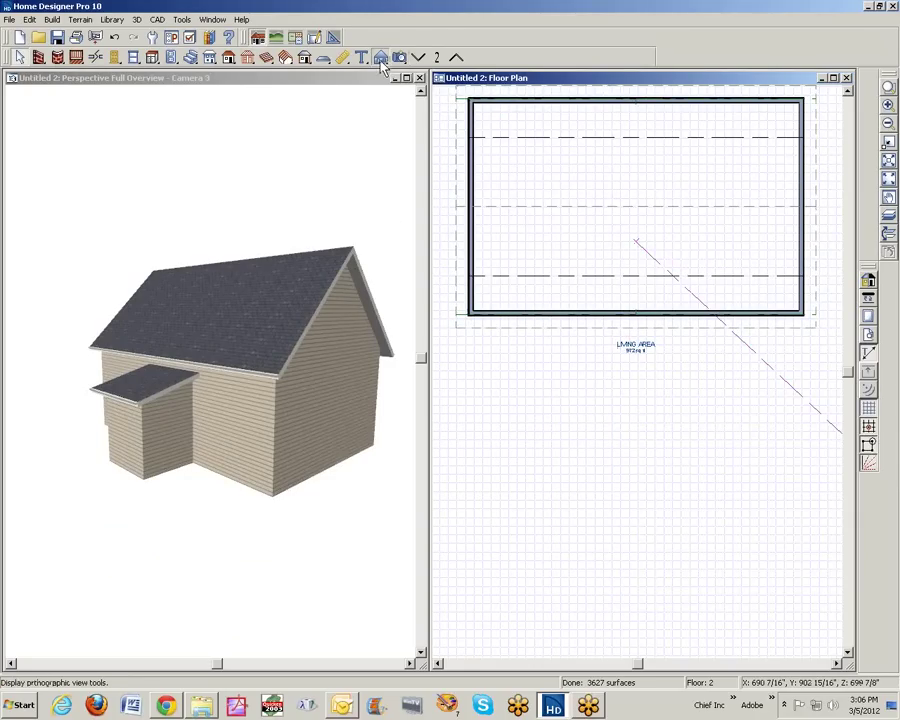
{"action": "left_click", "coordinate": [381, 58]}
{"action": "left_click_drag", "start_coordinate": [566, 191], "coordinate": [568, 196]}
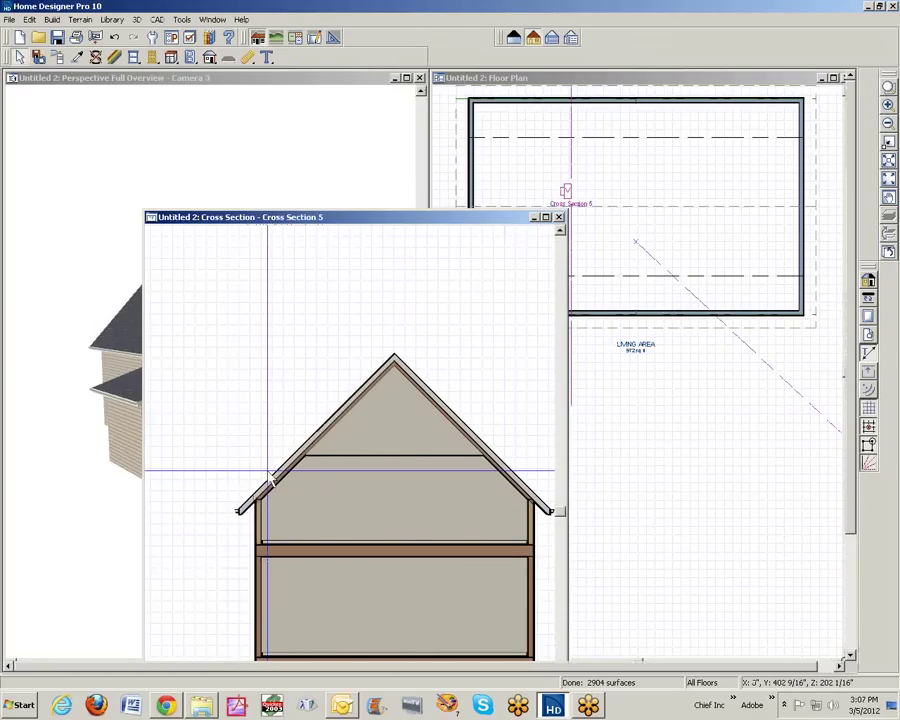
{"action": "left_click", "coordinate": [559, 217]}
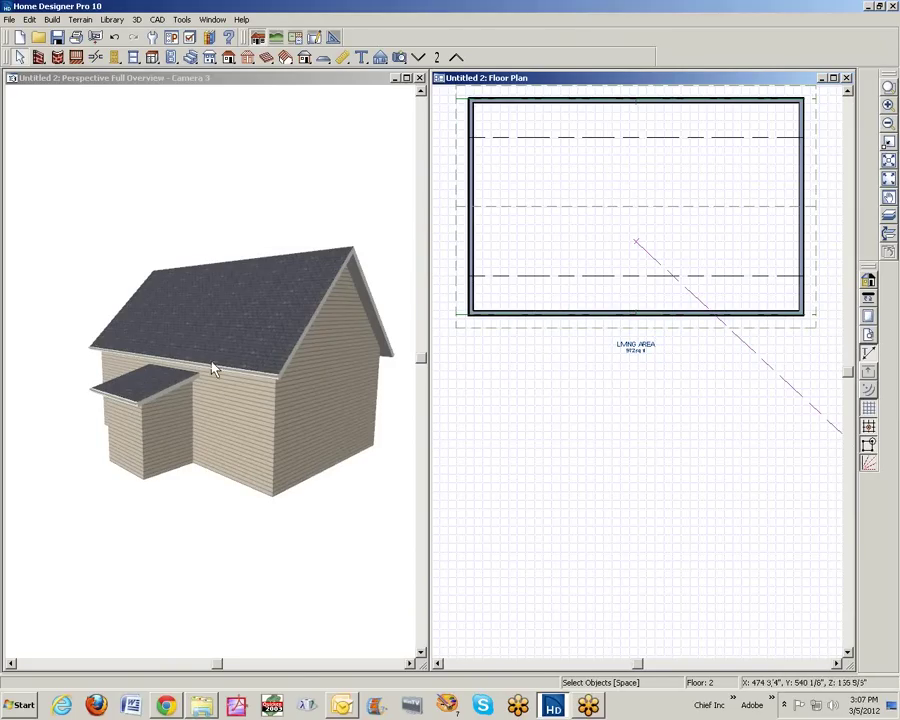
On Floor 1, copy the front shed roof plane's Ridge/Top height.
{"action": "left_click", "coordinate": [418, 57]}
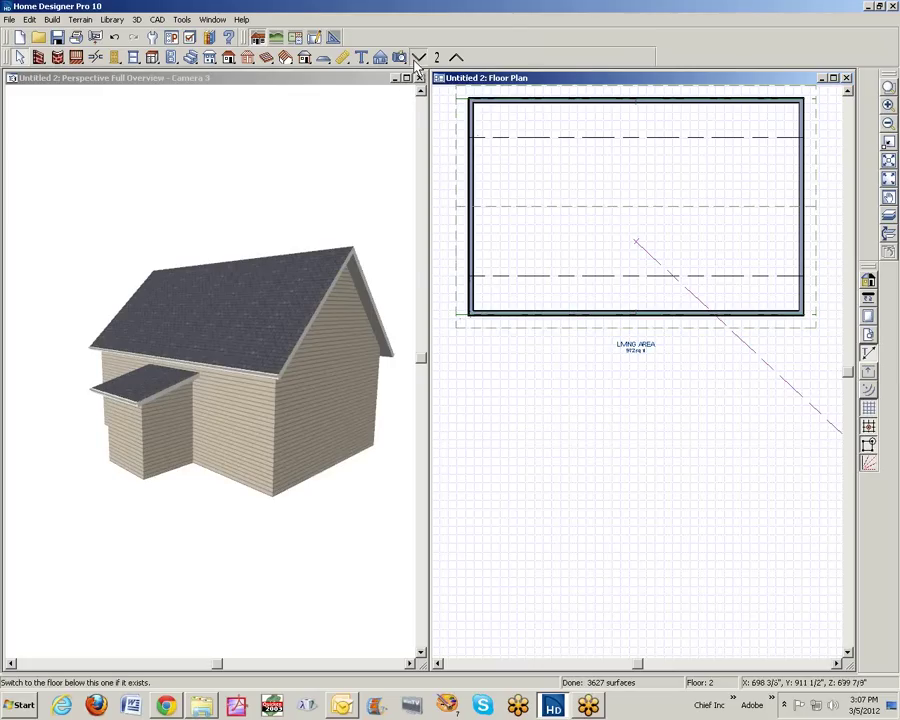
{"action": "left_click", "coordinate": [650, 414]}
{"action": "left_click", "coordinate": [123, 560]}
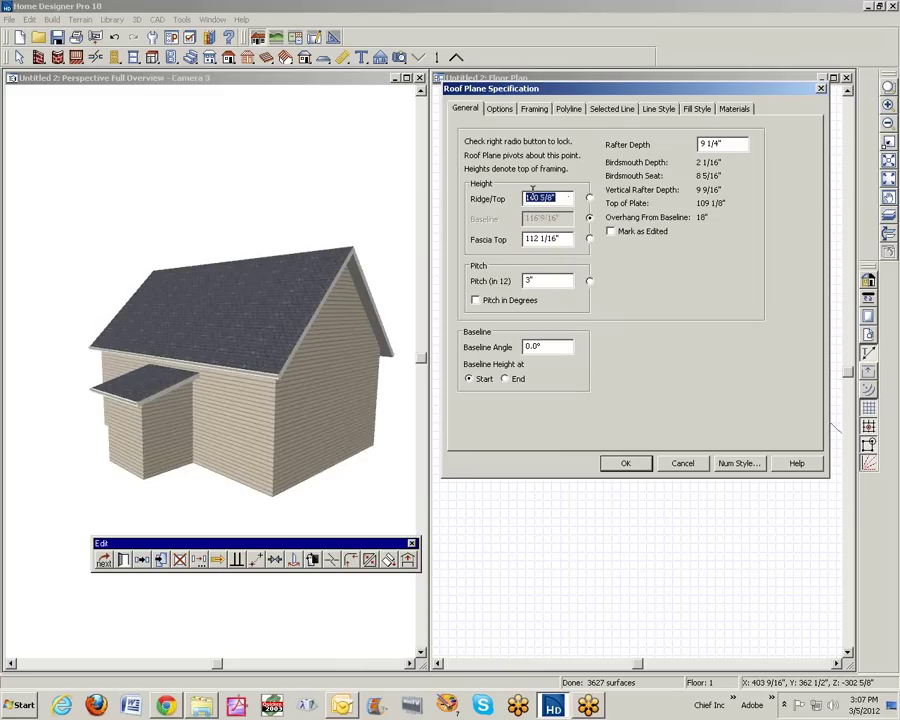
{"action": "right_click", "coordinate": [546, 200]}
{"action": "left_click", "coordinate": [600, 244]}
{"action": "left_click", "coordinate": [682, 463]}
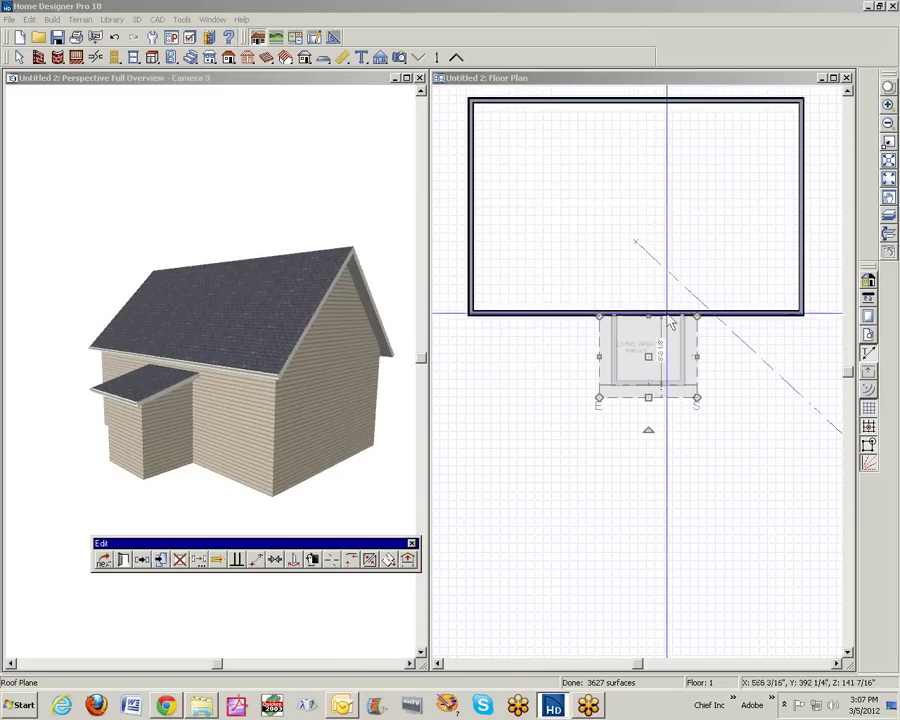
On Floor 2, lock the front main roof plane's pitch and set its Fascia Top to 140 5/8".
{"action": "left_click", "coordinate": [456, 57]}
{"action": "left_click", "coordinate": [634, 345]}
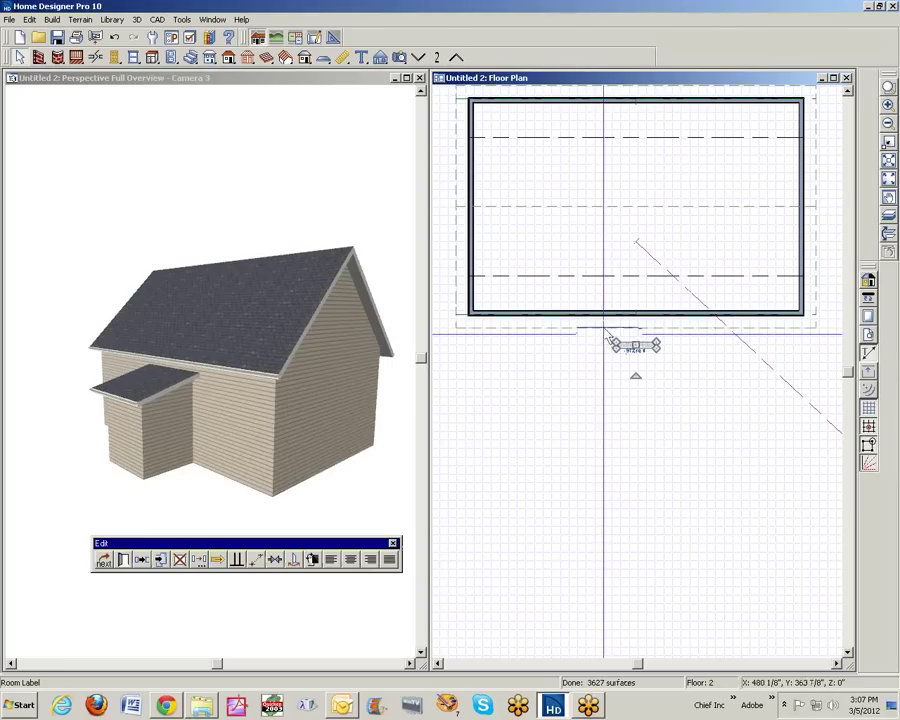
{"action": "left_click", "coordinate": [599, 328]}
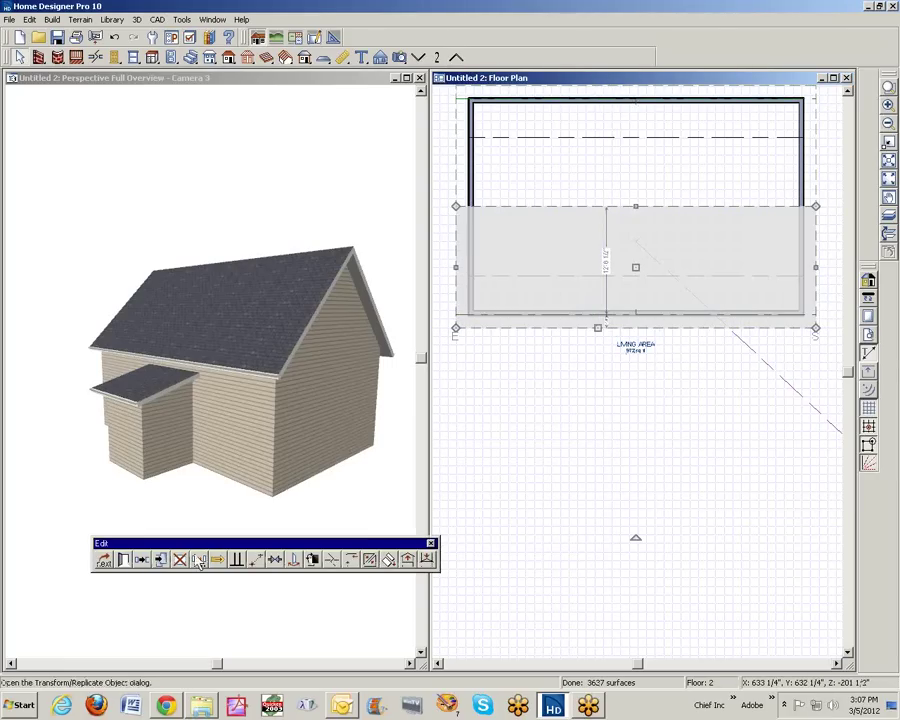
{"action": "left_click", "coordinate": [126, 561]}
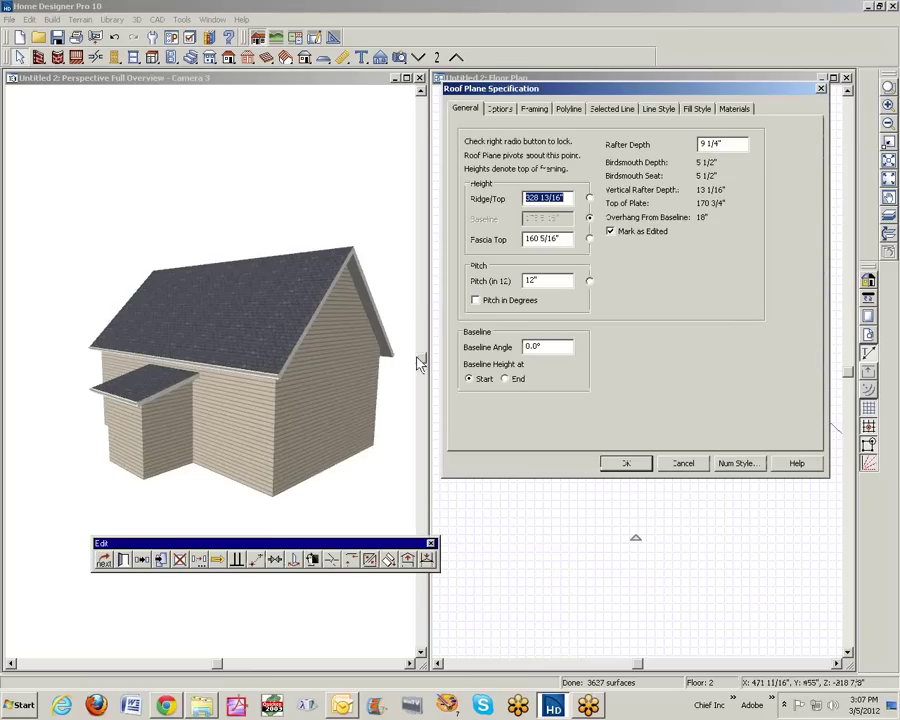
{"action": "left_click", "coordinate": [589, 281]}
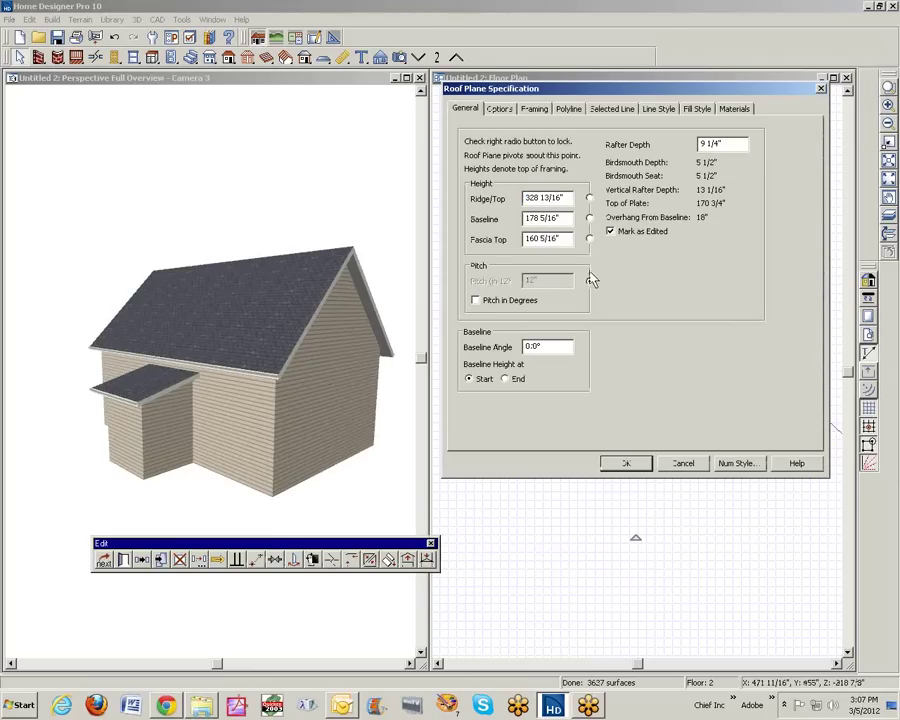
{"action": "left_click_drag", "start_coordinate": [565, 245], "coordinate": [483, 253]}
{"action": "type", "text": "140 5/3"}
{"action": "left_click", "coordinate": [624, 464]}
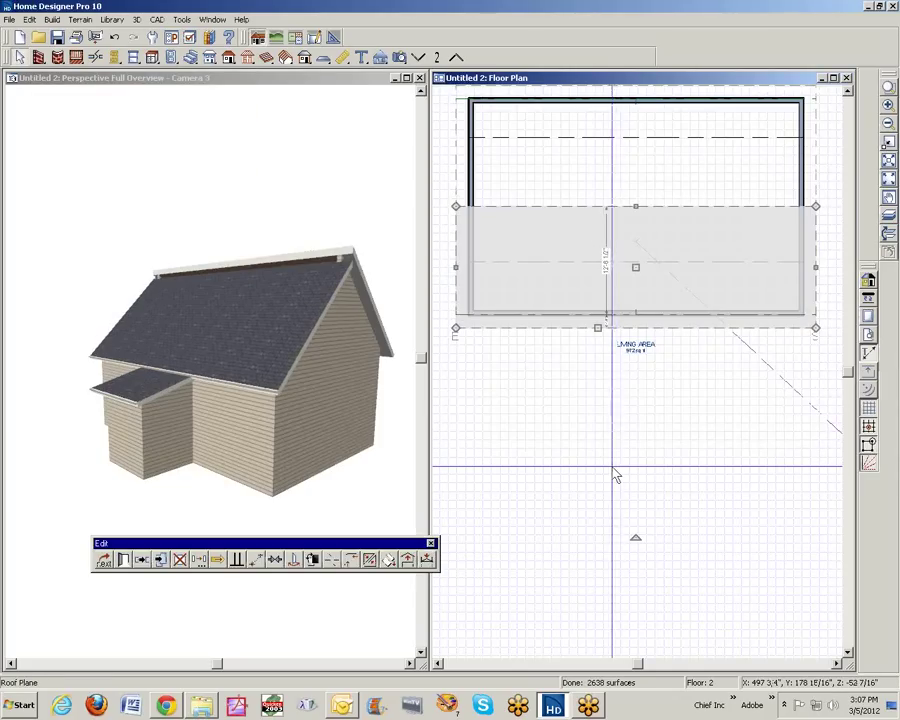
Lock the rear main roof plane's pitch and set its Fascia Top to 140 5/8".
{"action": "right_click", "coordinate": [819, 178]}
{"action": "left_click", "coordinate": [818, 210]}
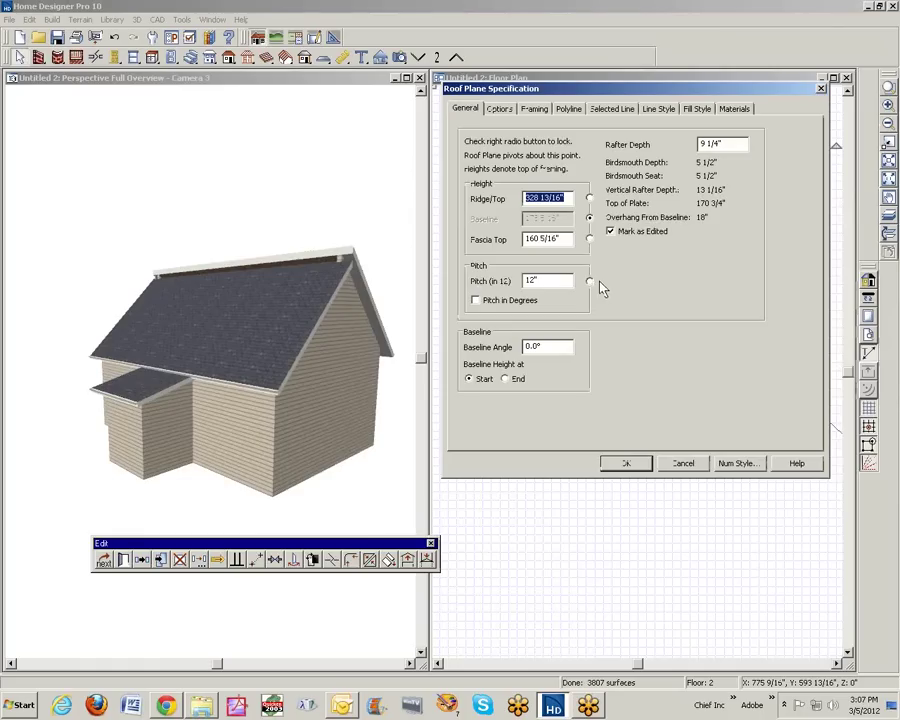
{"action": "left_click", "coordinate": [591, 282]}
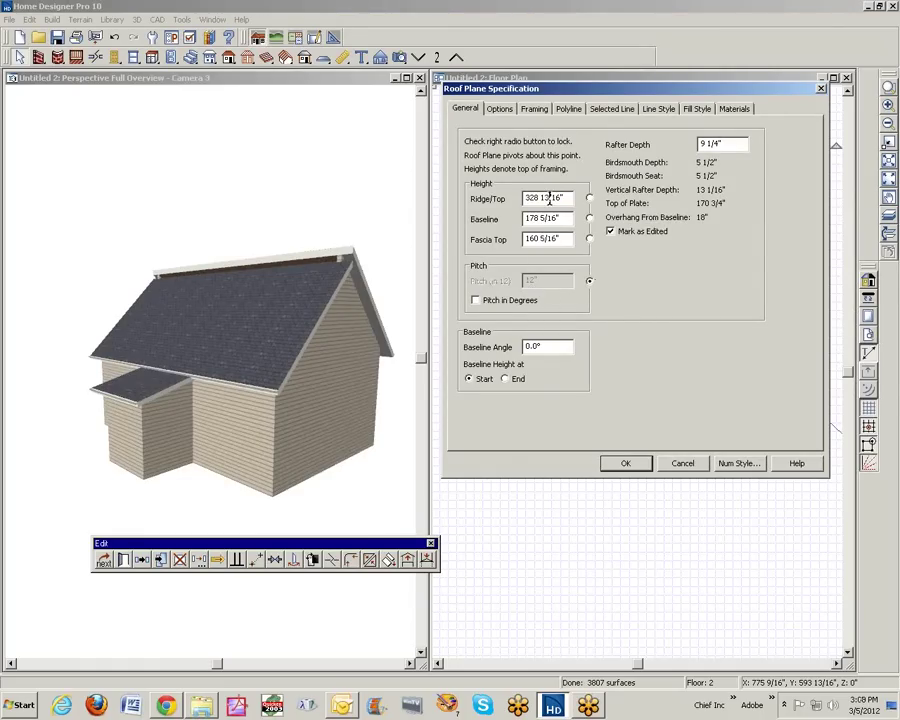
{"action": "left_click", "coordinate": [590, 198]}
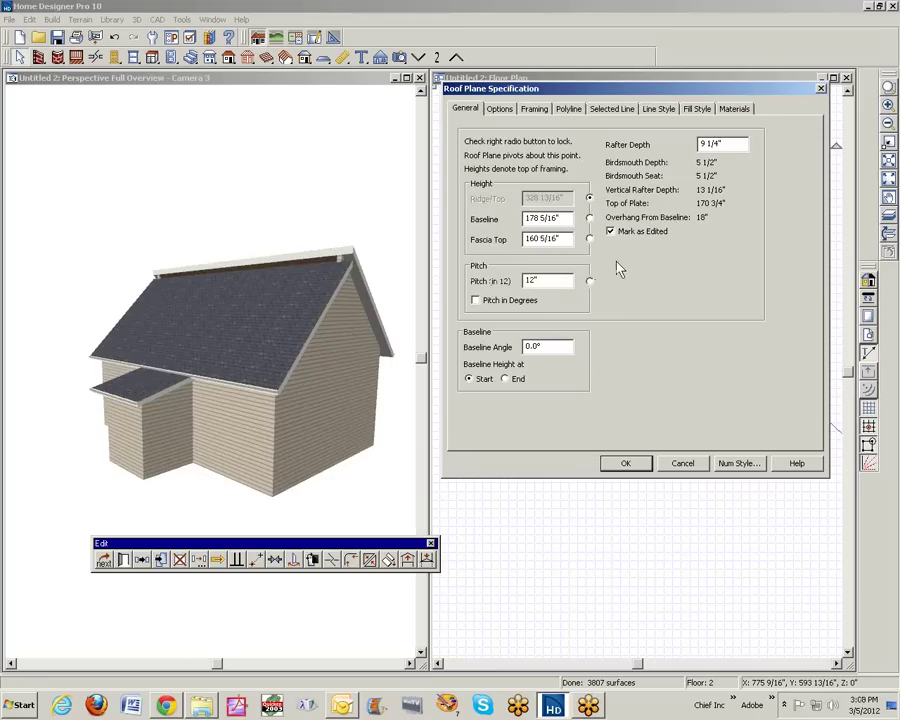
{"action": "left_click", "coordinate": [590, 282]}
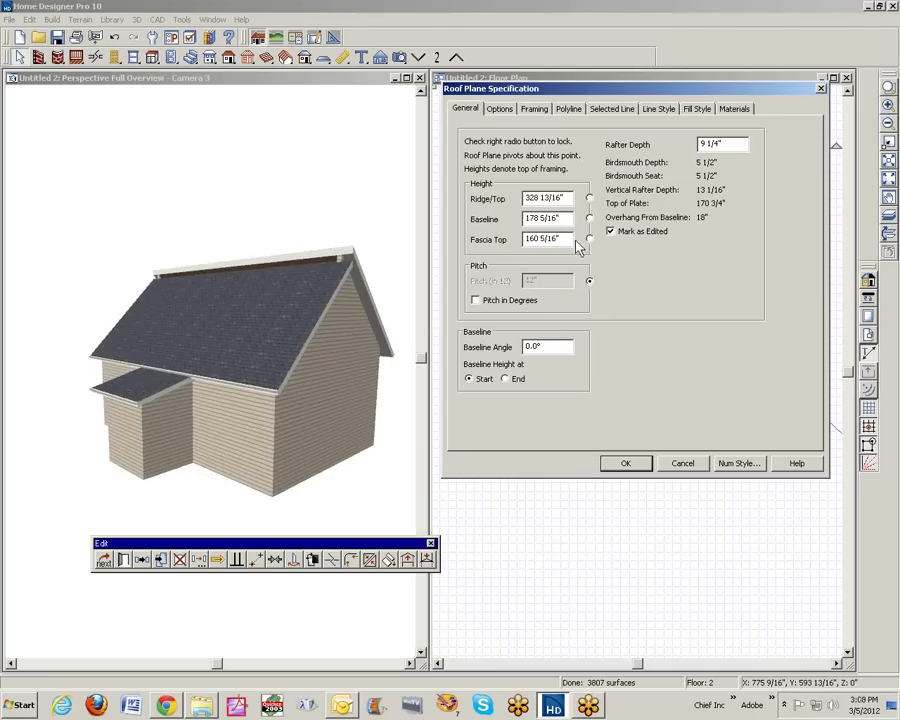
{"action": "left_click_drag", "start_coordinate": [566, 240], "coordinate": [416, 278]}
{"action": "type", "text": "140 5/8\""}
{"action": "left_click", "coordinate": [626, 463]}
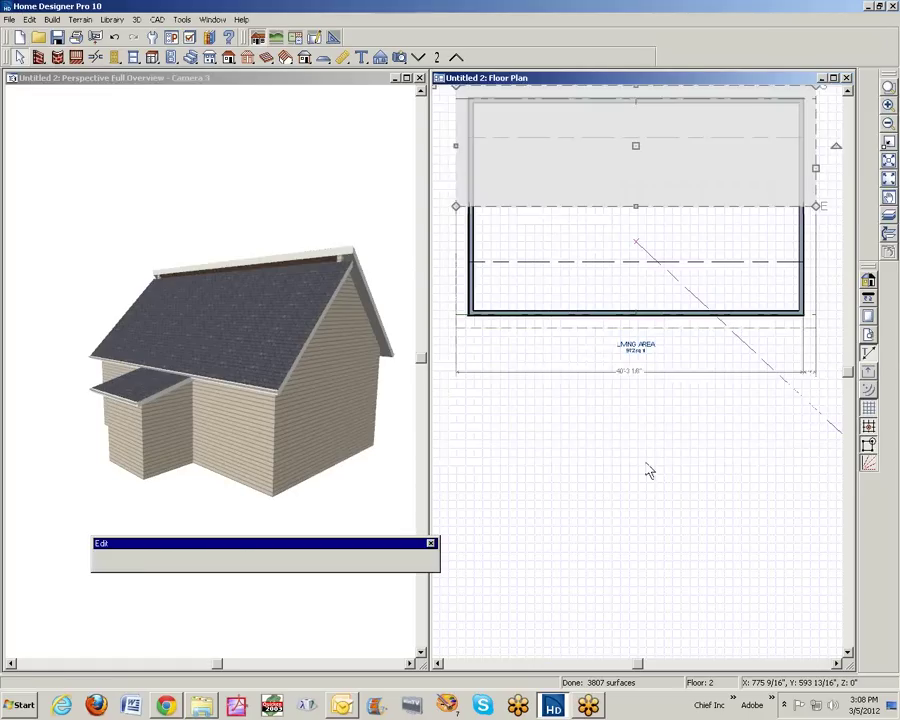
{"action": "left_click", "coordinate": [650, 472]}
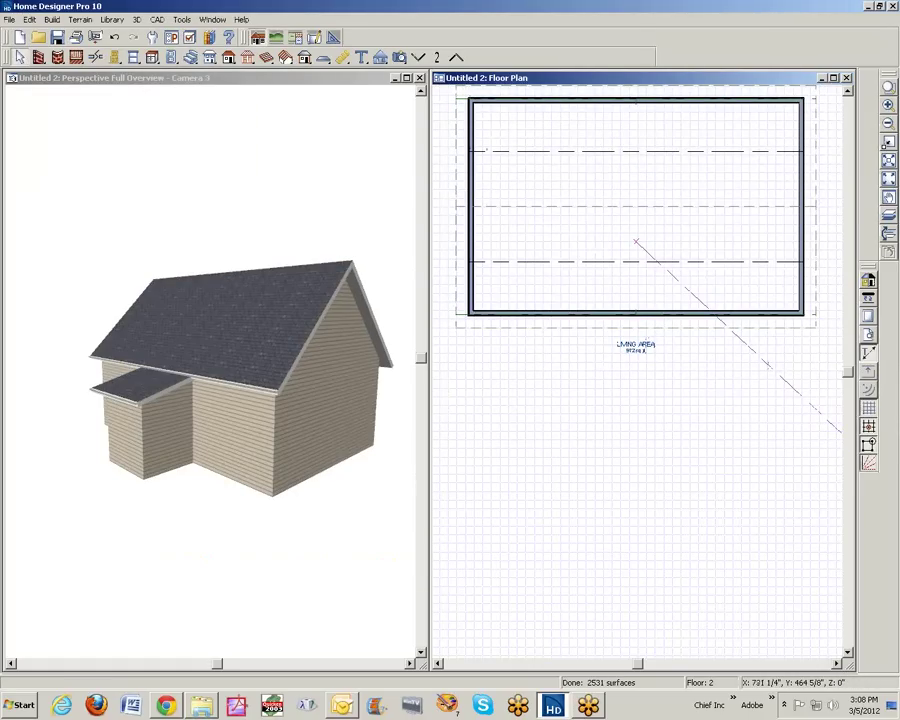
Zoom the 3D view in close on where the main roof fascia meets the front shed roof.
{"action": "left_click", "coordinate": [887, 141]}
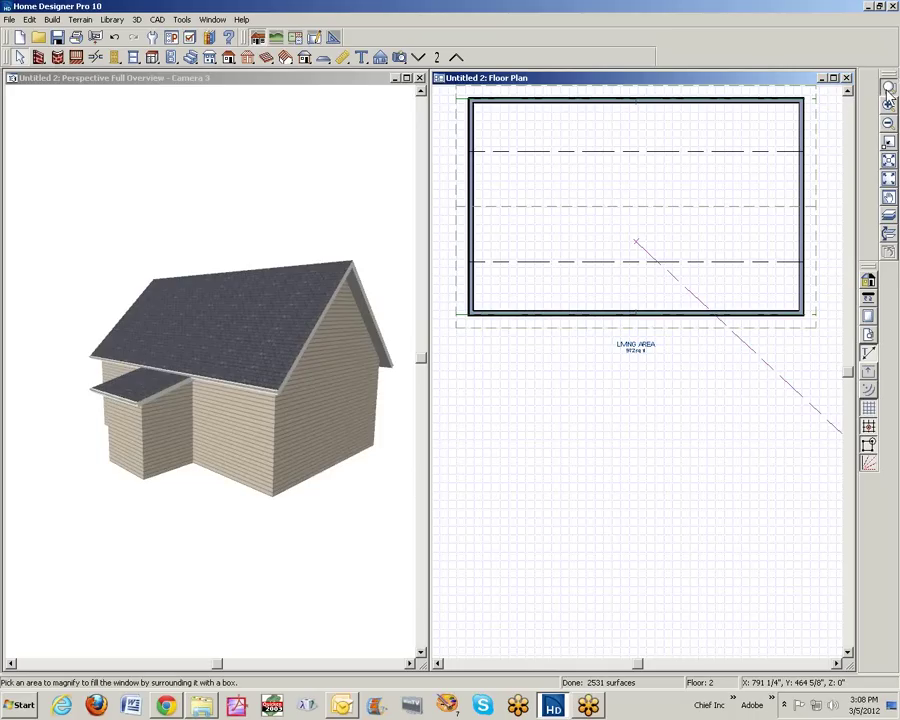
{"action": "key", "text": "space"}
{"action": "left_click", "coordinate": [112, 357]}
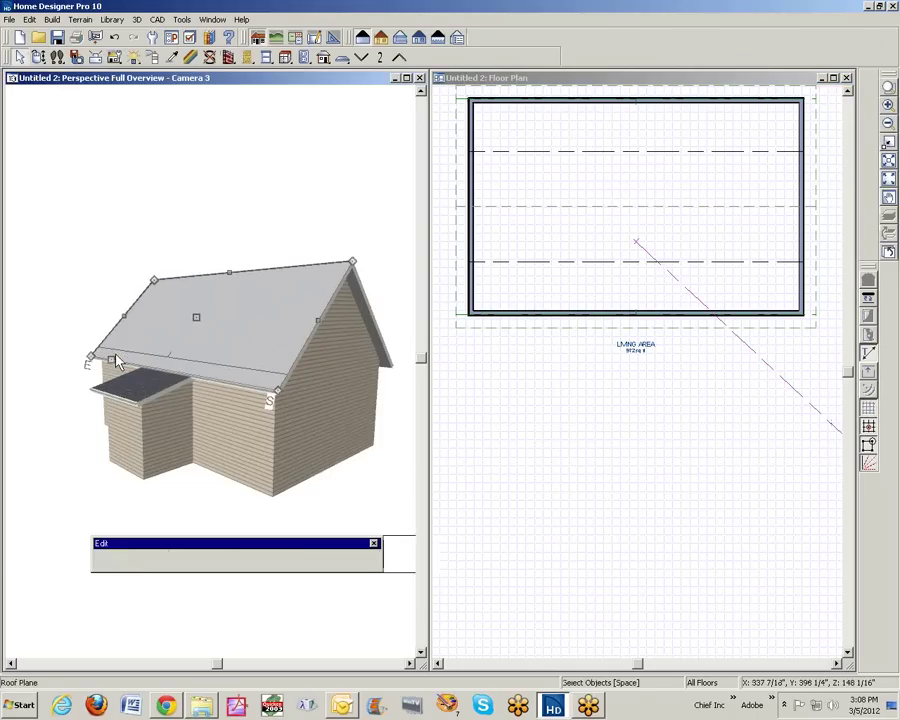
{"action": "left_click", "coordinate": [887, 141]}
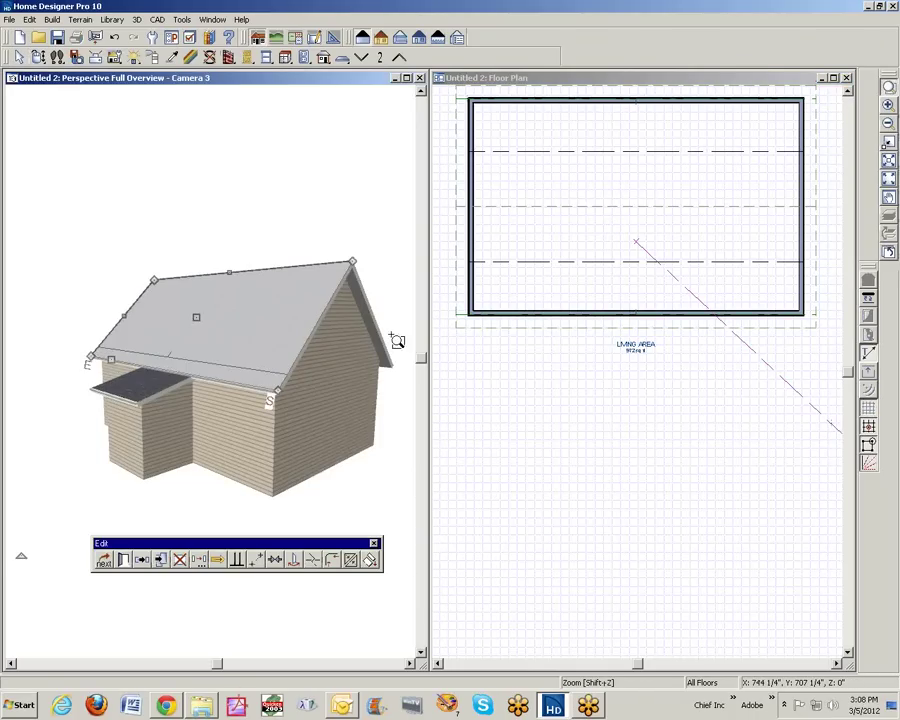
{"action": "left_click_drag", "start_coordinate": [78, 357], "coordinate": [240, 420]}
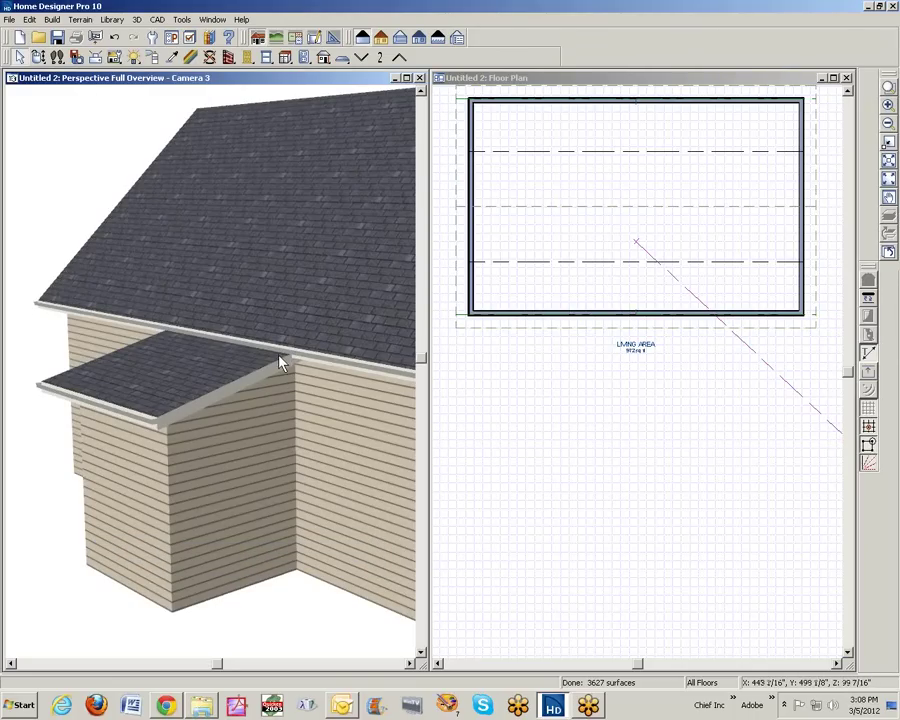
{"action": "left_click", "coordinate": [885, 100]}
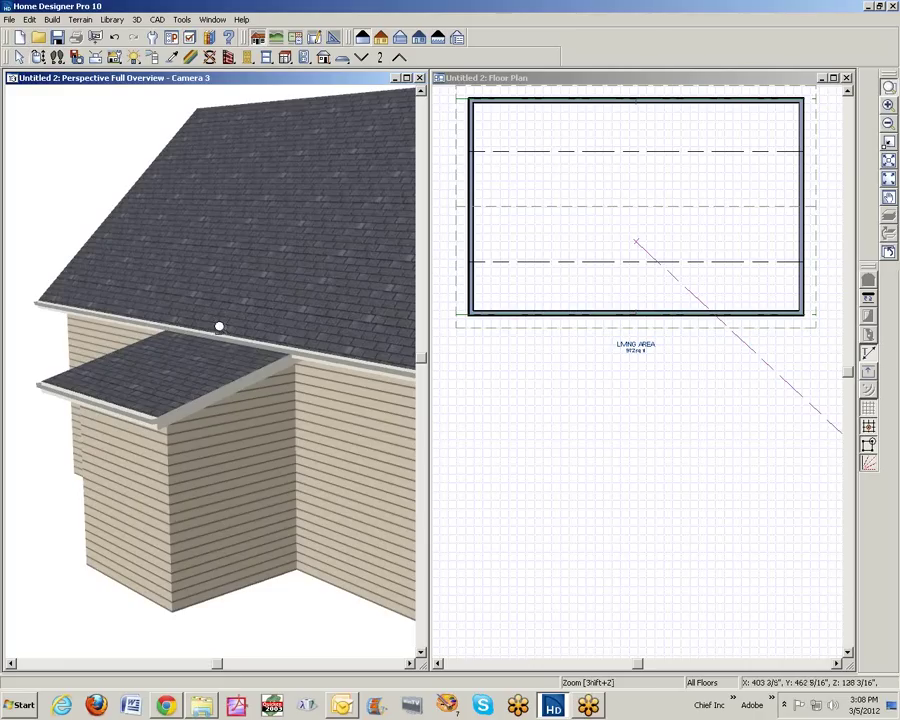
{"action": "left_click_drag", "start_coordinate": [219, 326], "coordinate": [333, 388]}
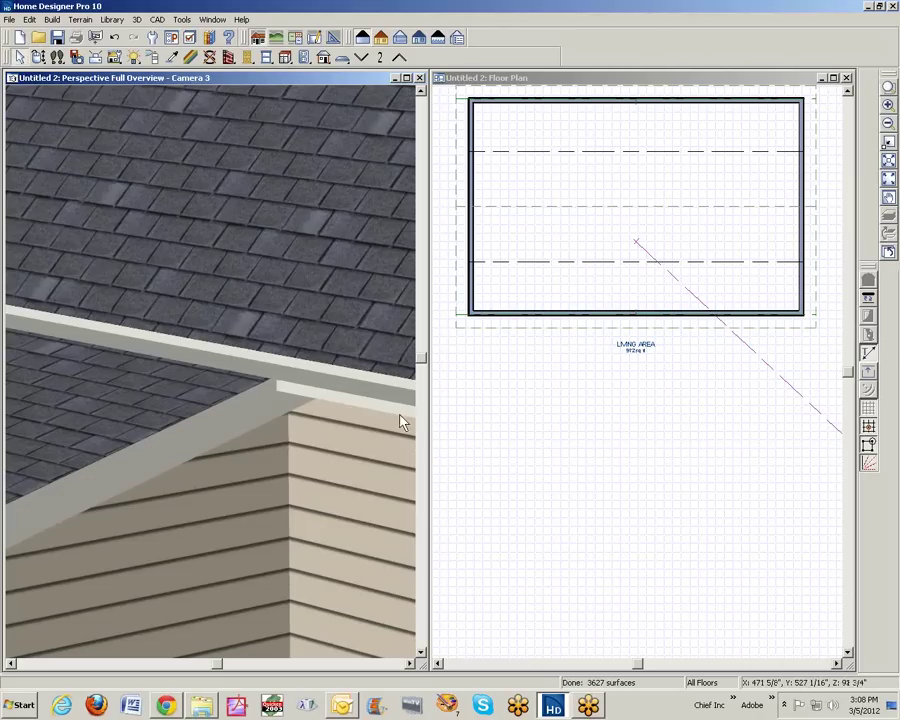
{"action": "left_click", "coordinate": [261, 398]}
{"action": "key", "text": "Escape"}
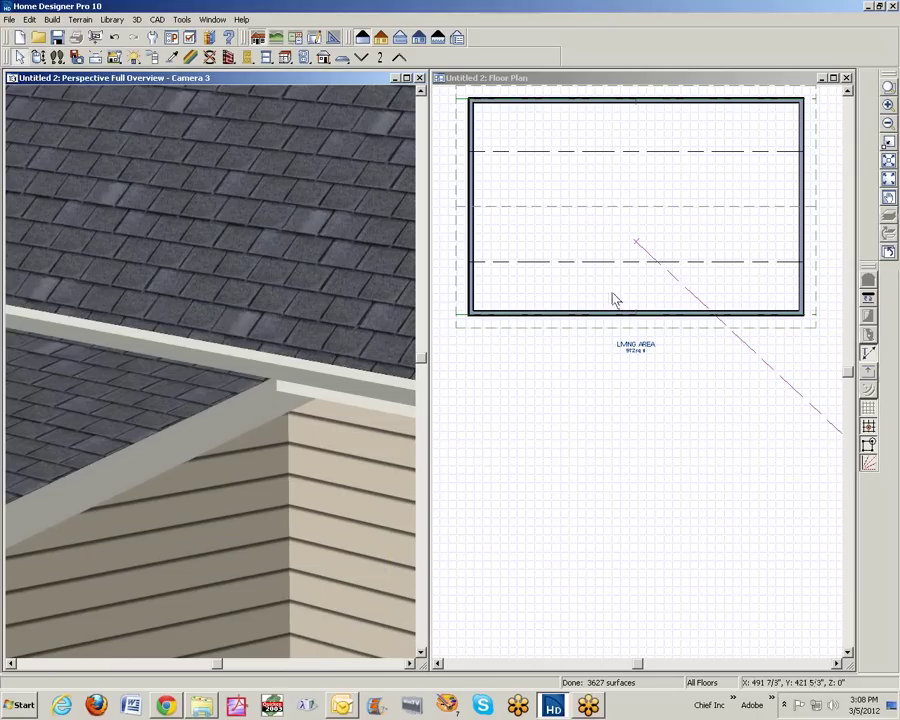
Move the main roof's front plane down to the first floor.
{"action": "left_click", "coordinate": [651, 330]}
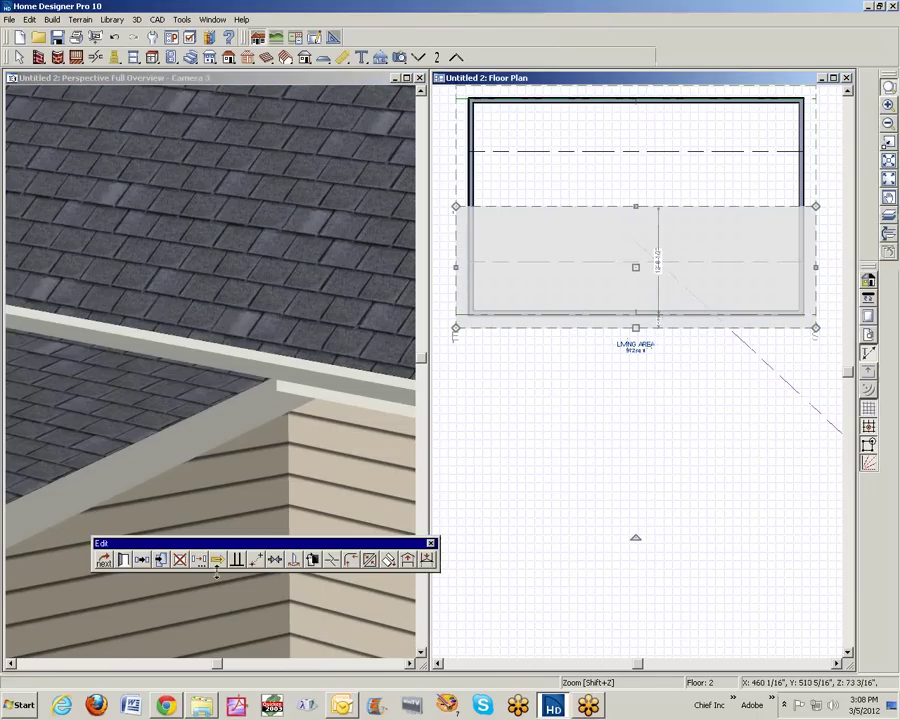
{"action": "left_click", "coordinate": [426, 560]}
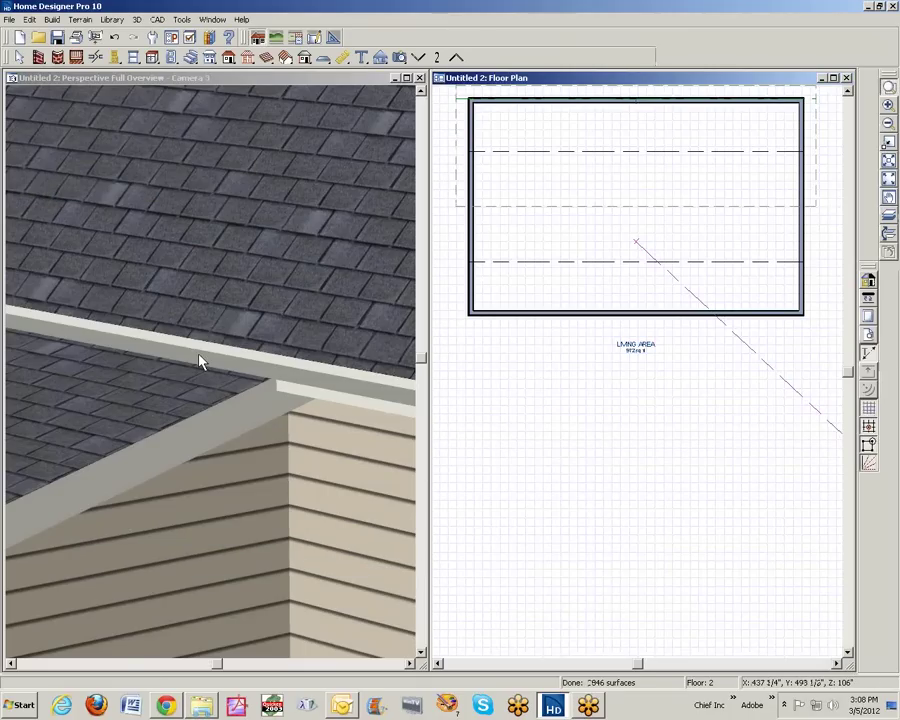
{"action": "left_click", "coordinate": [418, 57]}
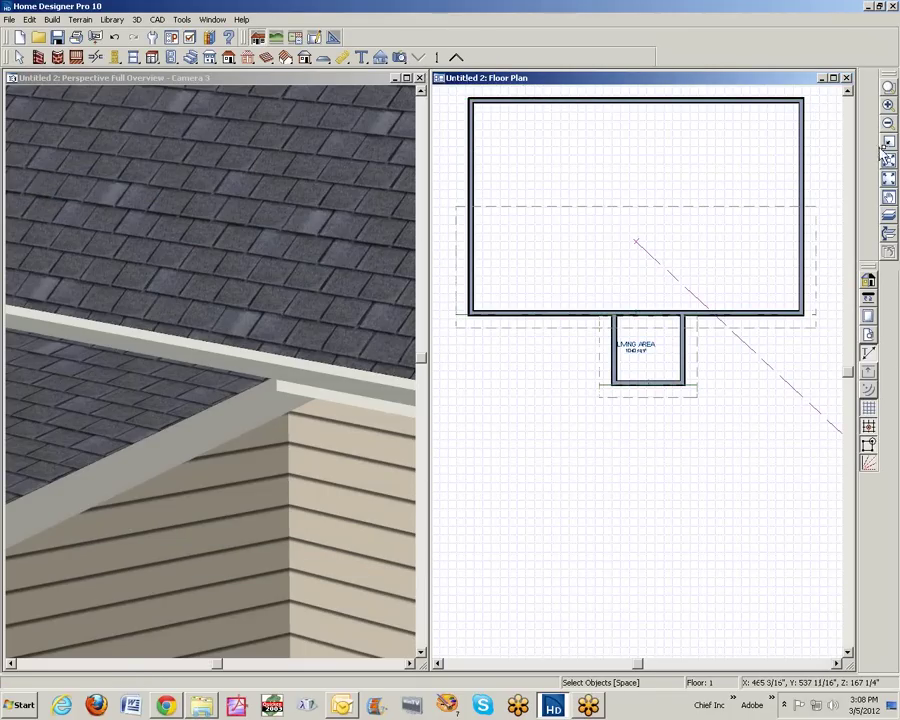
Shorten the front shed roof by pulling its back edge down to the main eave line.
{"action": "key", "text": "shift+z"}
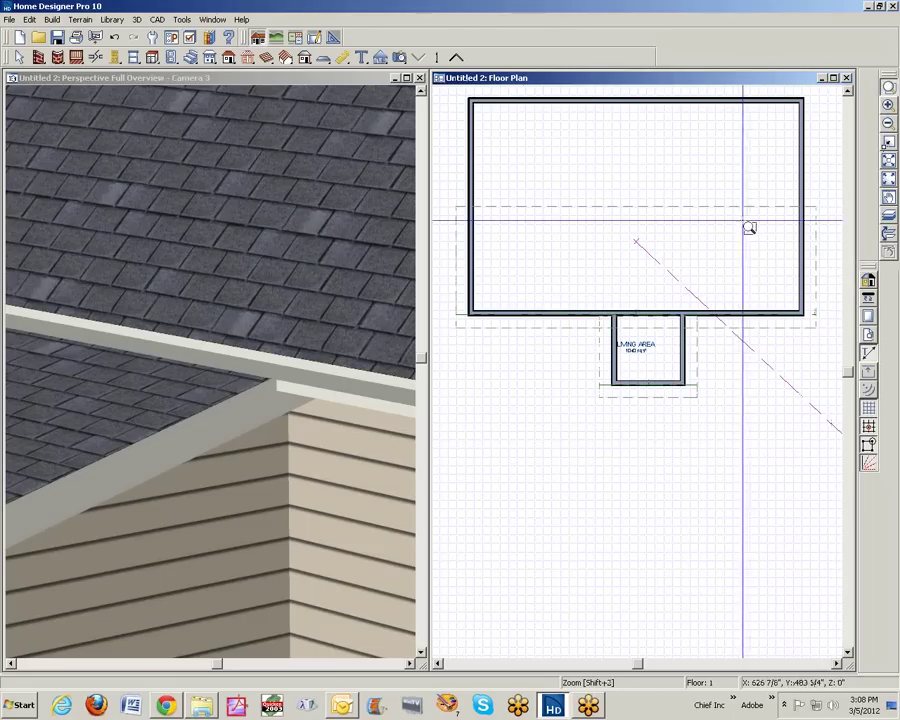
{"action": "left_click_drag", "start_coordinate": [558, 282], "coordinate": [770, 388]}
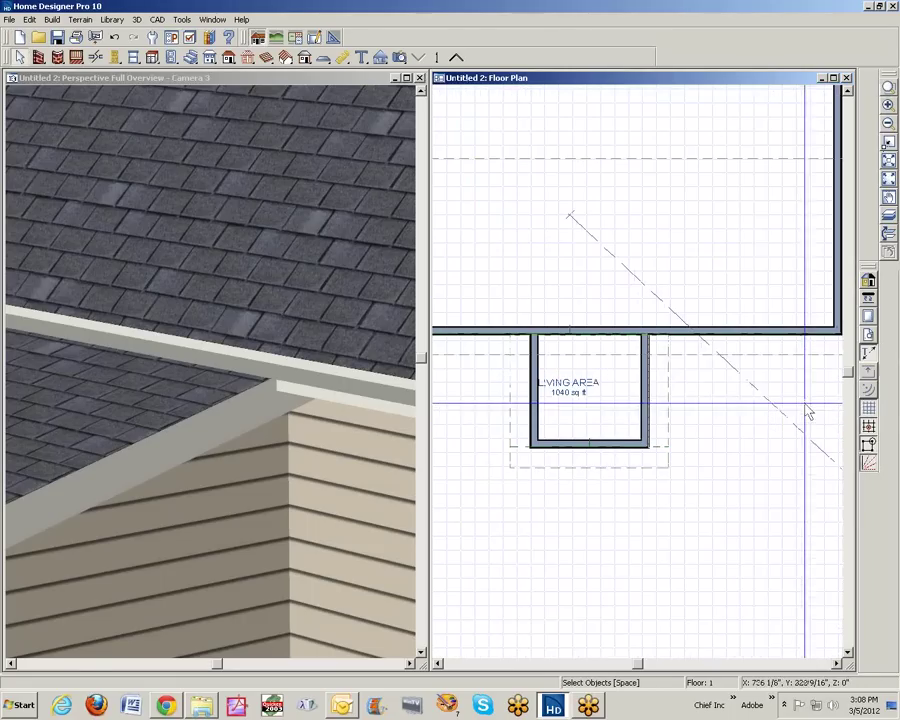
{"action": "left_click", "coordinate": [521, 345]}
{"action": "left_click", "coordinate": [534, 352]}
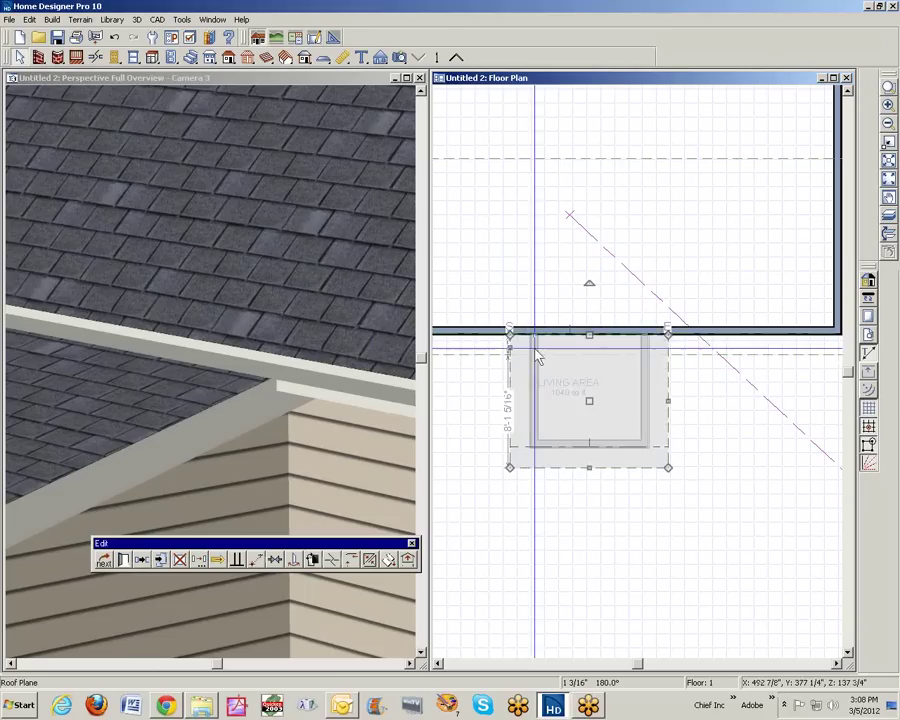
{"action": "left_click_drag", "start_coordinate": [590, 332], "coordinate": [590, 362]}
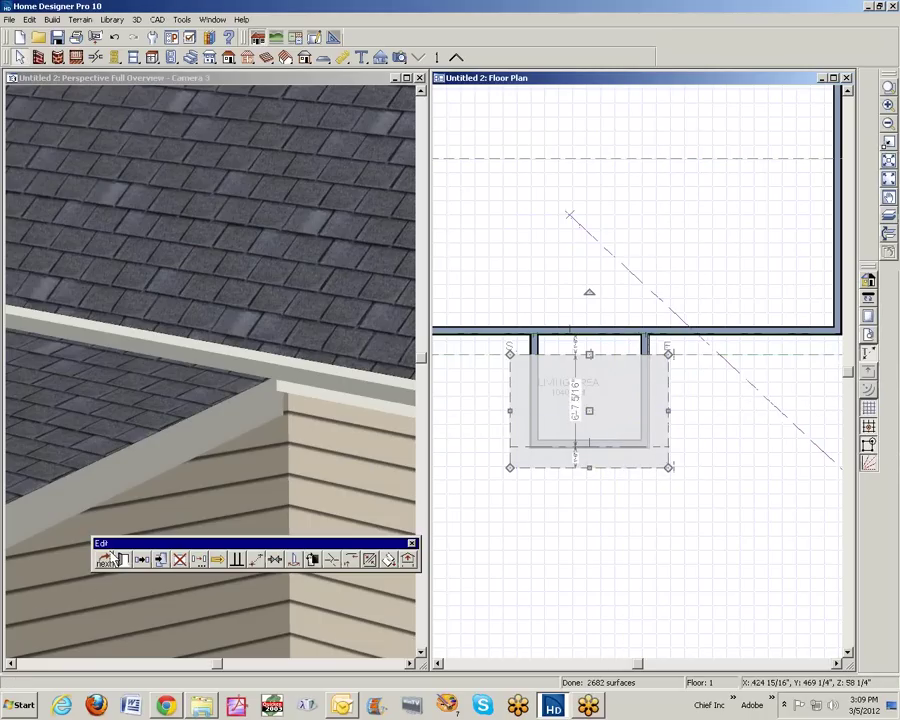
Copy the Ridge/Top height from the shed roof plane's specifications without changing it.
{"action": "left_click", "coordinate": [123, 560]}
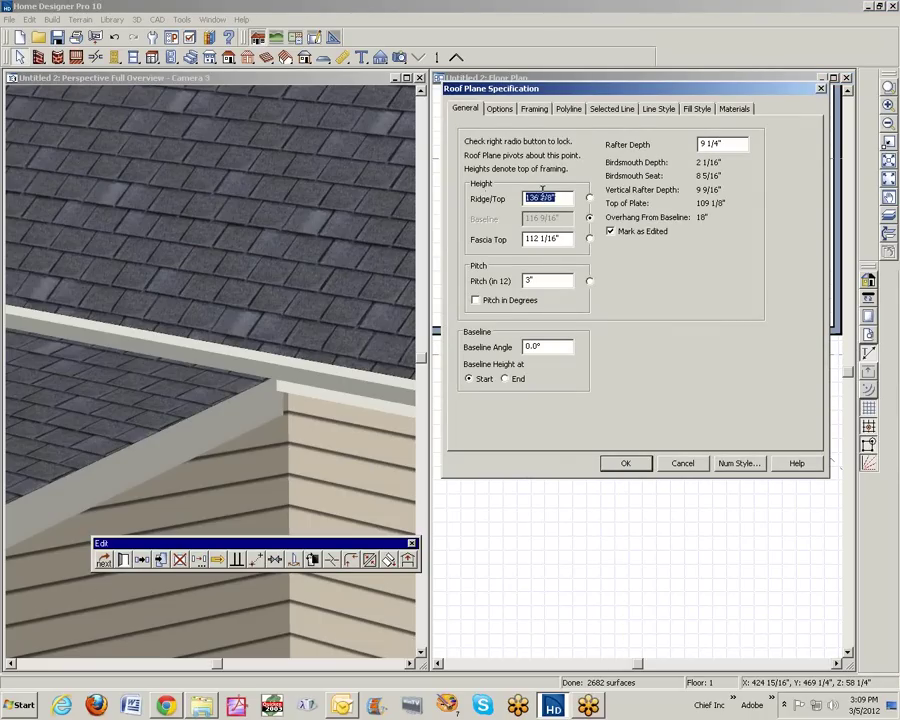
{"action": "left_click_drag", "start_coordinate": [558, 195], "coordinate": [538, 198]}
{"action": "right_click", "coordinate": [541, 201]}
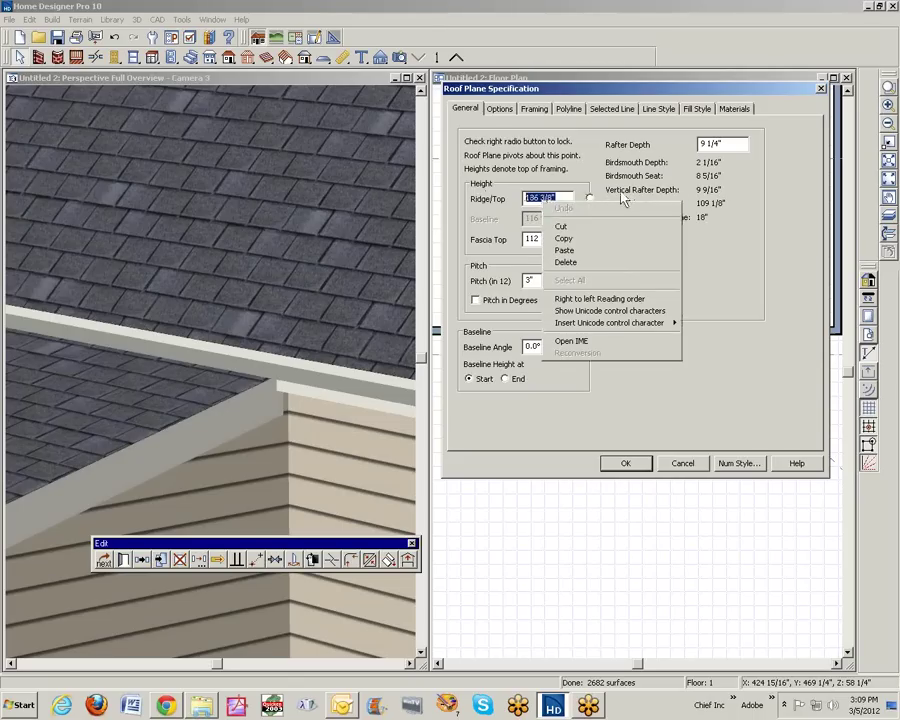
{"action": "left_click", "coordinate": [585, 305]}
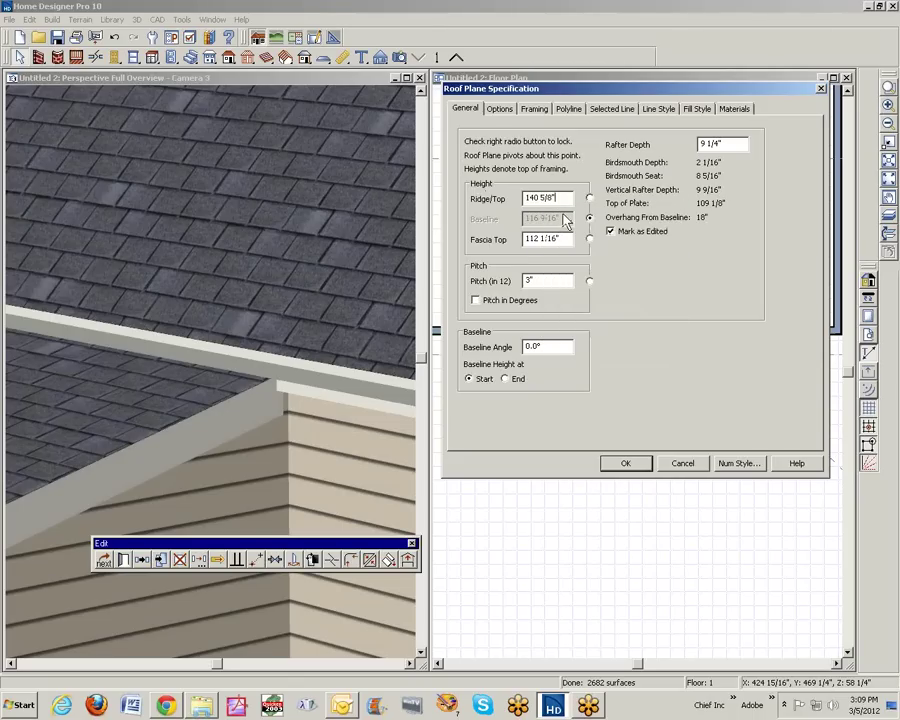
{"action": "left_click", "coordinate": [686, 464]}
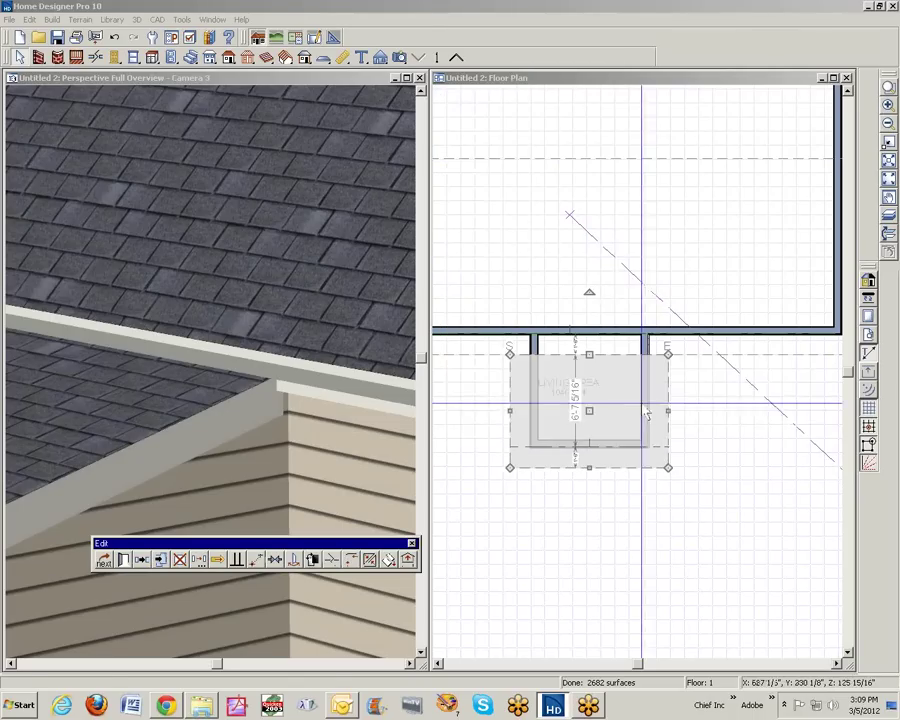
{"action": "left_click", "coordinate": [123, 560]}
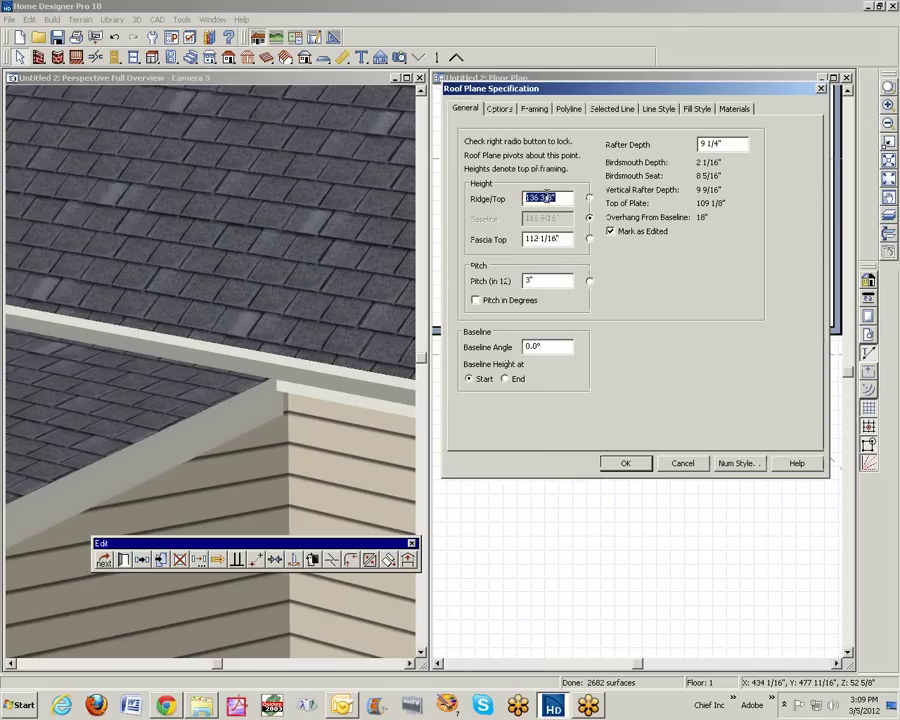
{"action": "right_click", "coordinate": [548, 196]}
{"action": "left_click", "coordinate": [604, 243]}
{"action": "left_click", "coordinate": [682, 463]}
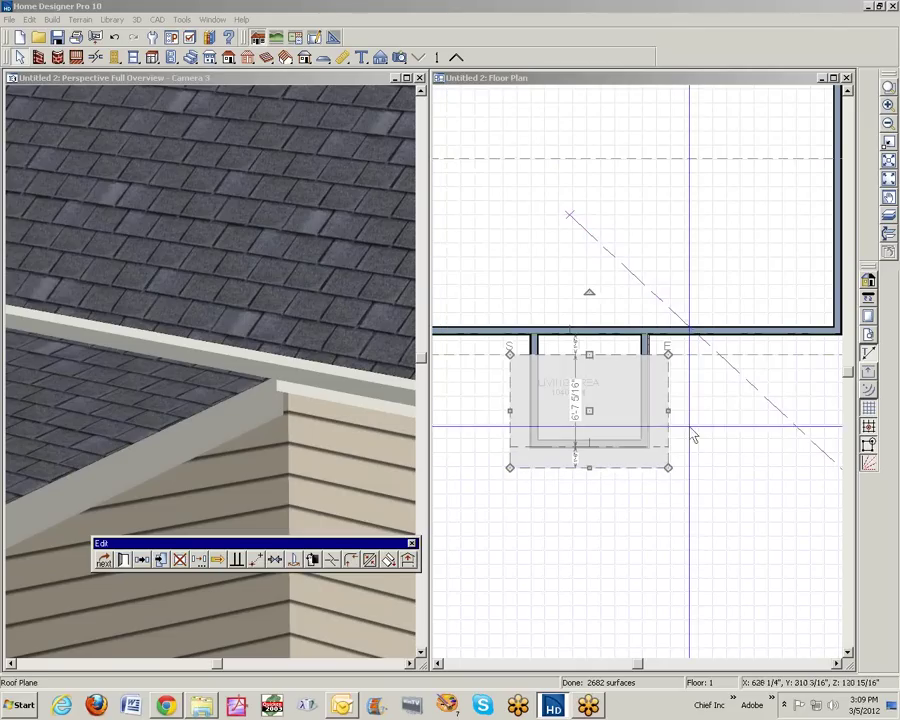
Lock the main roof plane's pitch and set its Fascia Top to 136 3/8".
{"action": "left_click", "coordinate": [688, 366]}
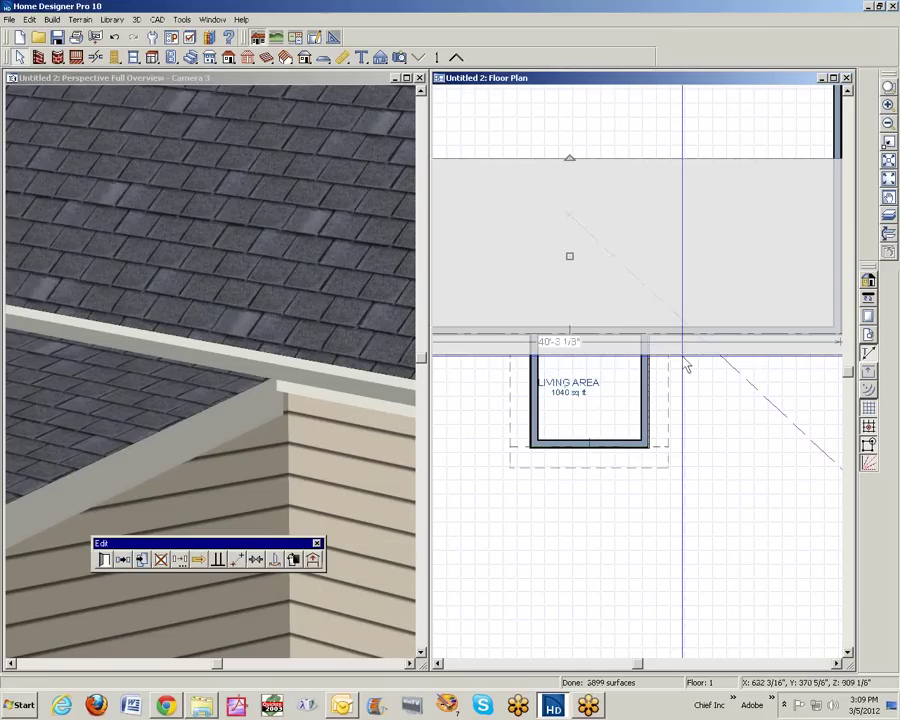
{"action": "left_click", "coordinate": [104, 558]}
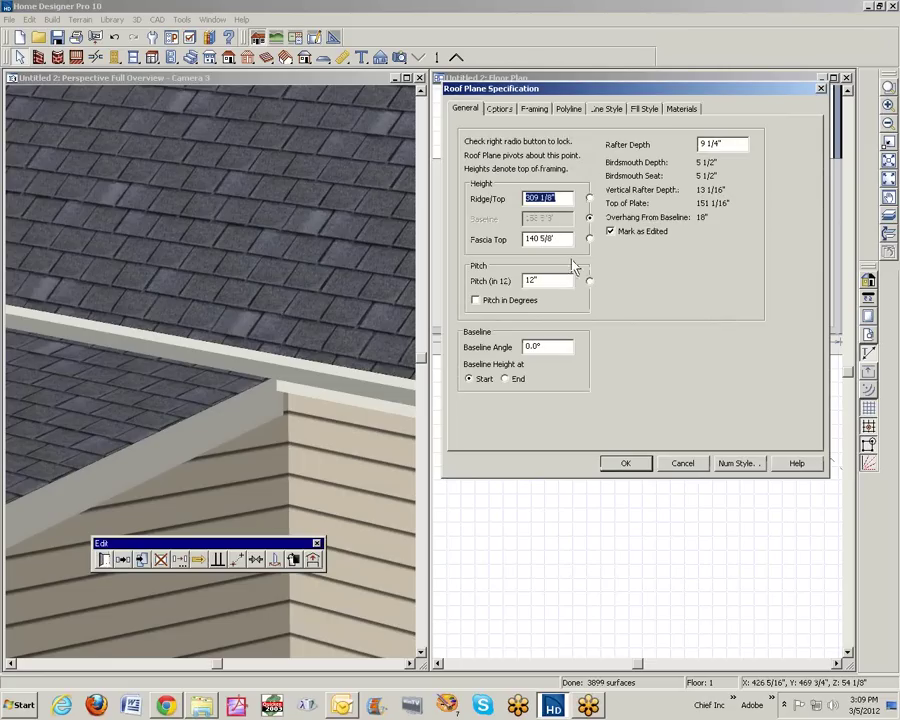
{"action": "left_click", "coordinate": [589, 281]}
{"action": "left_click", "coordinate": [566, 240]}
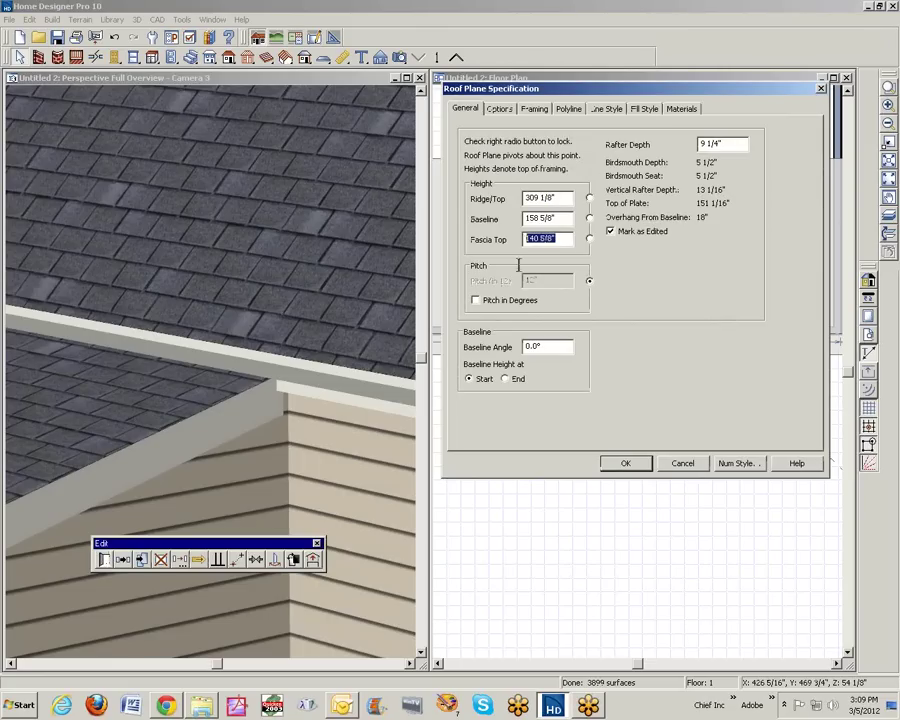
{"action": "type", "text": "136 3/8\""}
{"action": "left_click", "coordinate": [621, 463]}
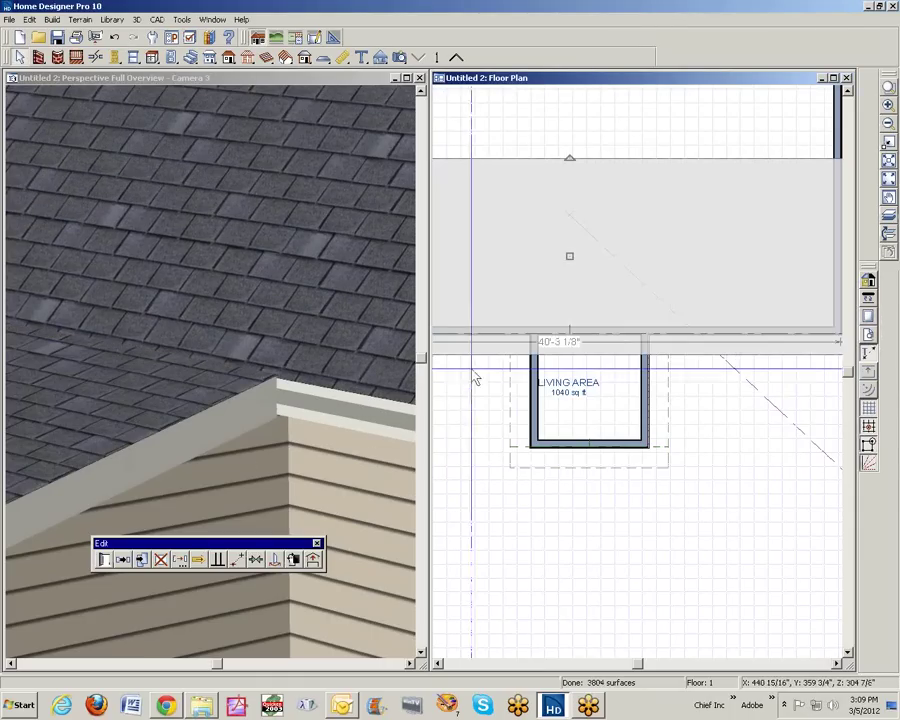
Move two edges of the front shed roof plane to new snap points.
{"action": "left_click_drag", "start_coordinate": [701, 364], "coordinate": [697, 354]}
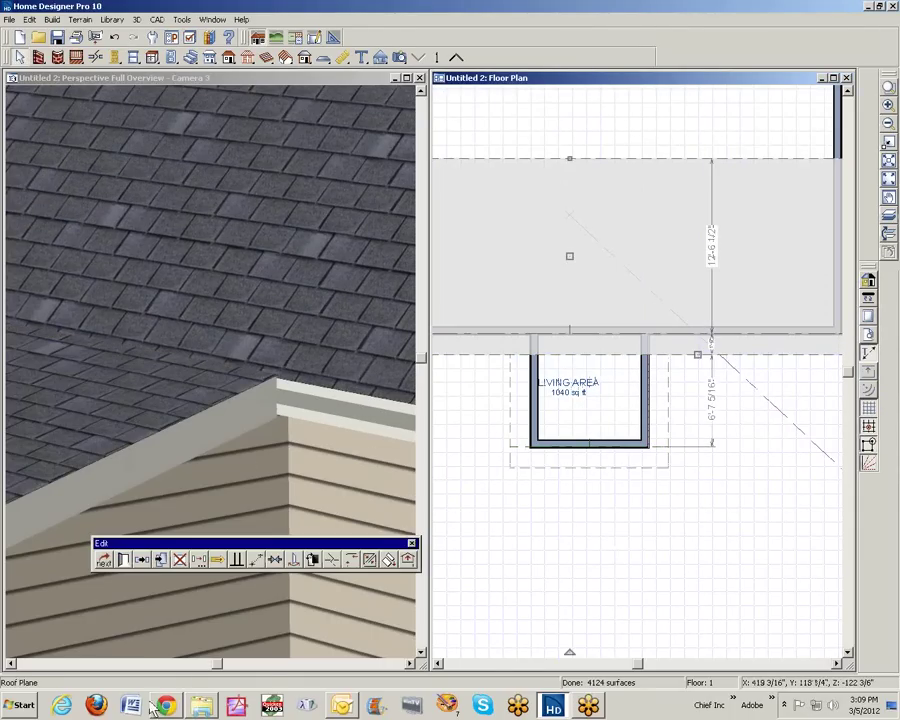
{"action": "left_click", "coordinate": [335, 562]}
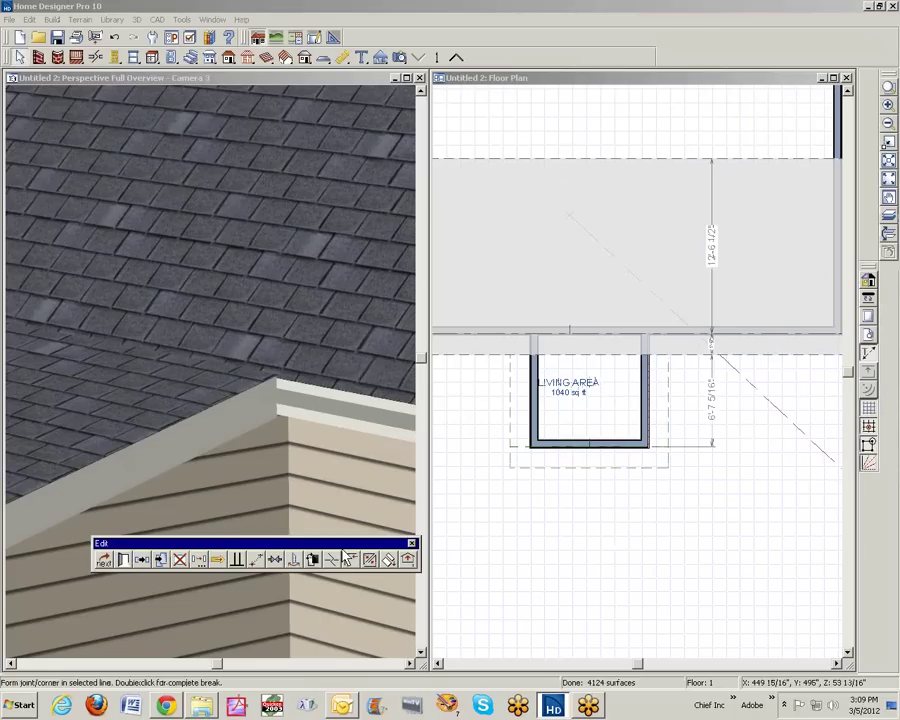
{"action": "left_click", "coordinate": [512, 360]}
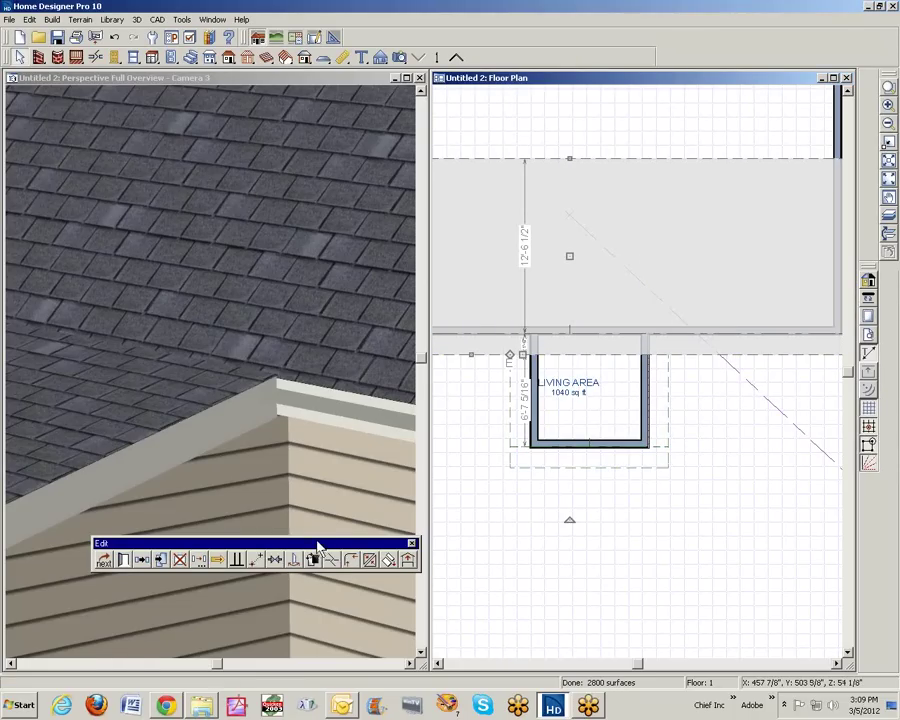
{"action": "left_click", "coordinate": [335, 562]}
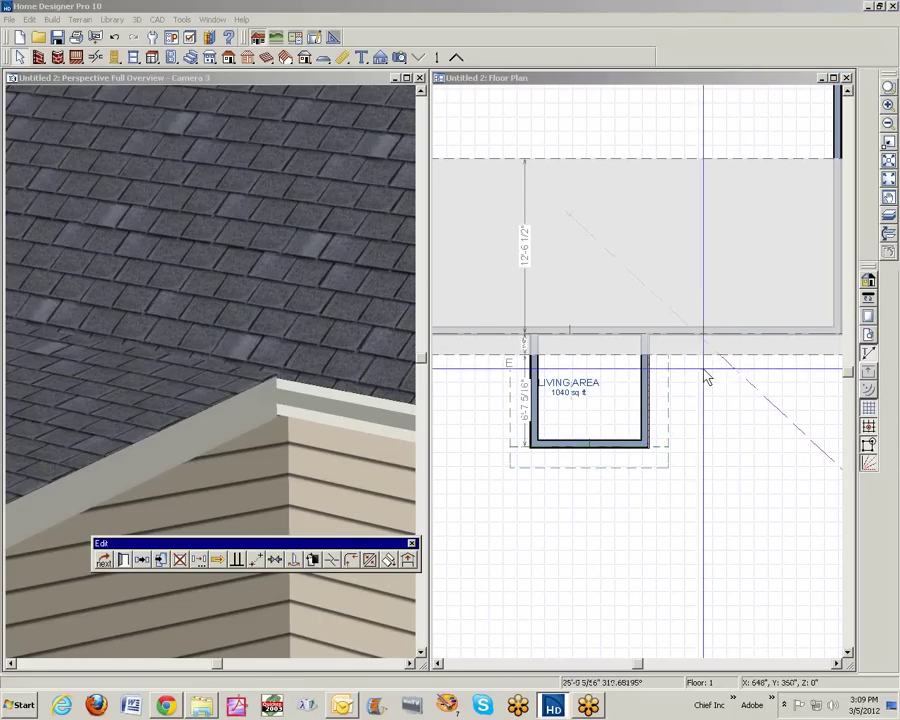
{"action": "left_click", "coordinate": [672, 366]}
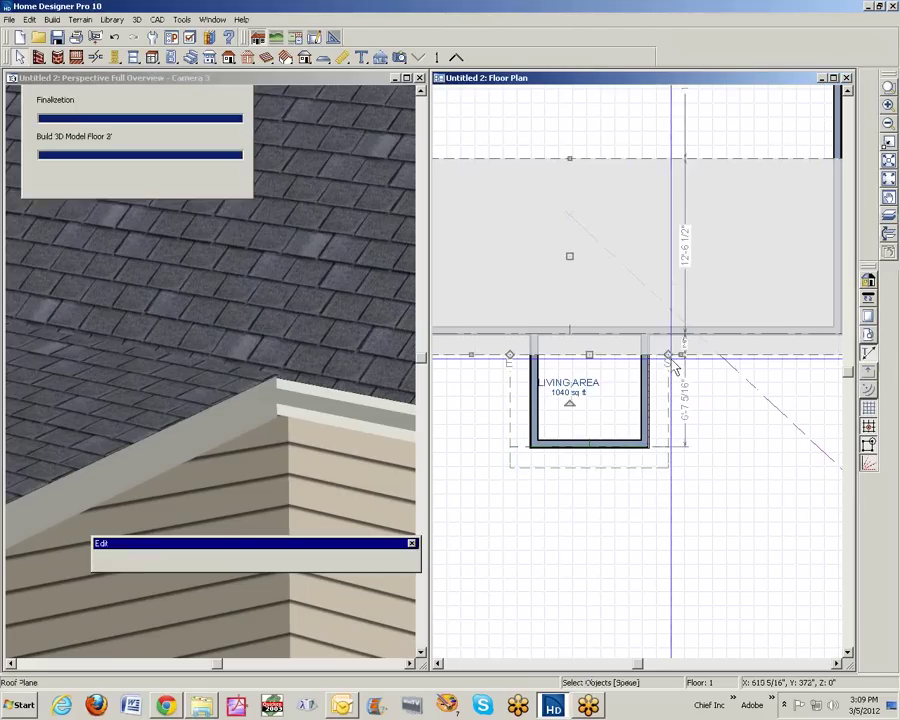
Attempt to join the shed roof edge to the main roof and dismiss the failure warning.
{"action": "left_click", "coordinate": [622, 368]}
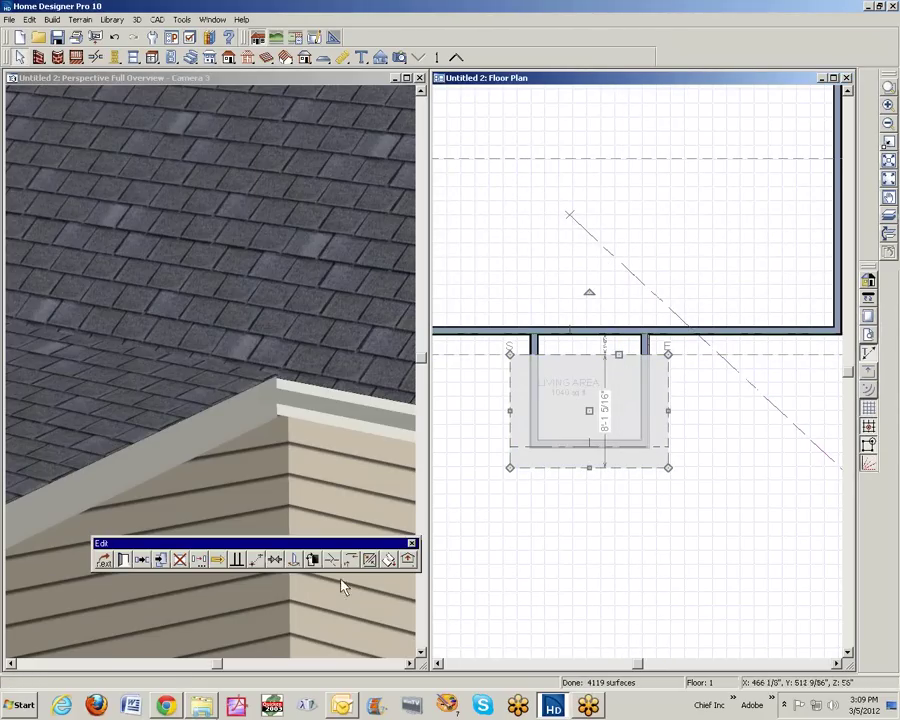
{"action": "left_click", "coordinate": [370, 565]}
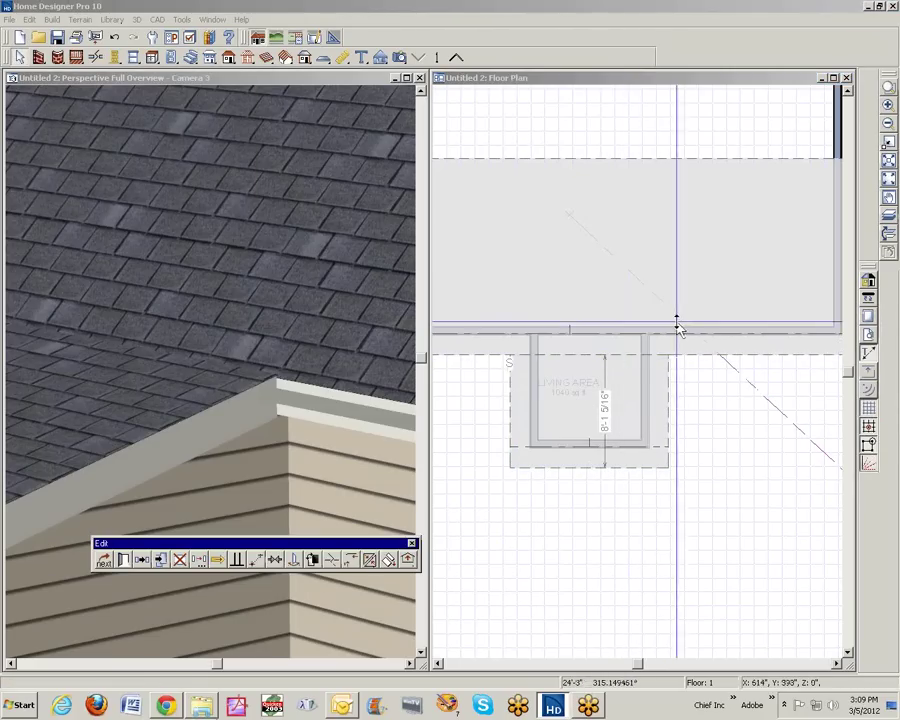
{"action": "left_click", "coordinate": [632, 358]}
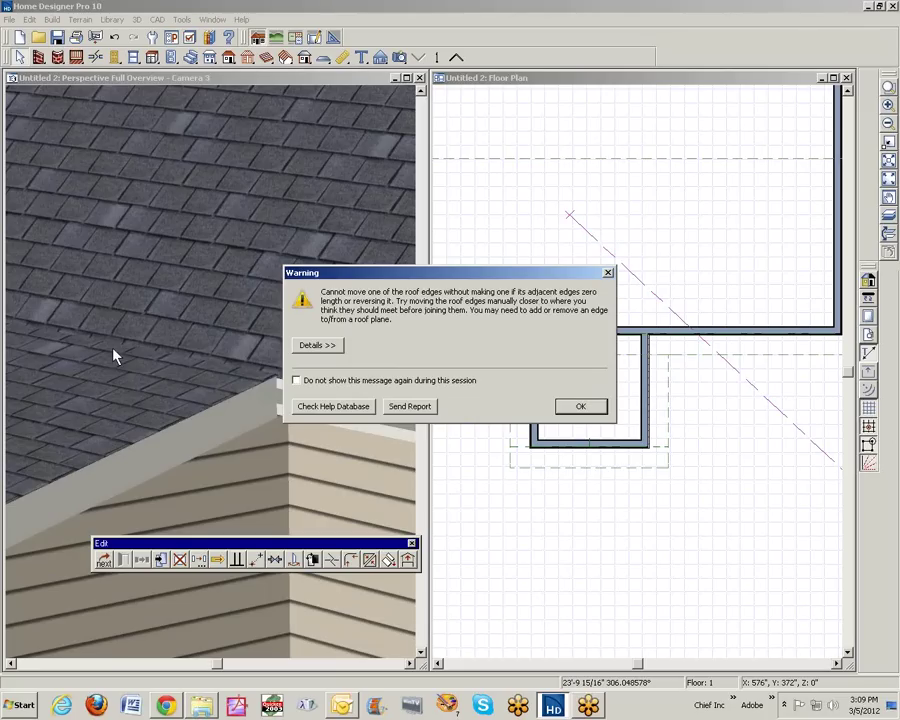
{"action": "left_click", "coordinate": [580, 408]}
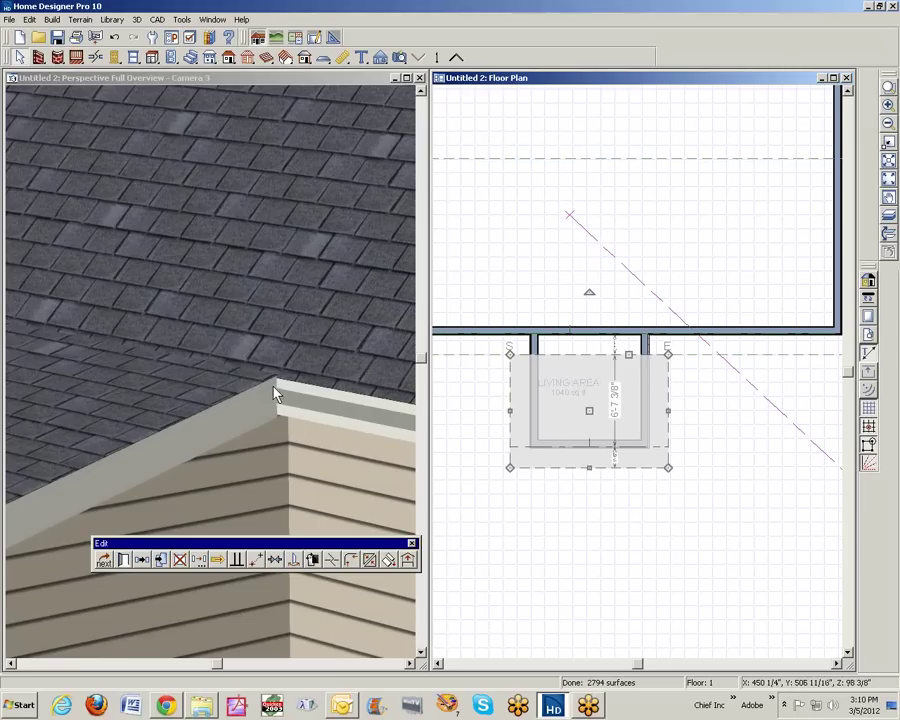
On Floor 2, lock the upper main roof plane's pitch and set Fascia Top to 138 3/8".
{"action": "left_click", "coordinate": [887, 122]}
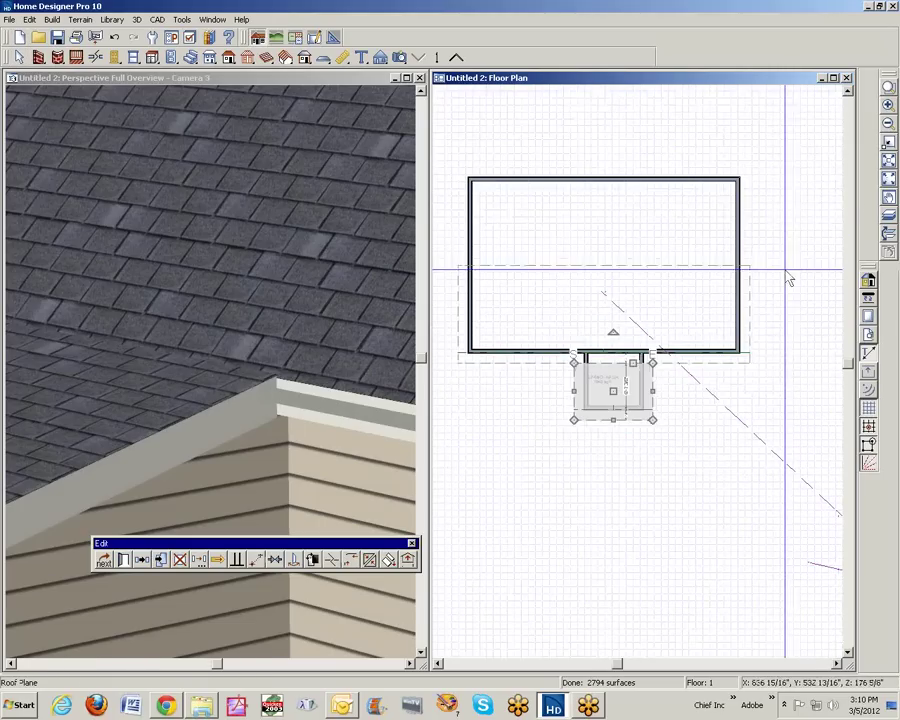
{"action": "left_click", "coordinate": [456, 58]}
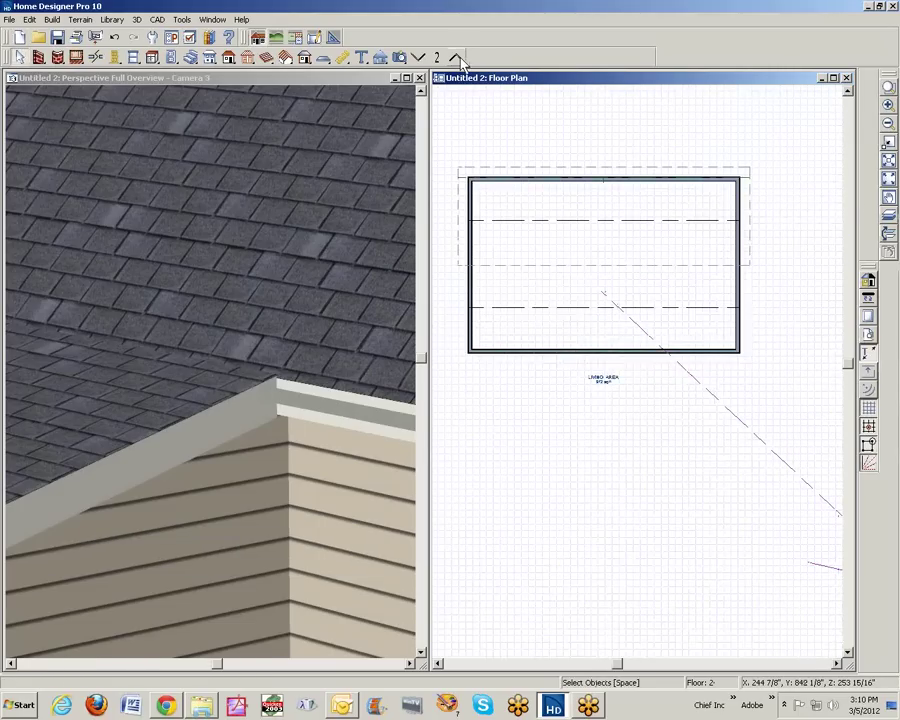
{"action": "left_click", "coordinate": [600, 228]}
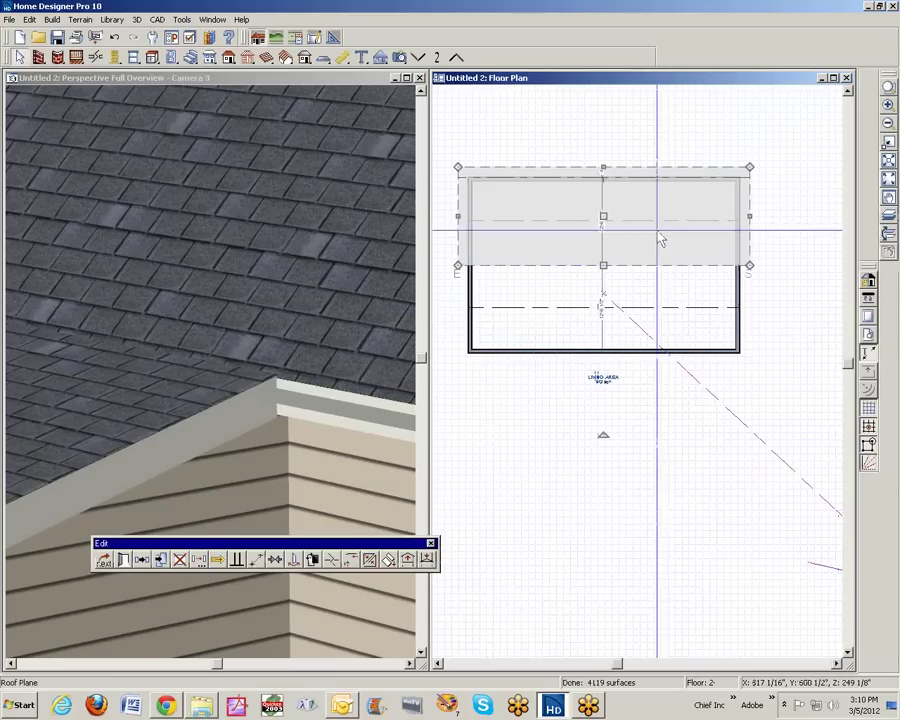
{"action": "left_click", "coordinate": [125, 561]}
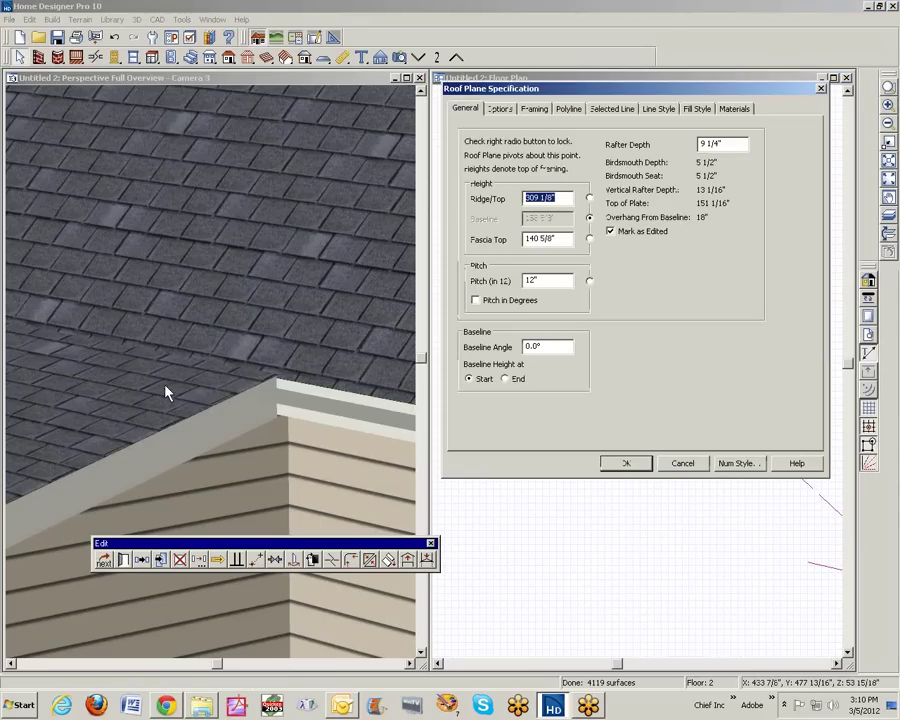
{"action": "left_click", "coordinate": [590, 282]}
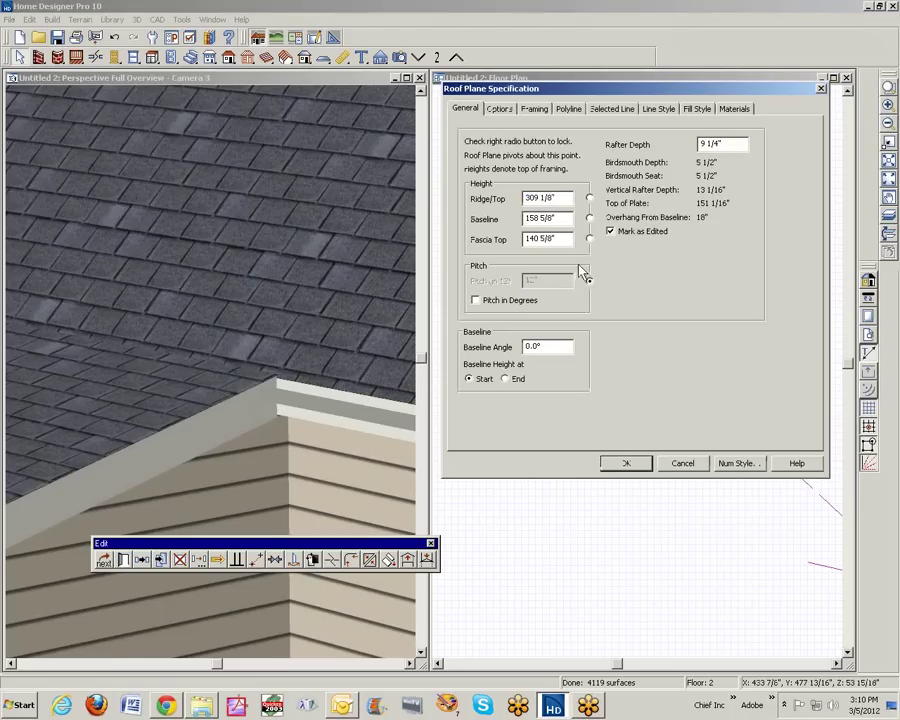
{"action": "left_click_drag", "start_coordinate": [561, 238], "coordinate": [437, 282]}
{"action": "type", "text": "138 3/8\""}
{"action": "left_click", "coordinate": [645, 463]}
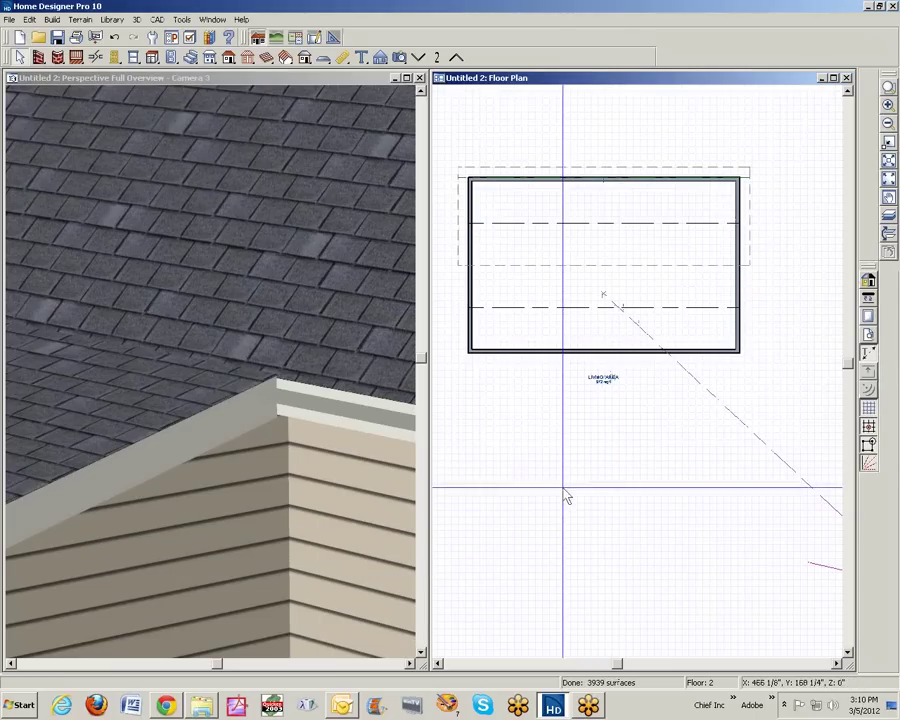
Zoom out and orbit the 3D view to show the whole house exterior.
{"action": "left_click", "coordinate": [228, 269]}
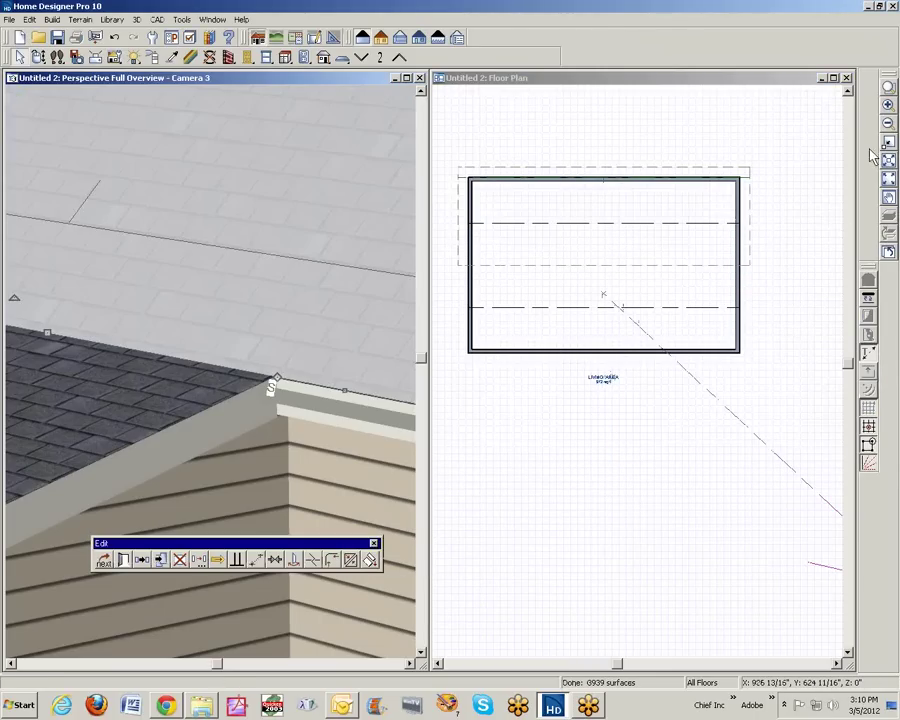
{"action": "left_click", "coordinate": [888, 160]}
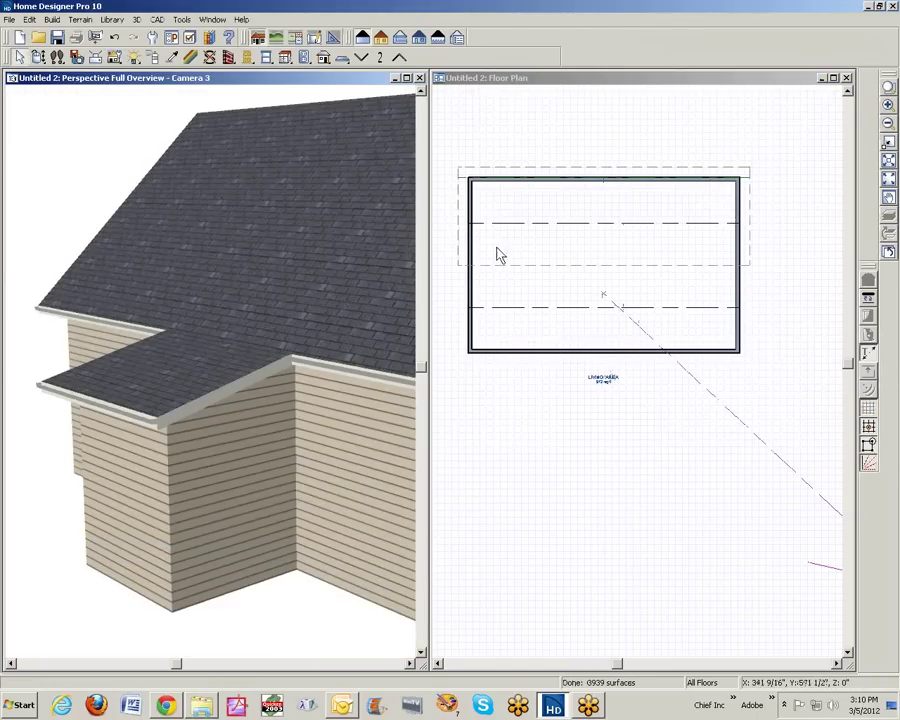
{"action": "left_click", "coordinate": [888, 124]}
{"action": "left_click", "coordinate": [888, 124]}
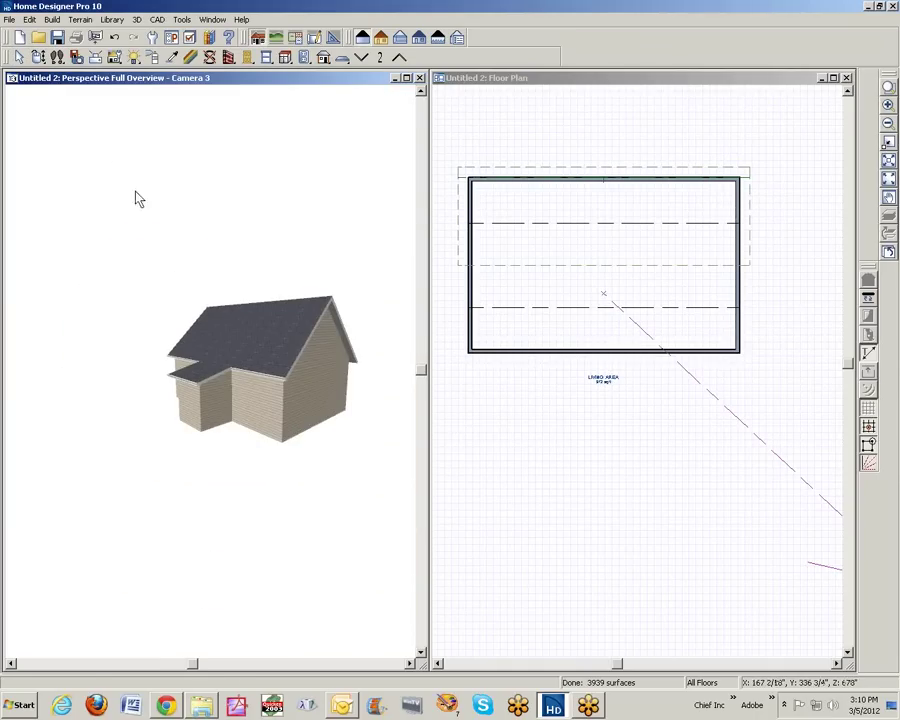
{"action": "left_click", "coordinate": [38, 57]}
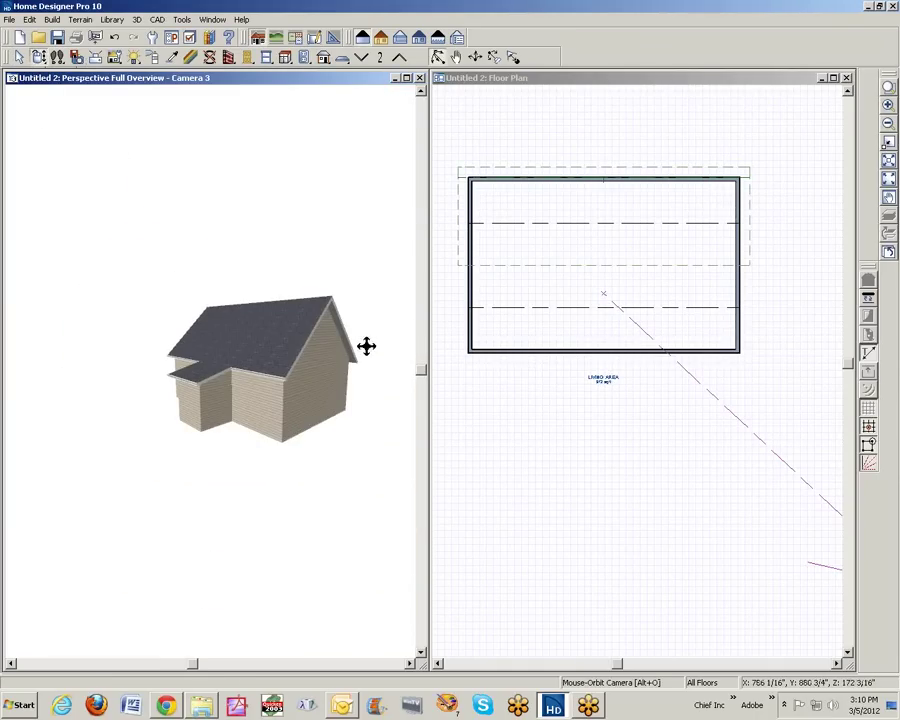
{"action": "left_click_drag", "start_coordinate": [366, 346], "coordinate": [231, 373]}
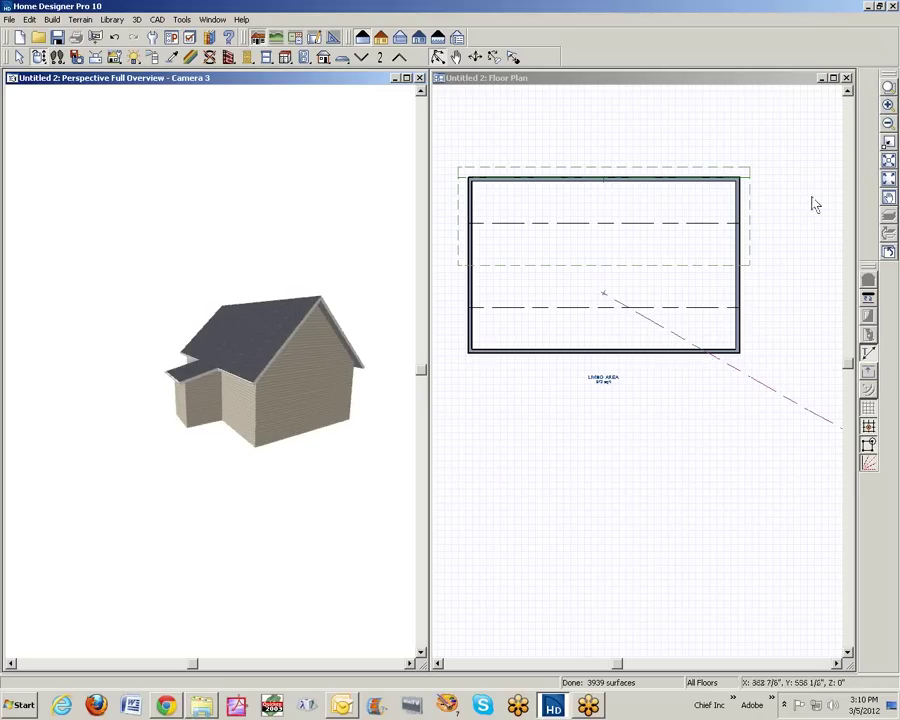